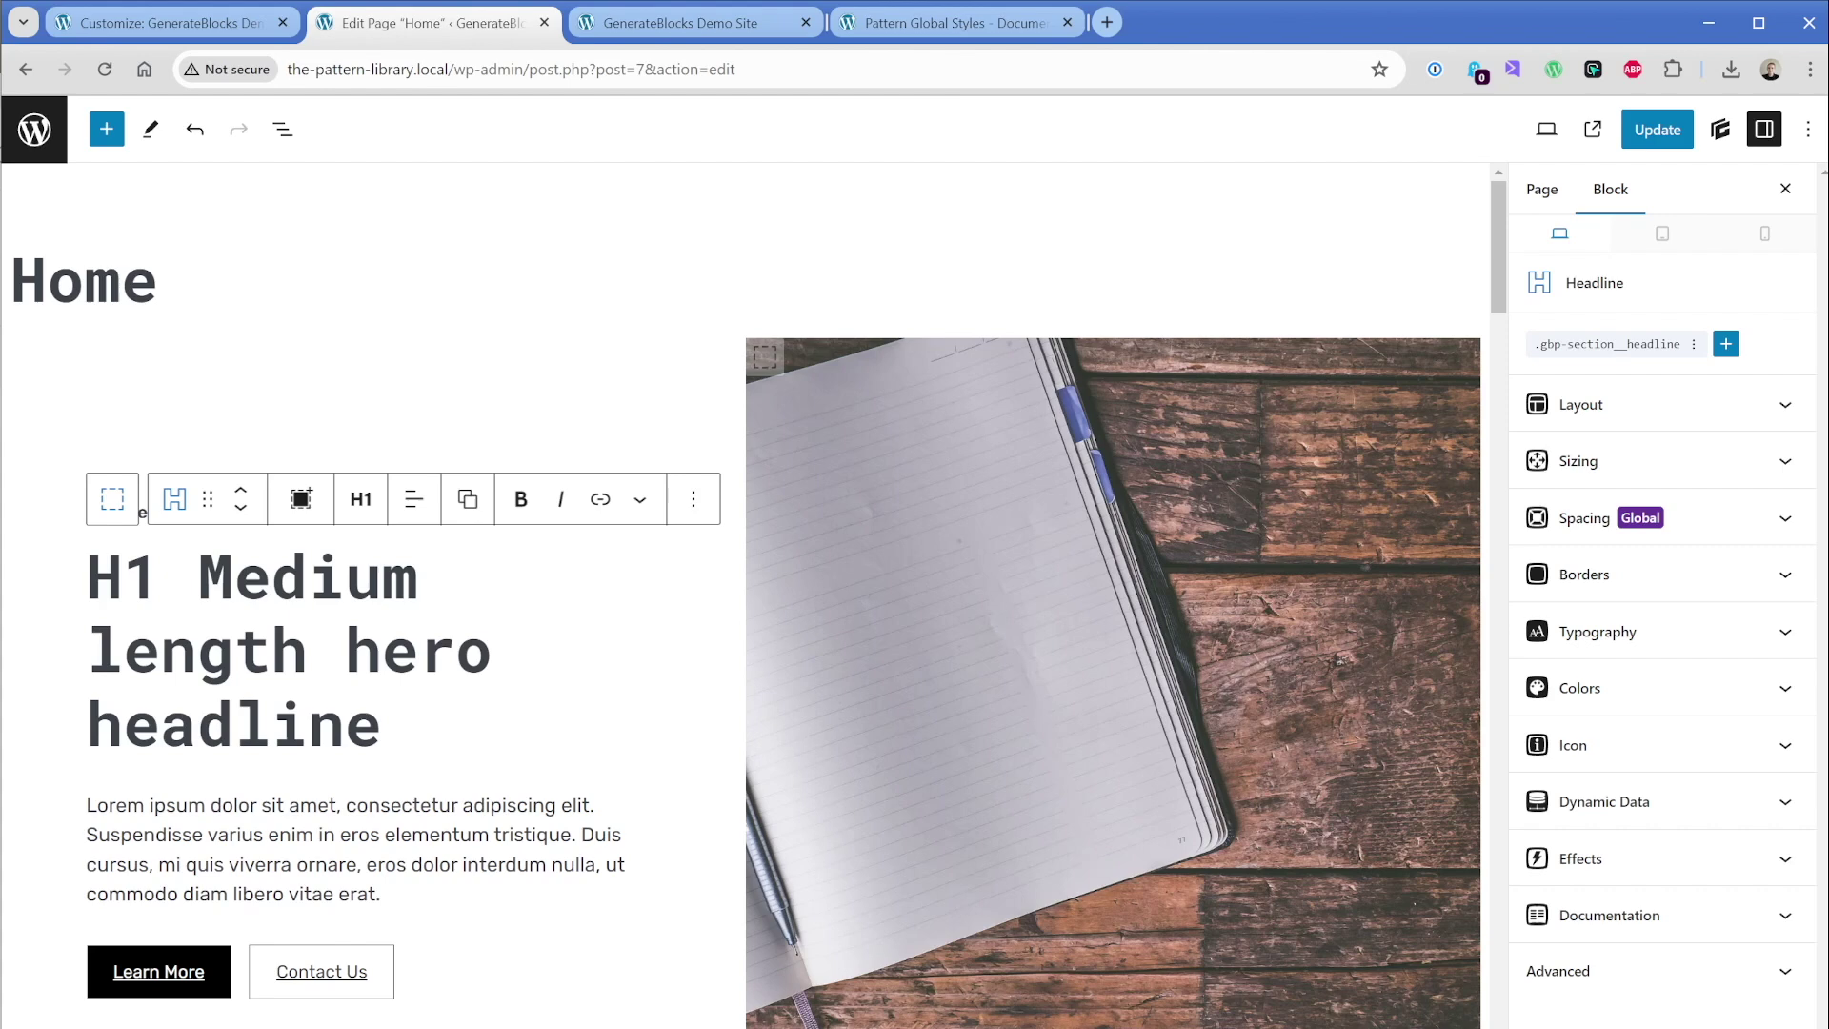
Show the block outline with Hero collapsed, then jump to Testimonial Cards and back to Hero
{"action": "left_click", "coordinate": [284, 133]}
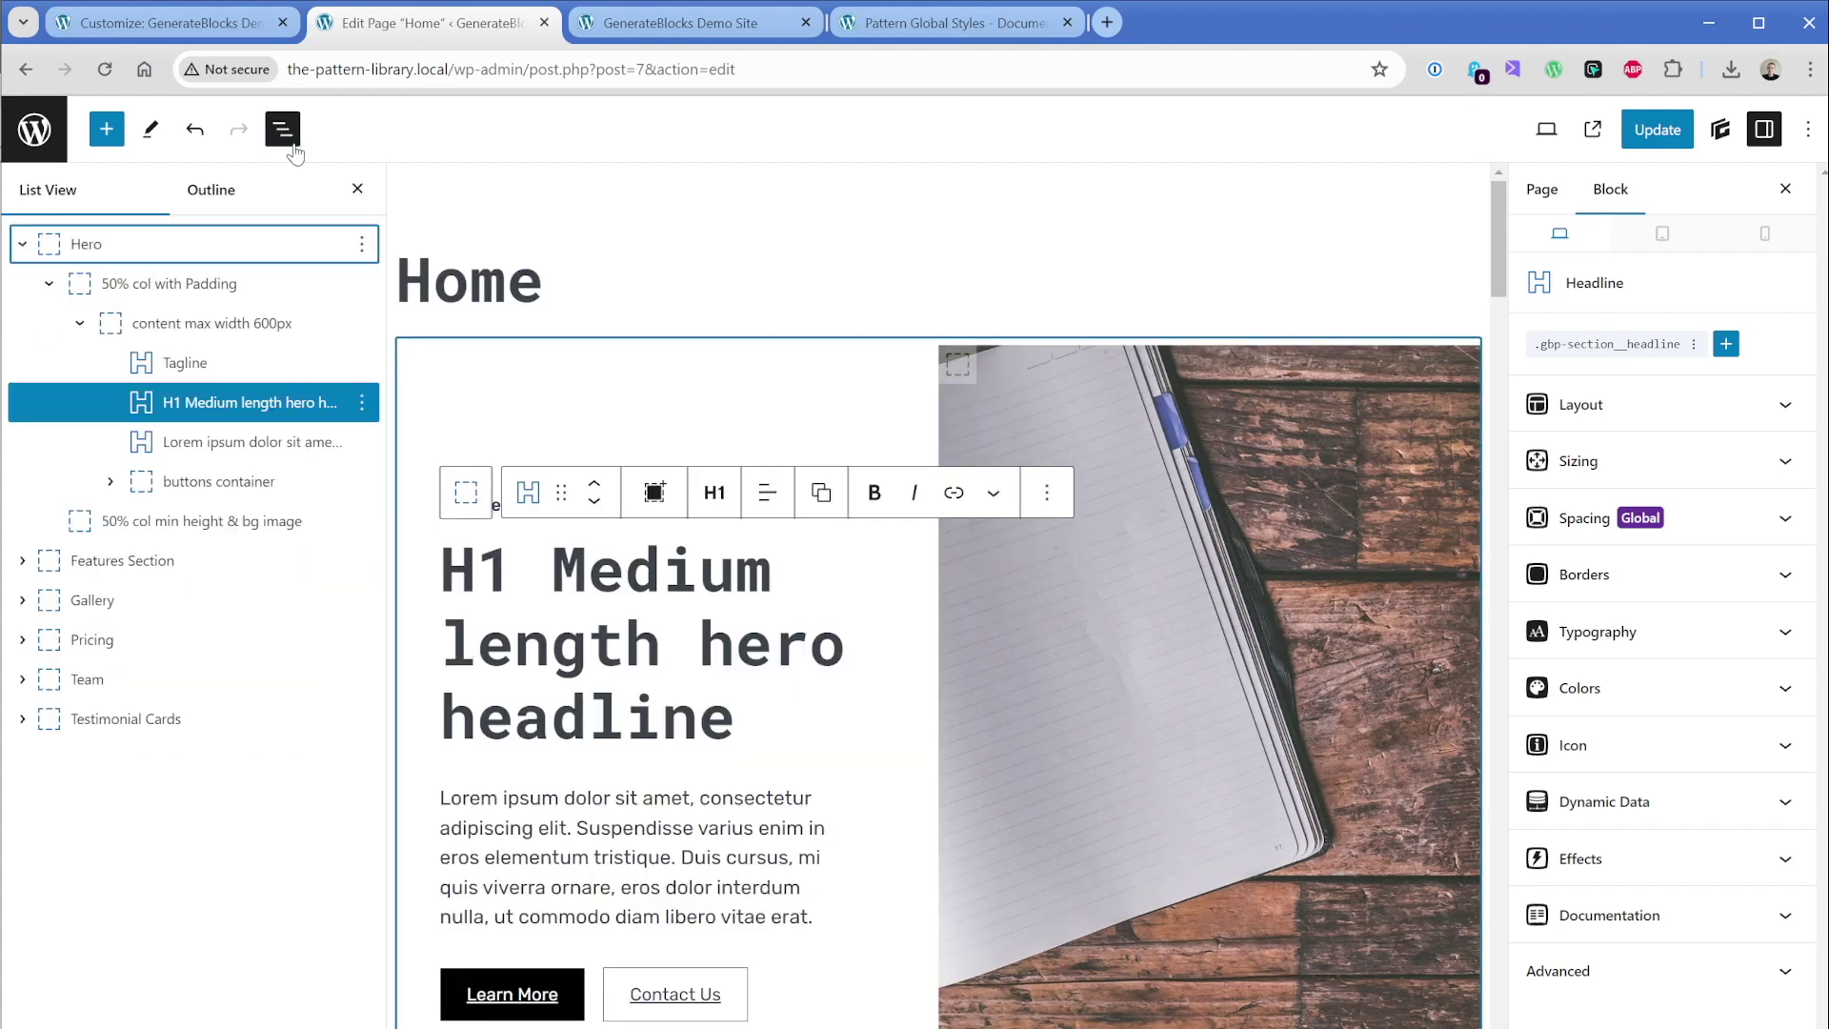
{"action": "left_click", "coordinate": [21, 245]}
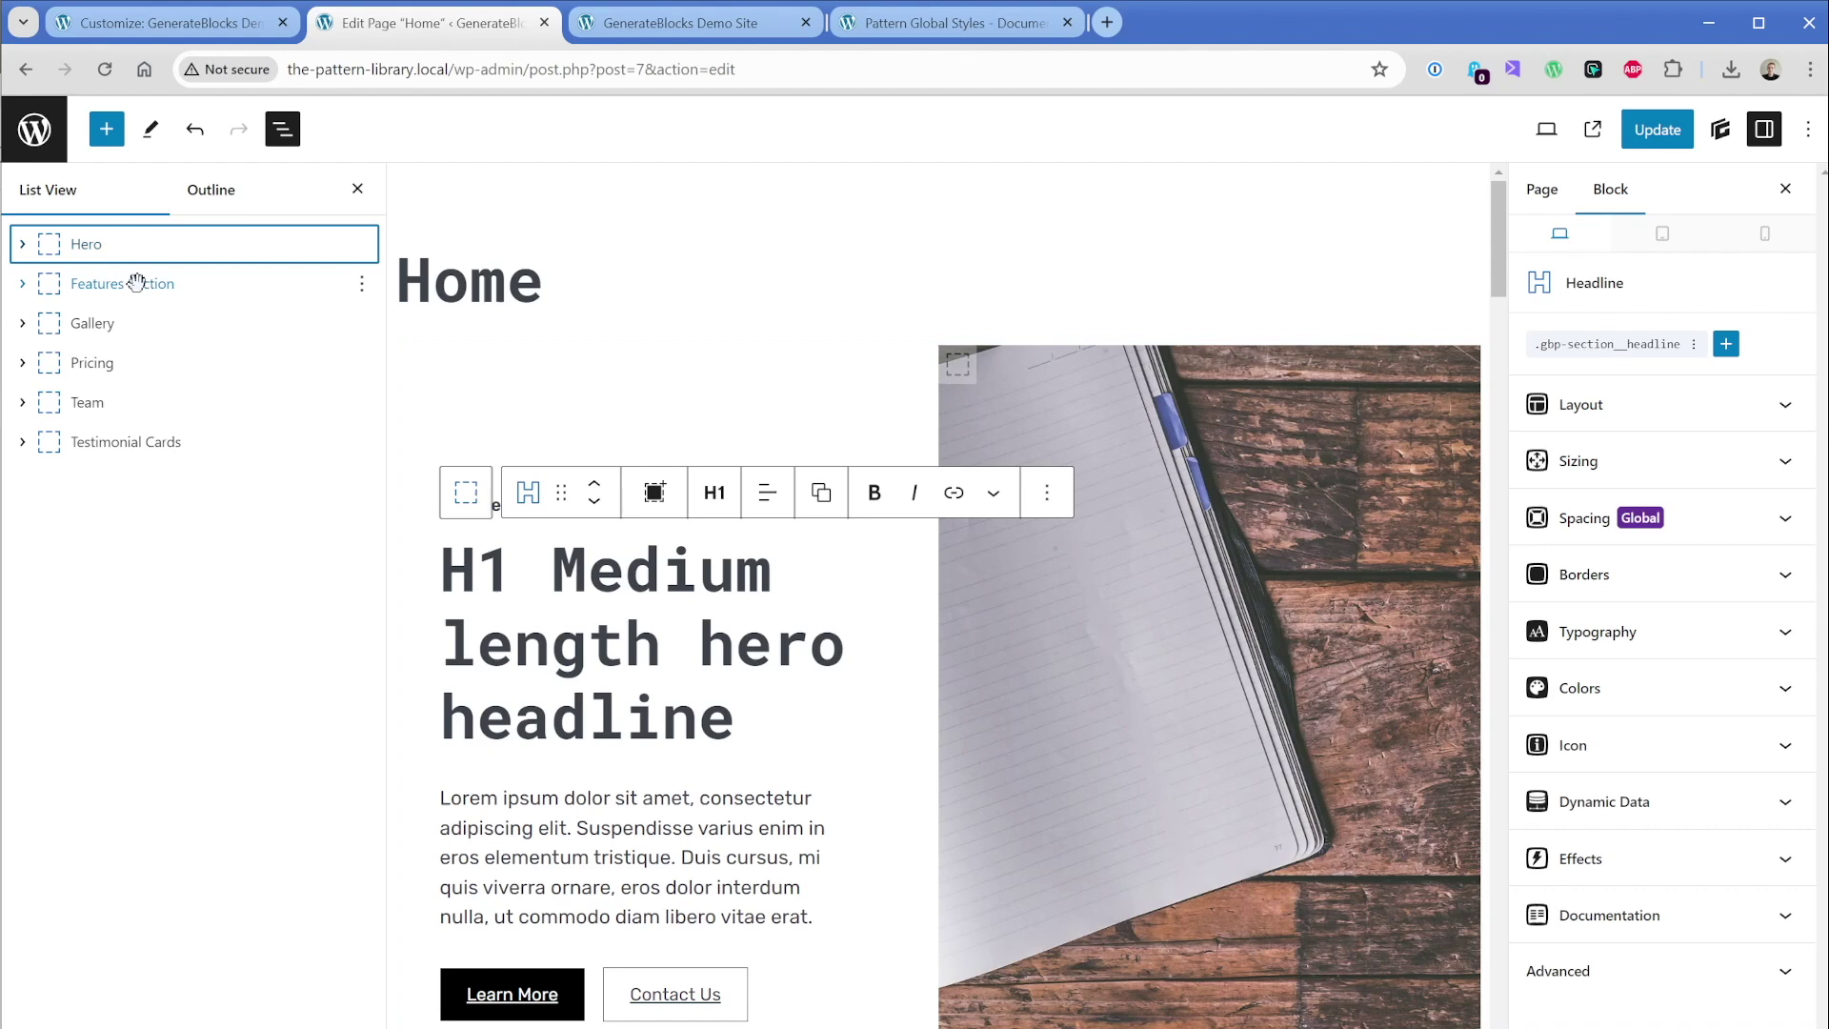
{"action": "left_click", "coordinate": [161, 441]}
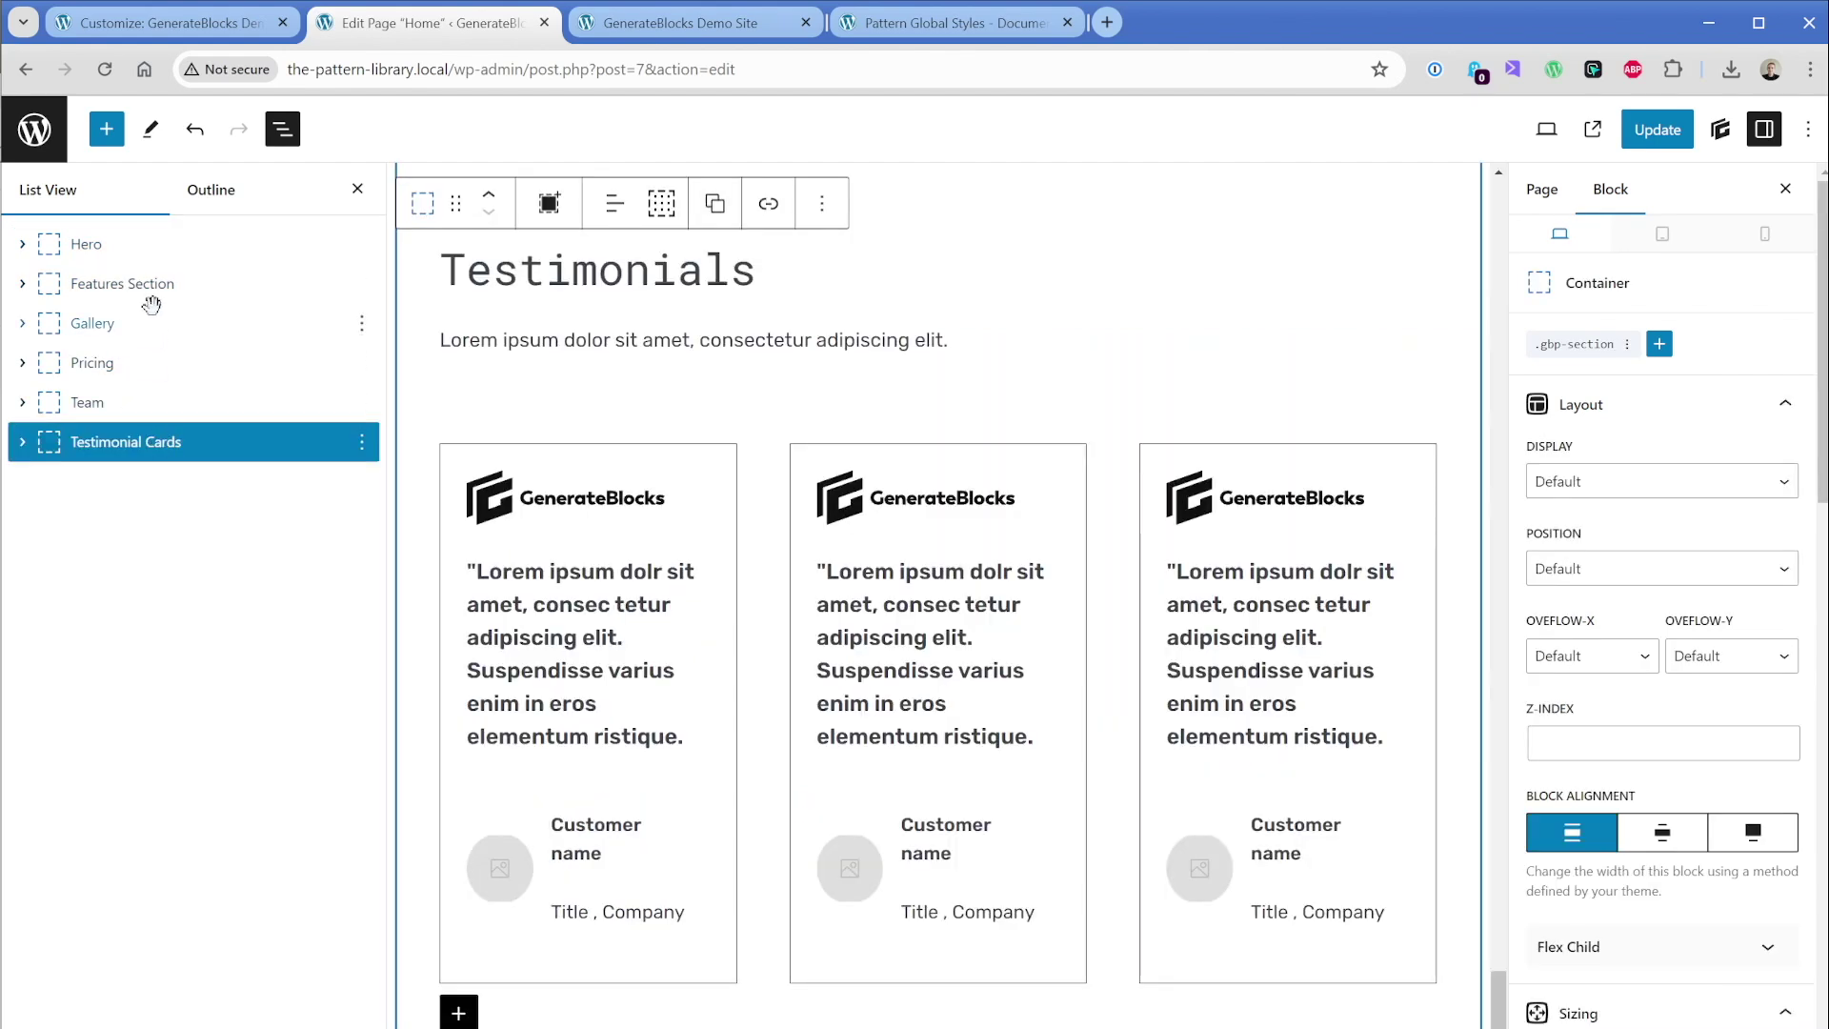
{"action": "left_click", "coordinate": [150, 246]}
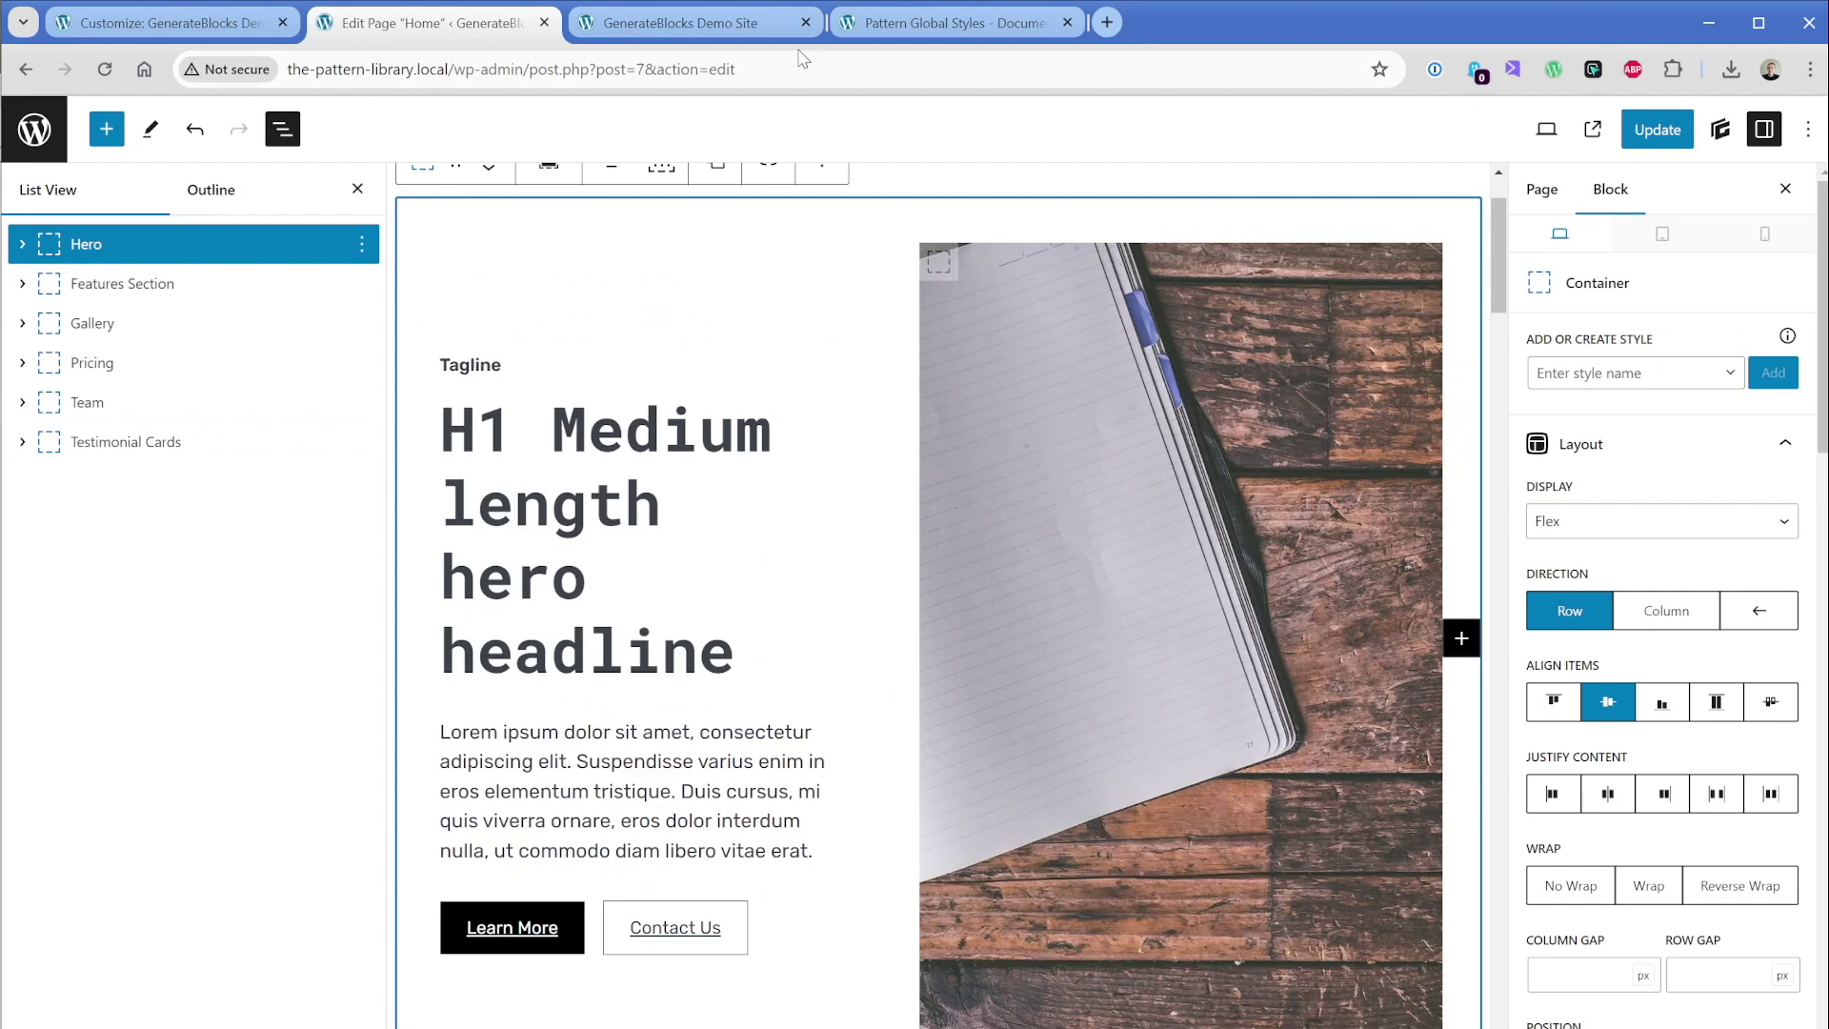
{"action": "left_click", "coordinate": [941, 25]}
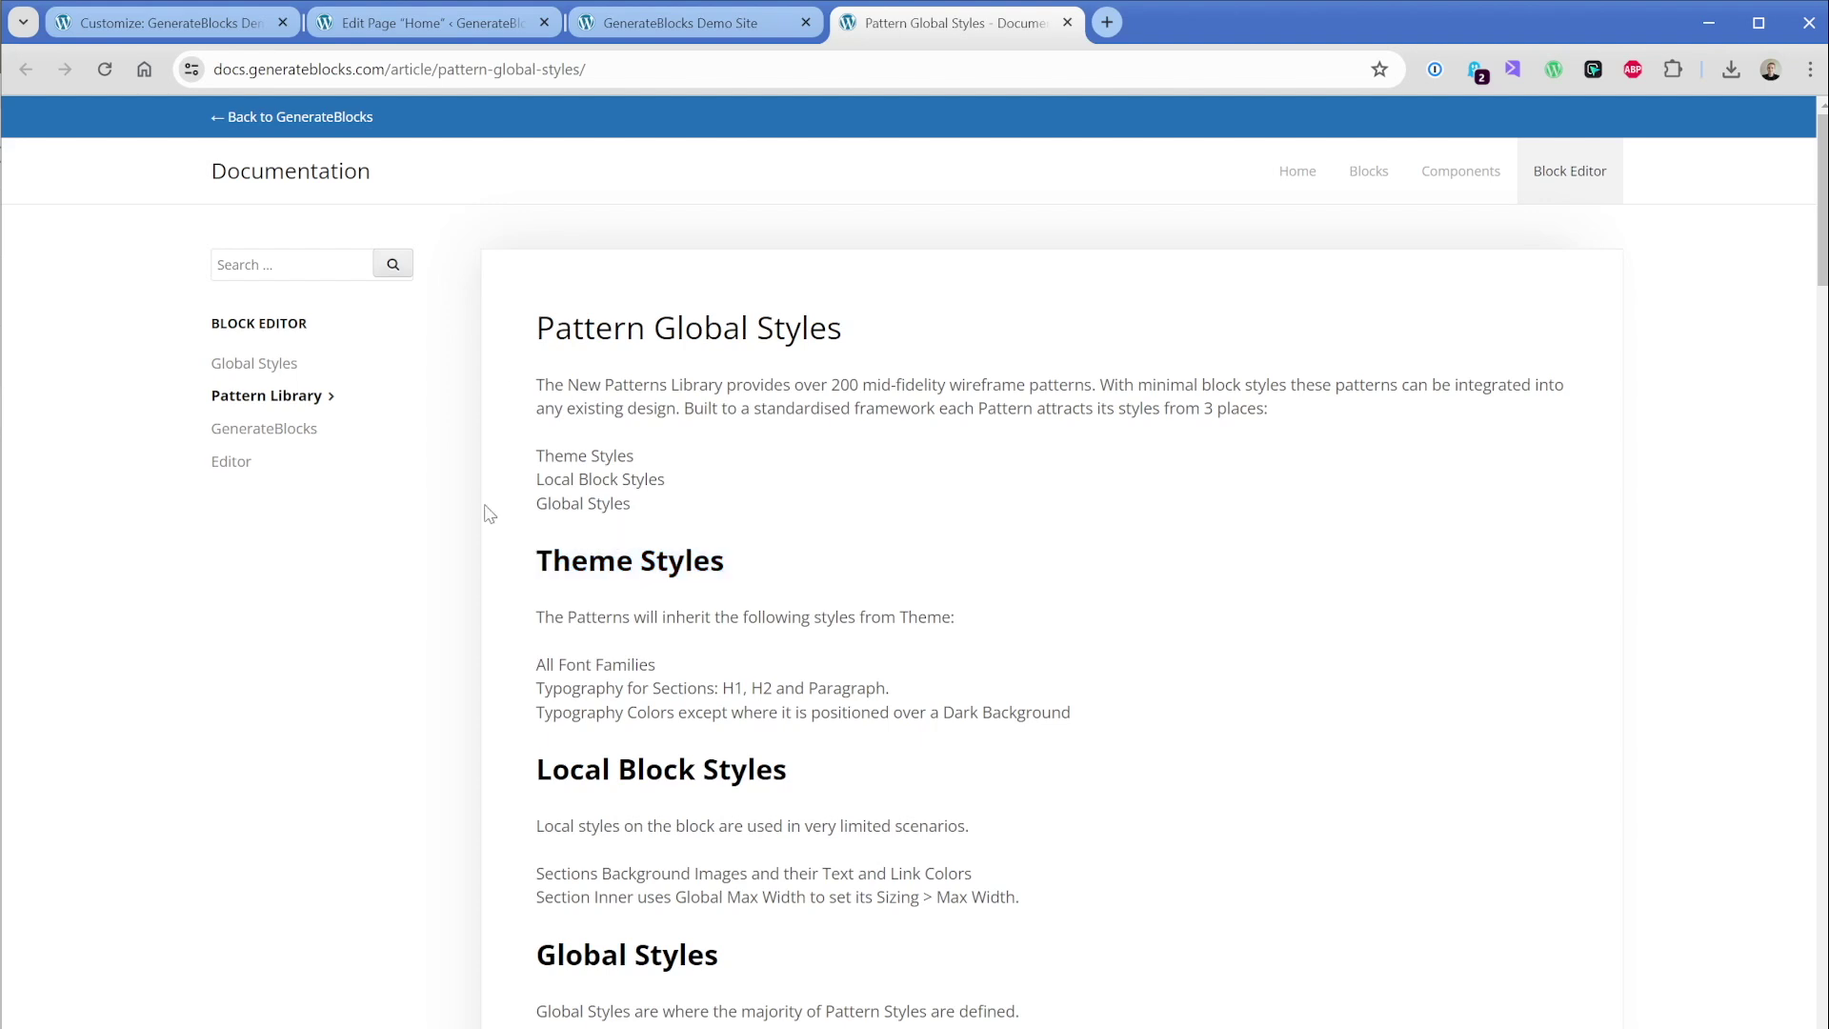
{"action": "scroll", "coordinate": [498, 600], "scroll_direction": "down", "scroll_amount": 3}
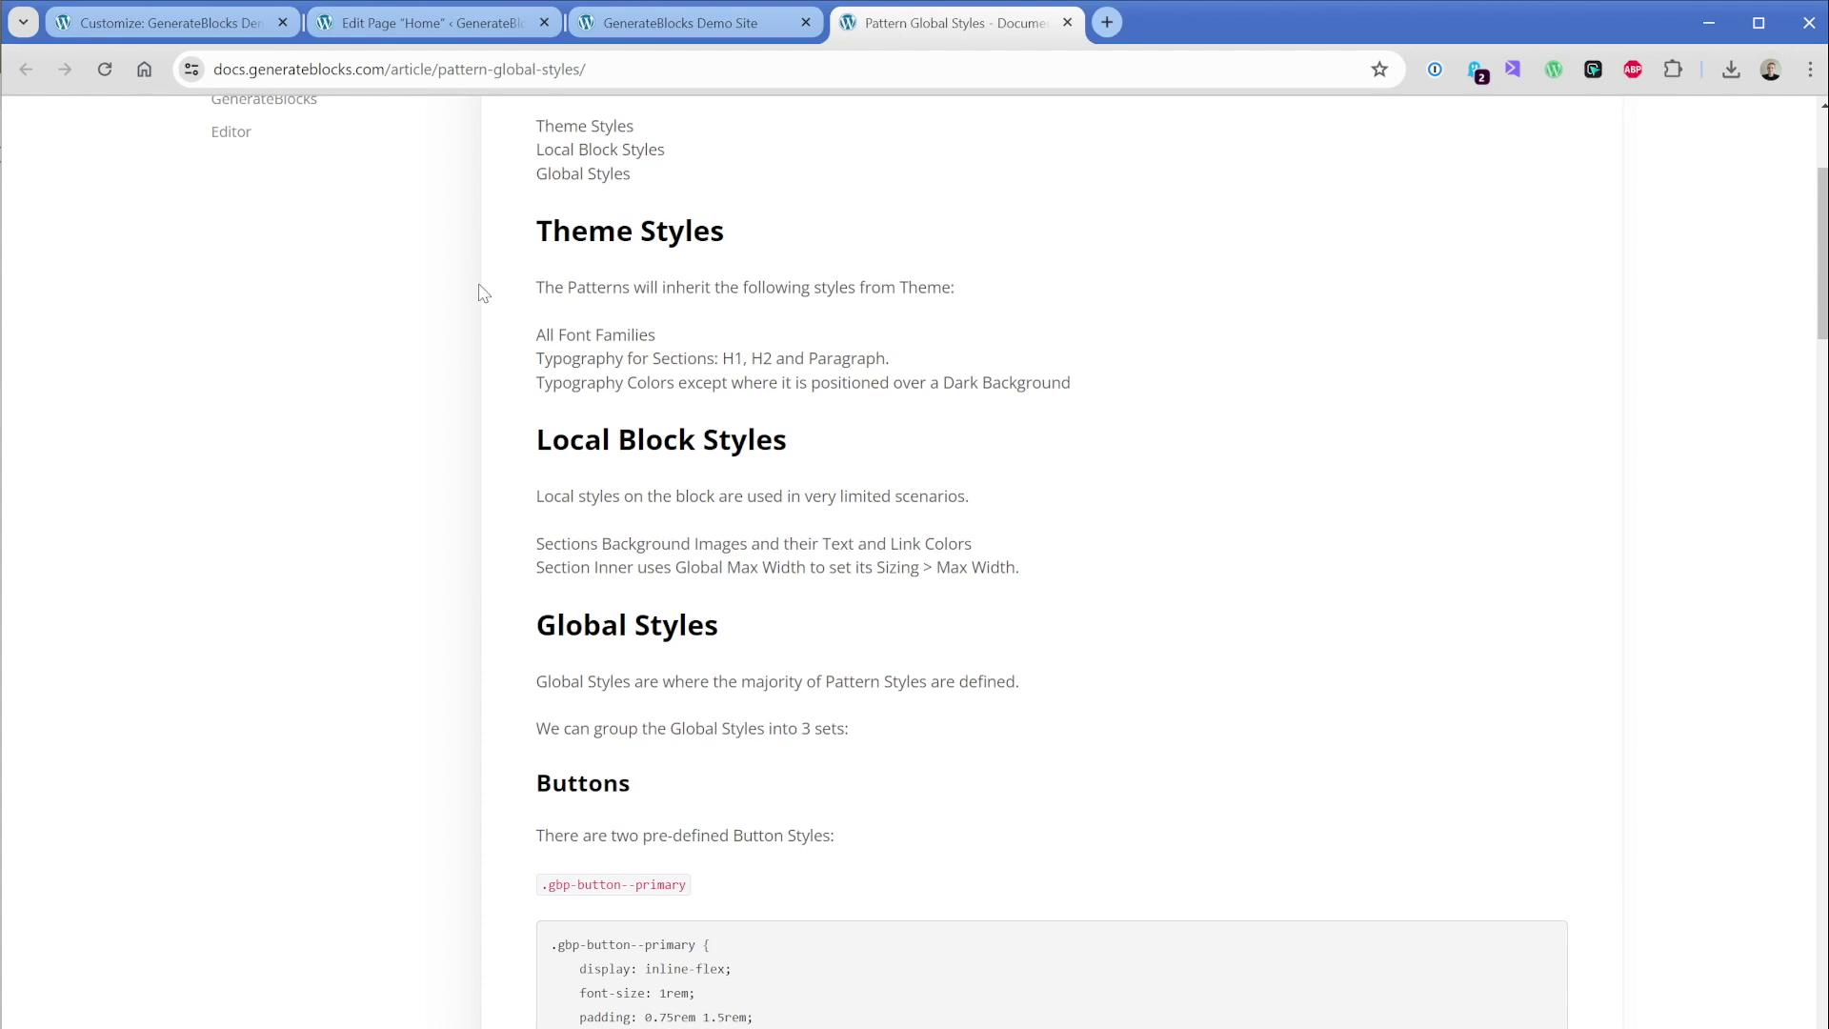
{"action": "left_click", "coordinate": [458, 27]}
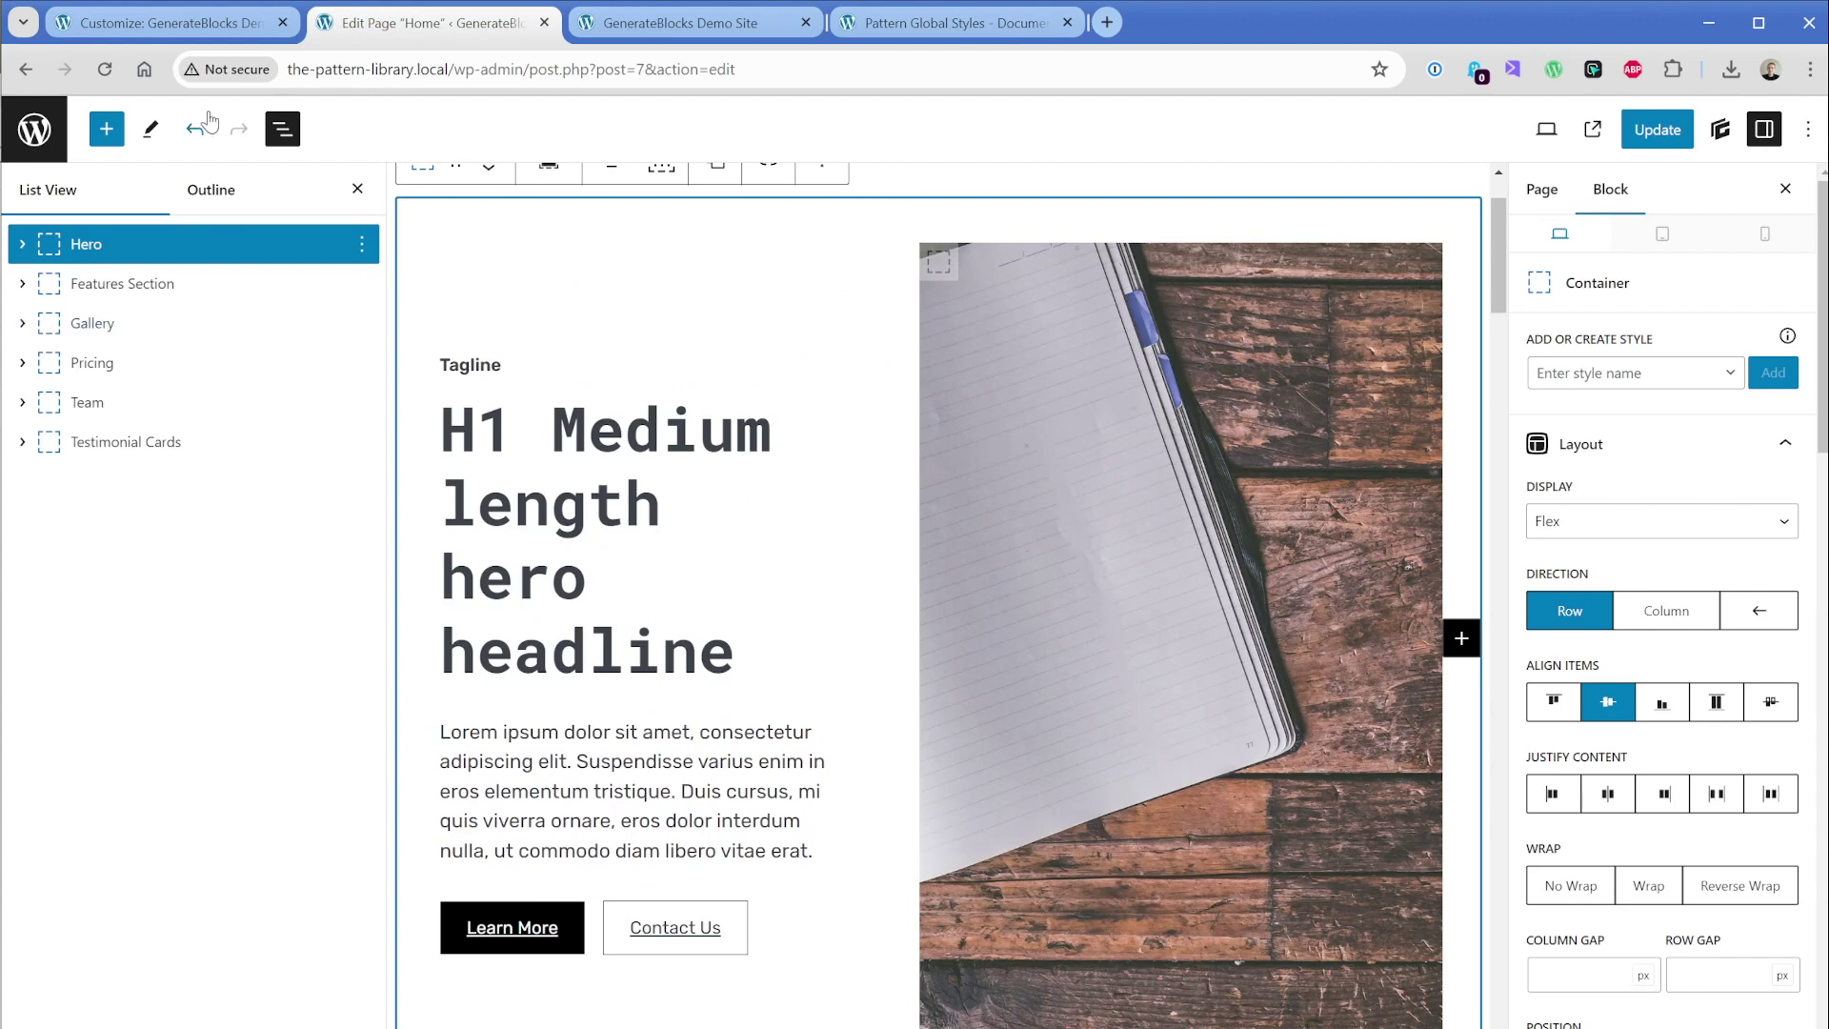
{"action": "left_click", "coordinate": [198, 37]}
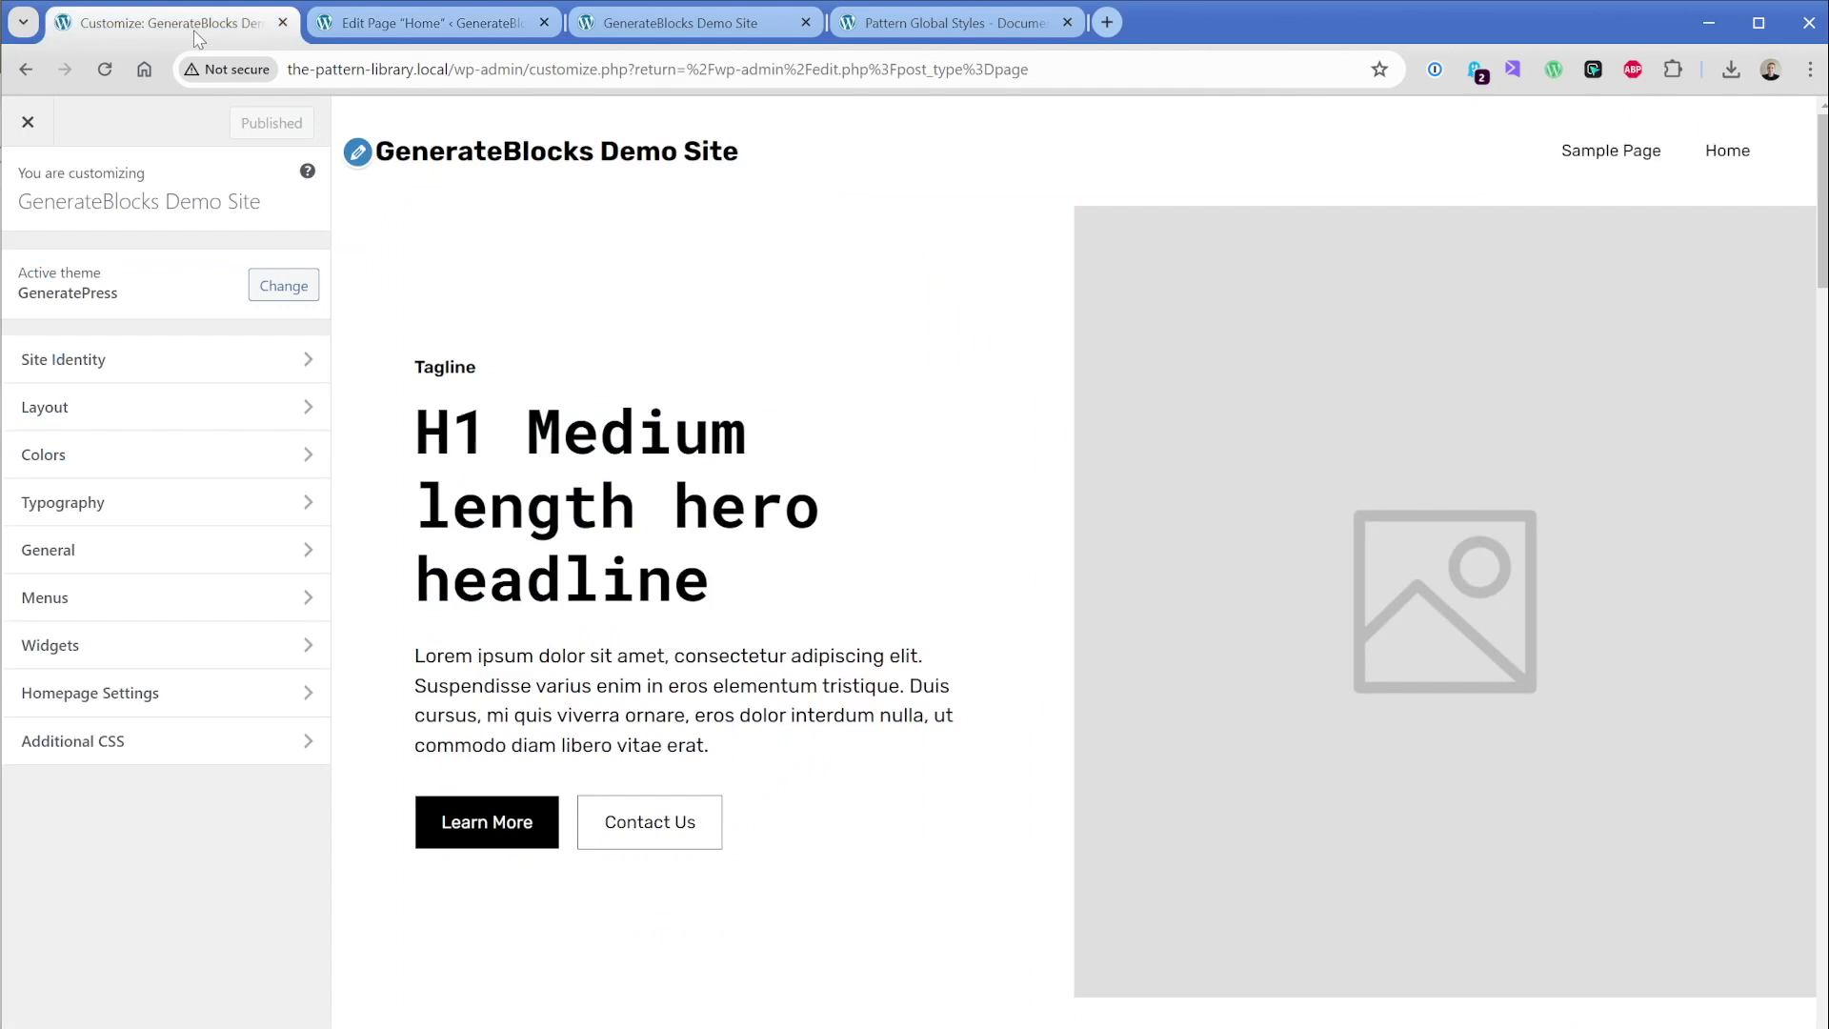
{"action": "left_click", "coordinate": [101, 499]}
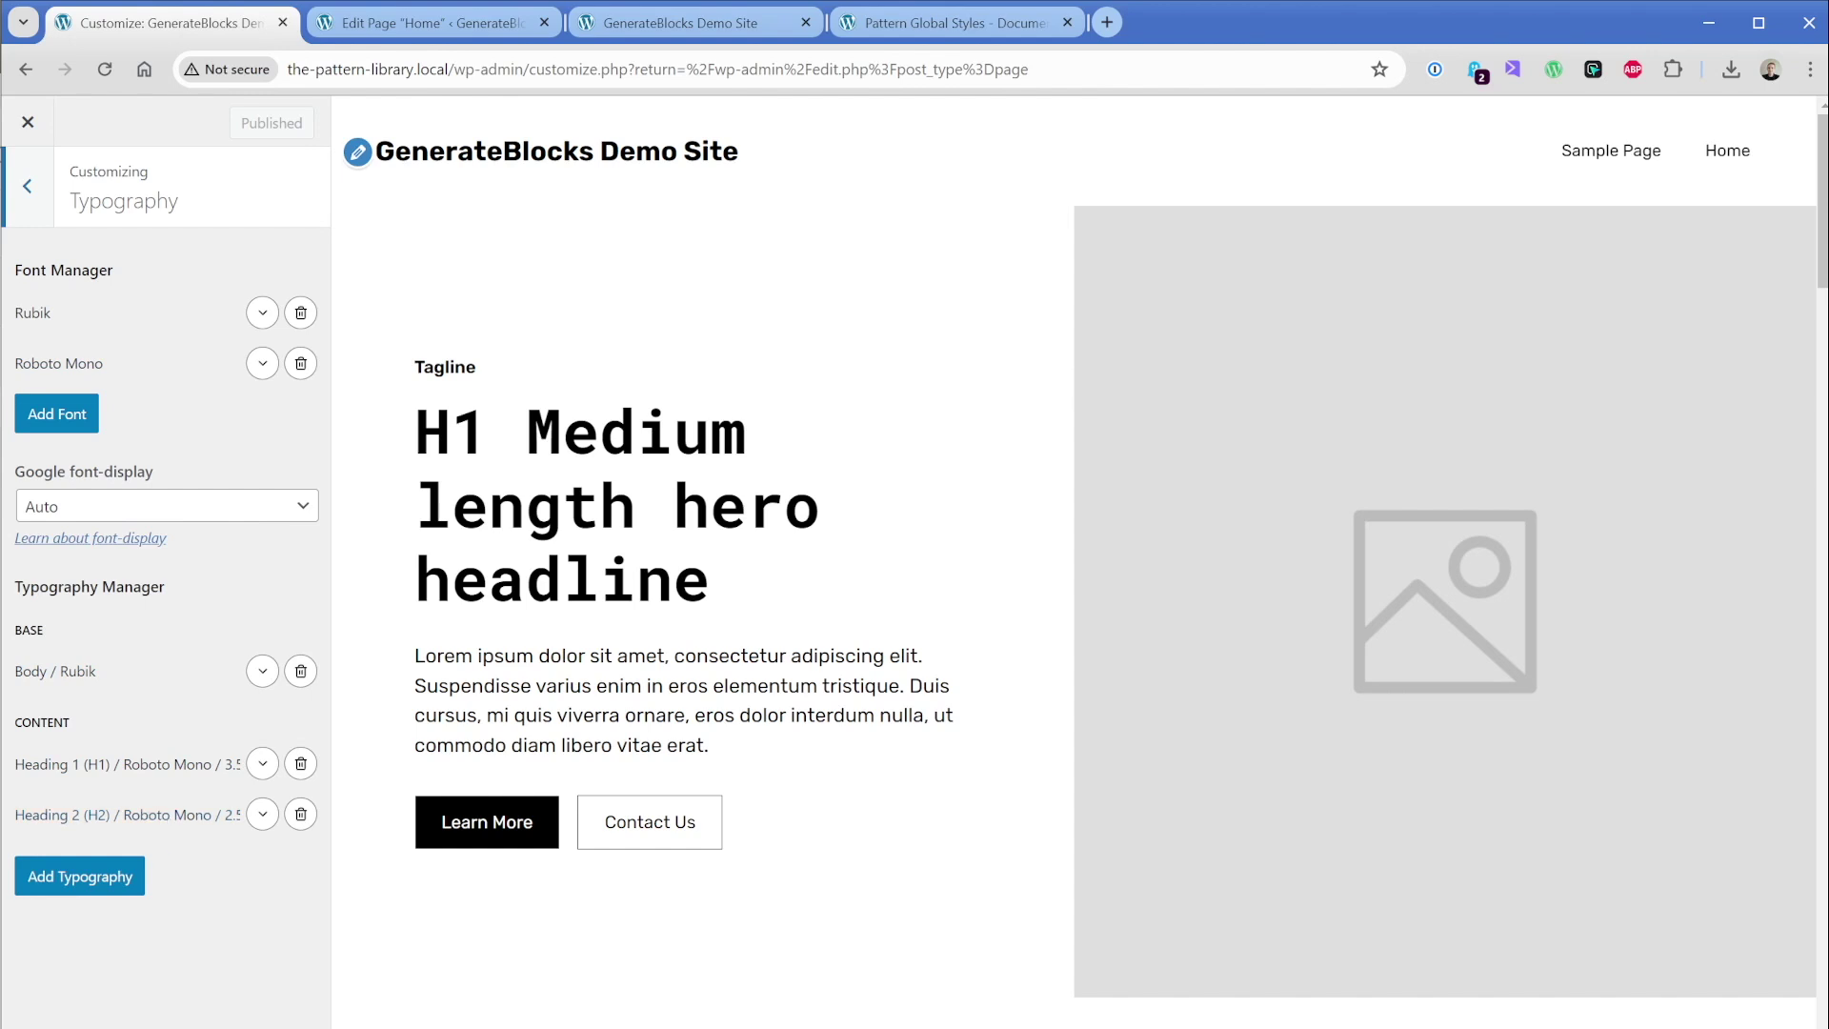
{"action": "left_click", "coordinate": [476, 25]}
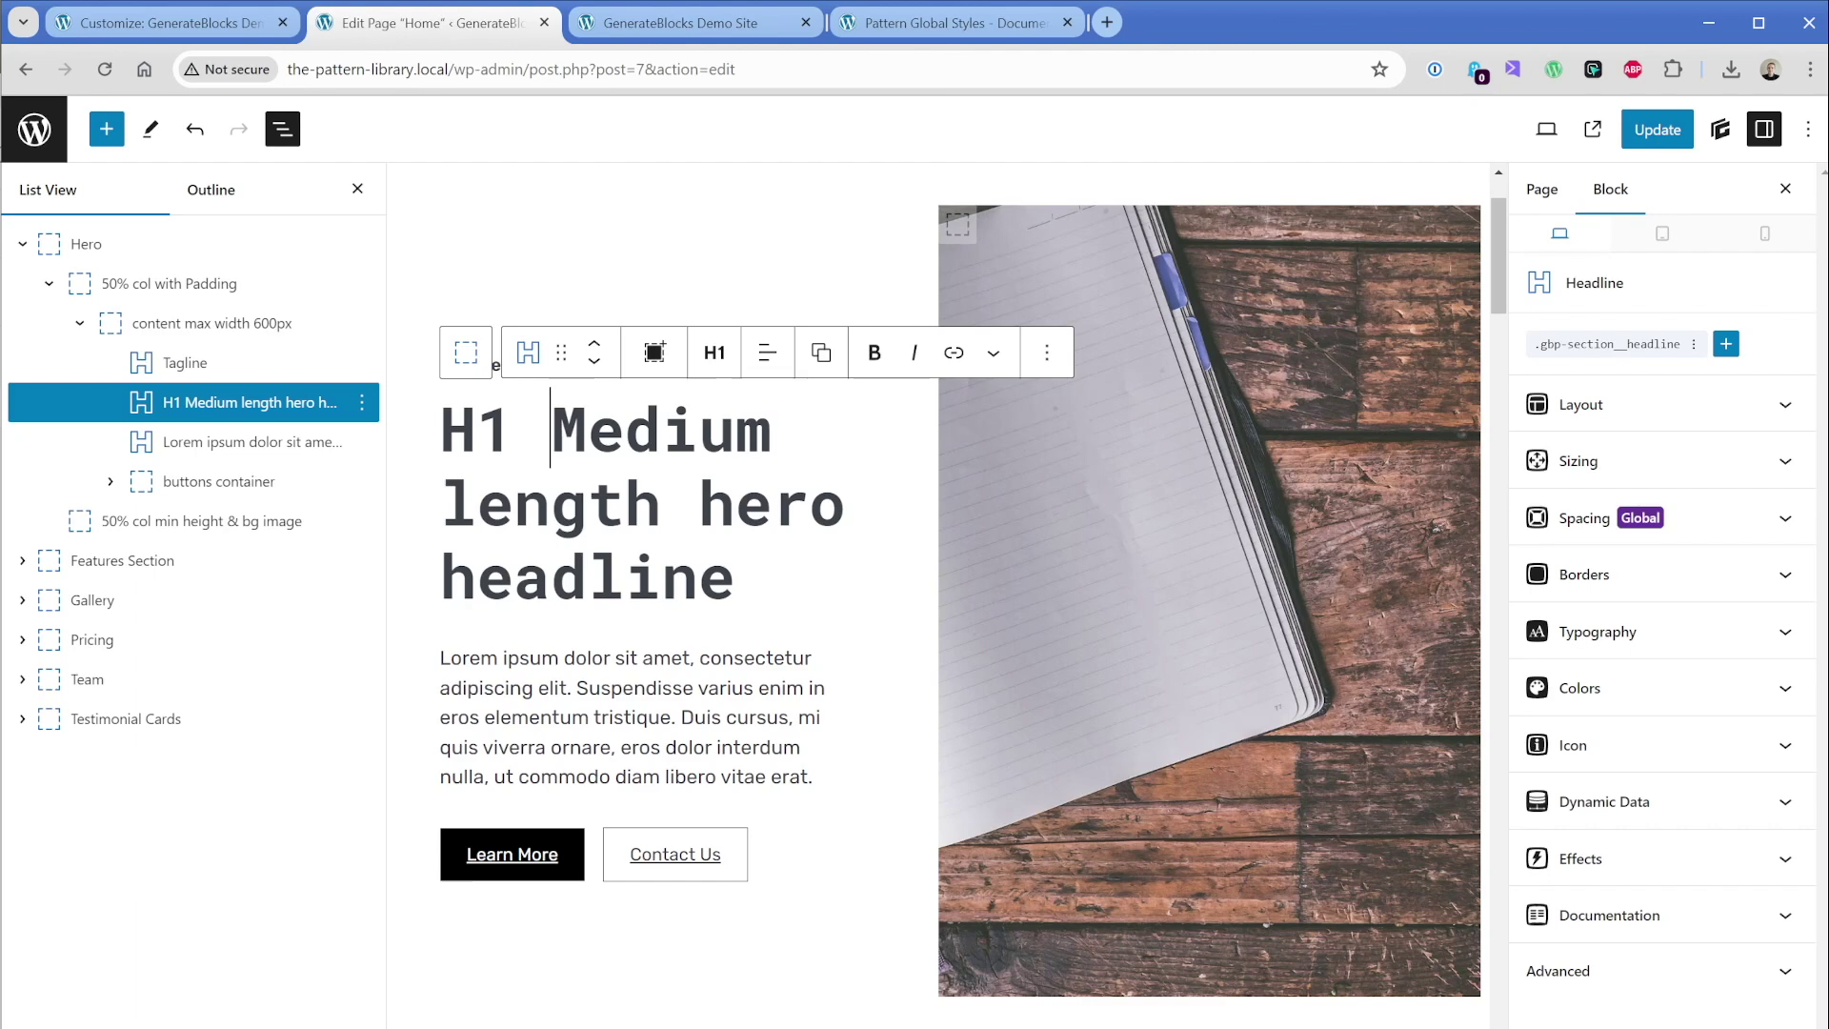
Browse the GenerateBlocks Pattern Library filtered to Hero patterns, then close it
{"action": "left_click", "coordinate": [1720, 129]}
{"action": "left_click", "coordinate": [1786, 192]}
{"action": "left_click", "coordinate": [1720, 129]}
{"action": "left_click", "coordinate": [1655, 282]}
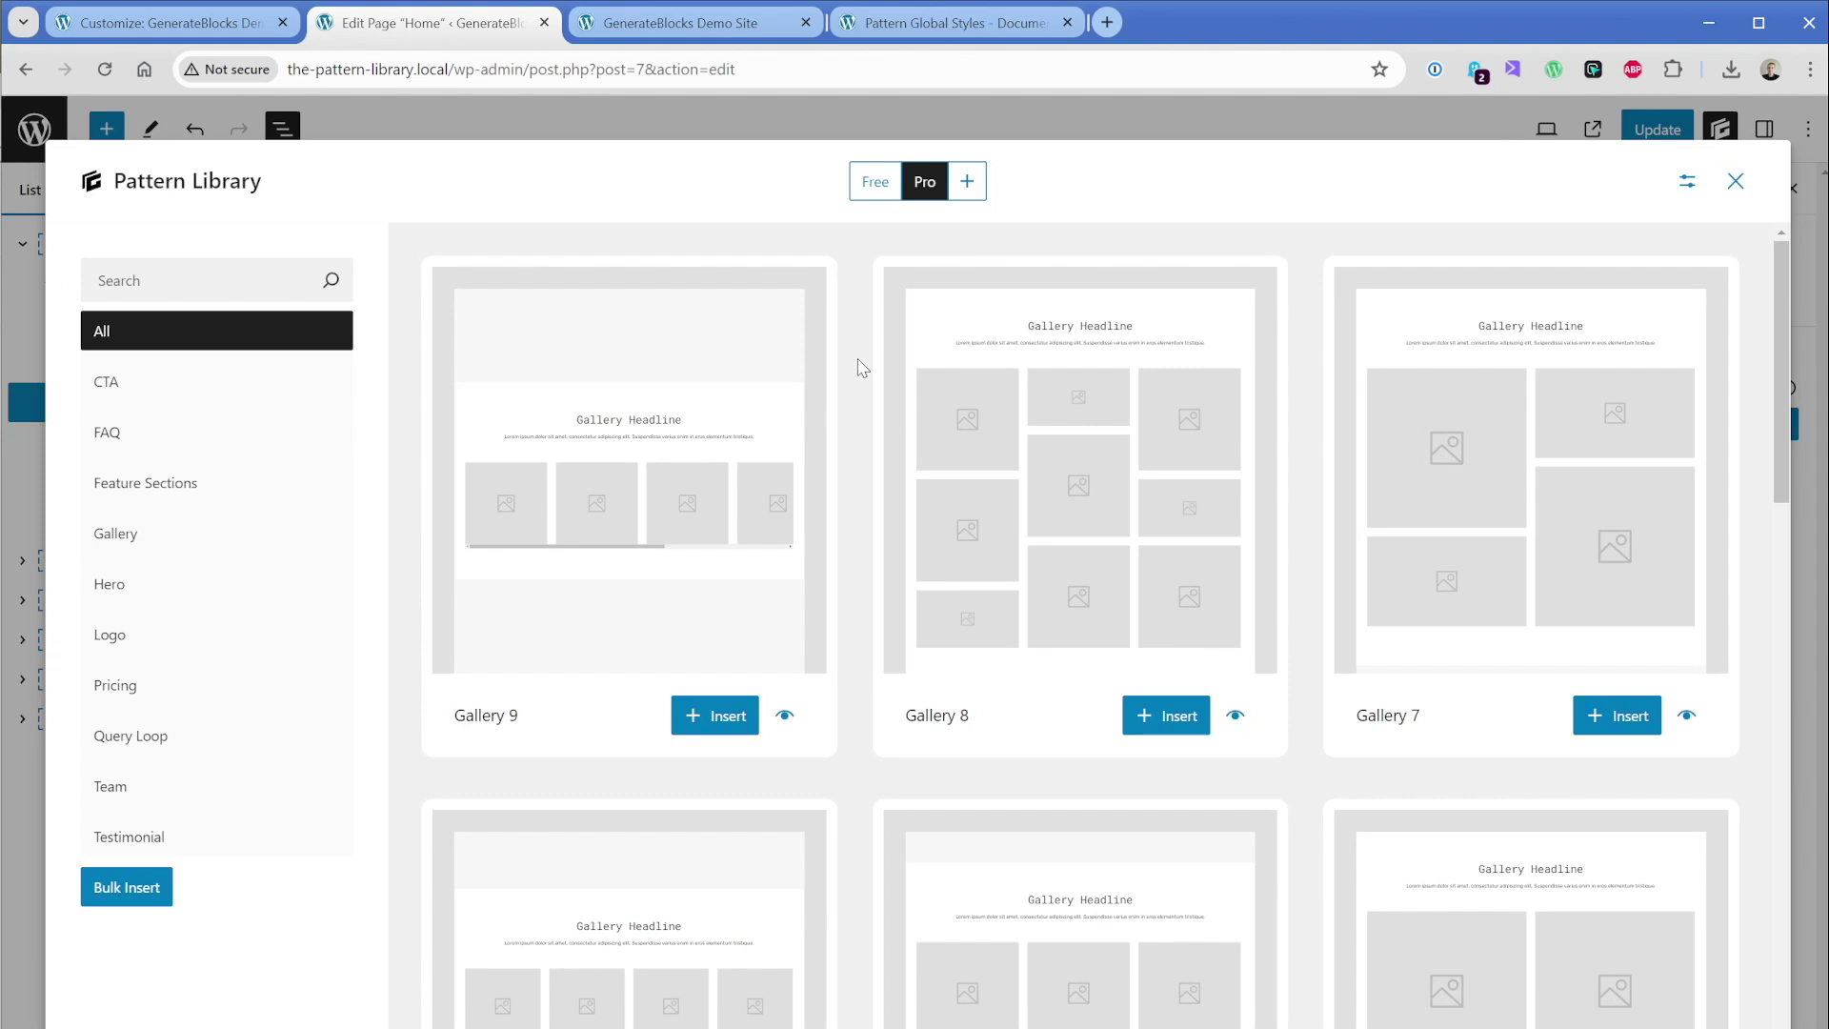
{"action": "left_click", "coordinate": [152, 596]}
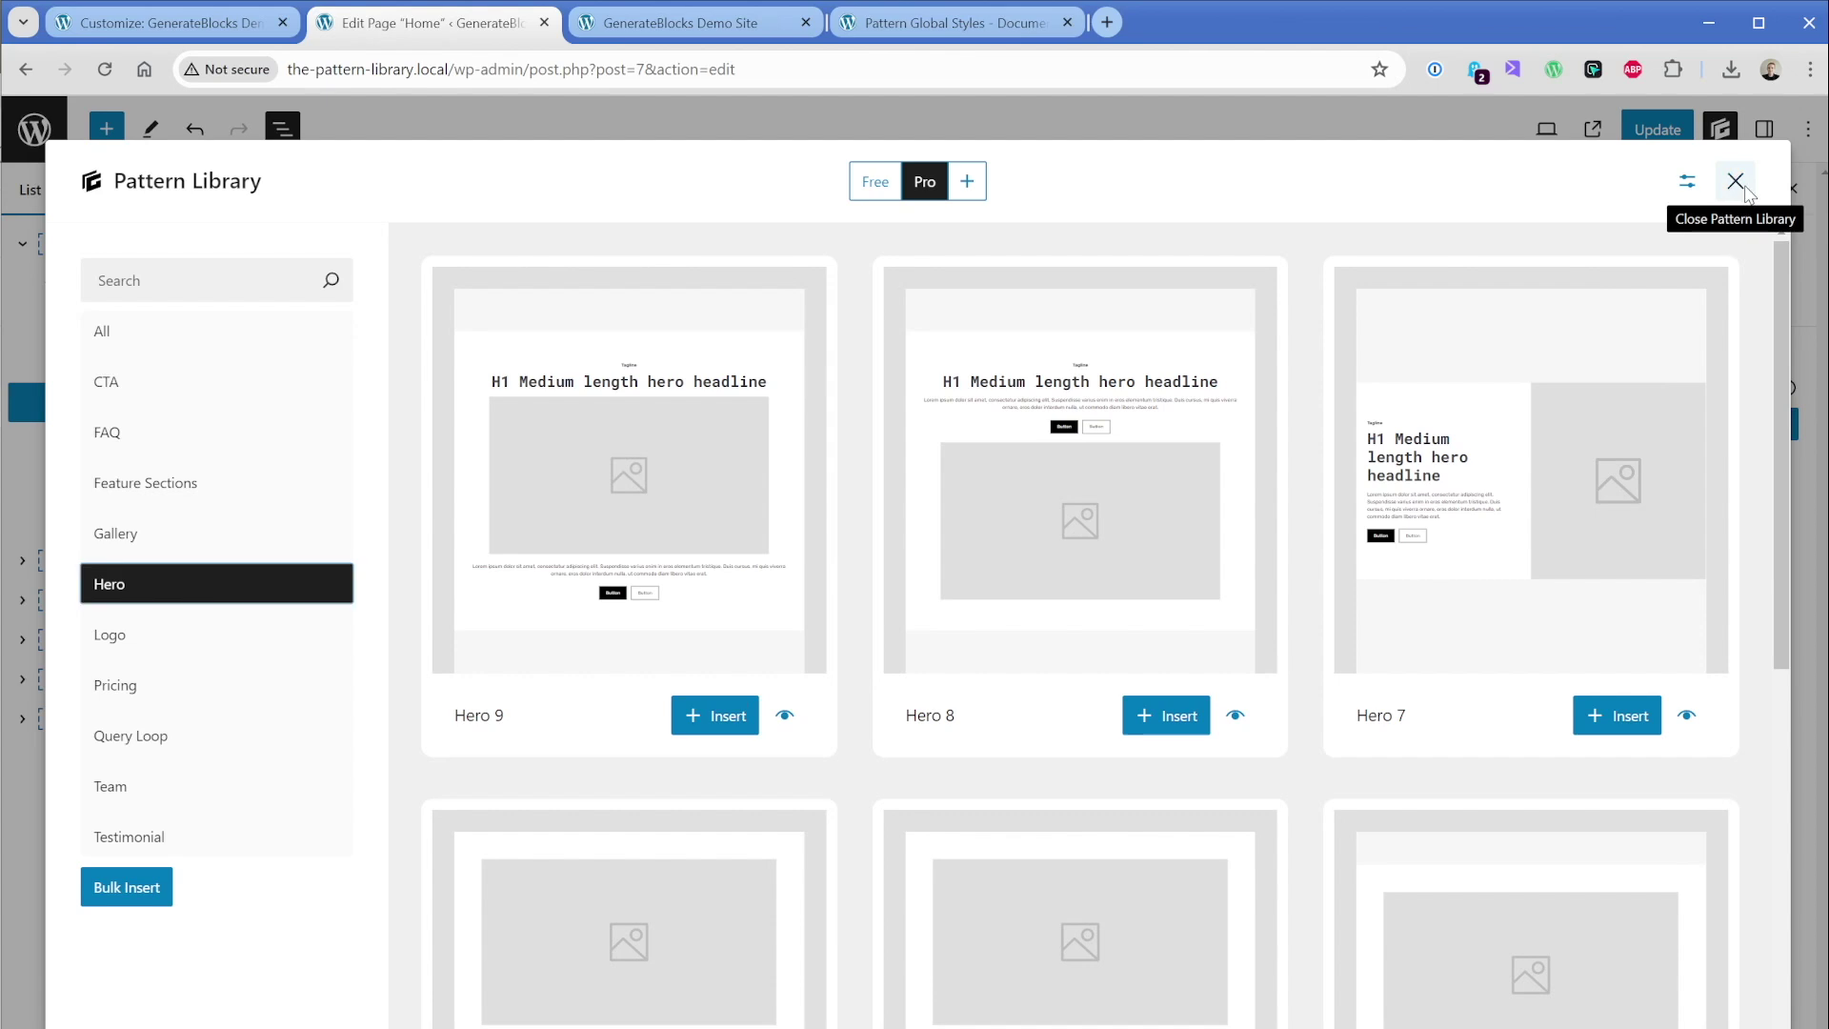
{"action": "left_click", "coordinate": [1736, 181]}
Check the global colour palette in the Customizer's Colors section, then return to the Home page editor
{"action": "left_click", "coordinate": [169, 23]}
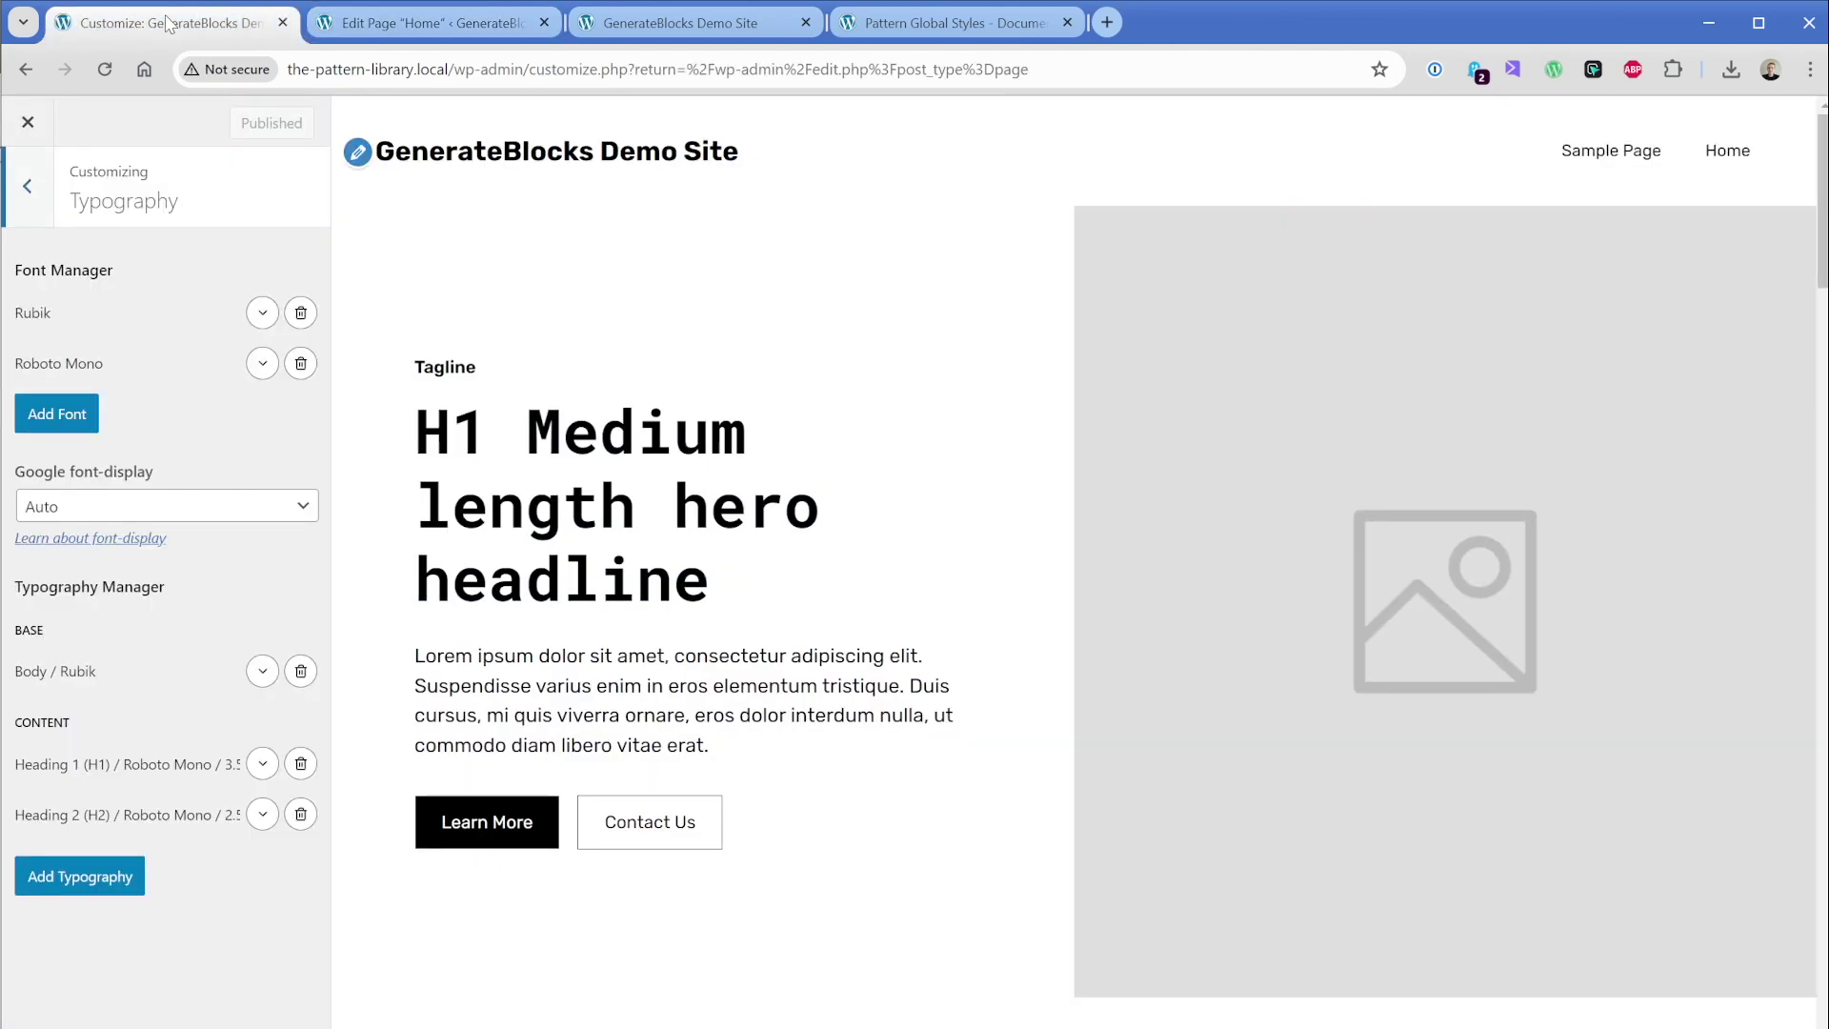
{"action": "left_click", "coordinate": [43, 205]}
{"action": "left_click", "coordinate": [111, 452]}
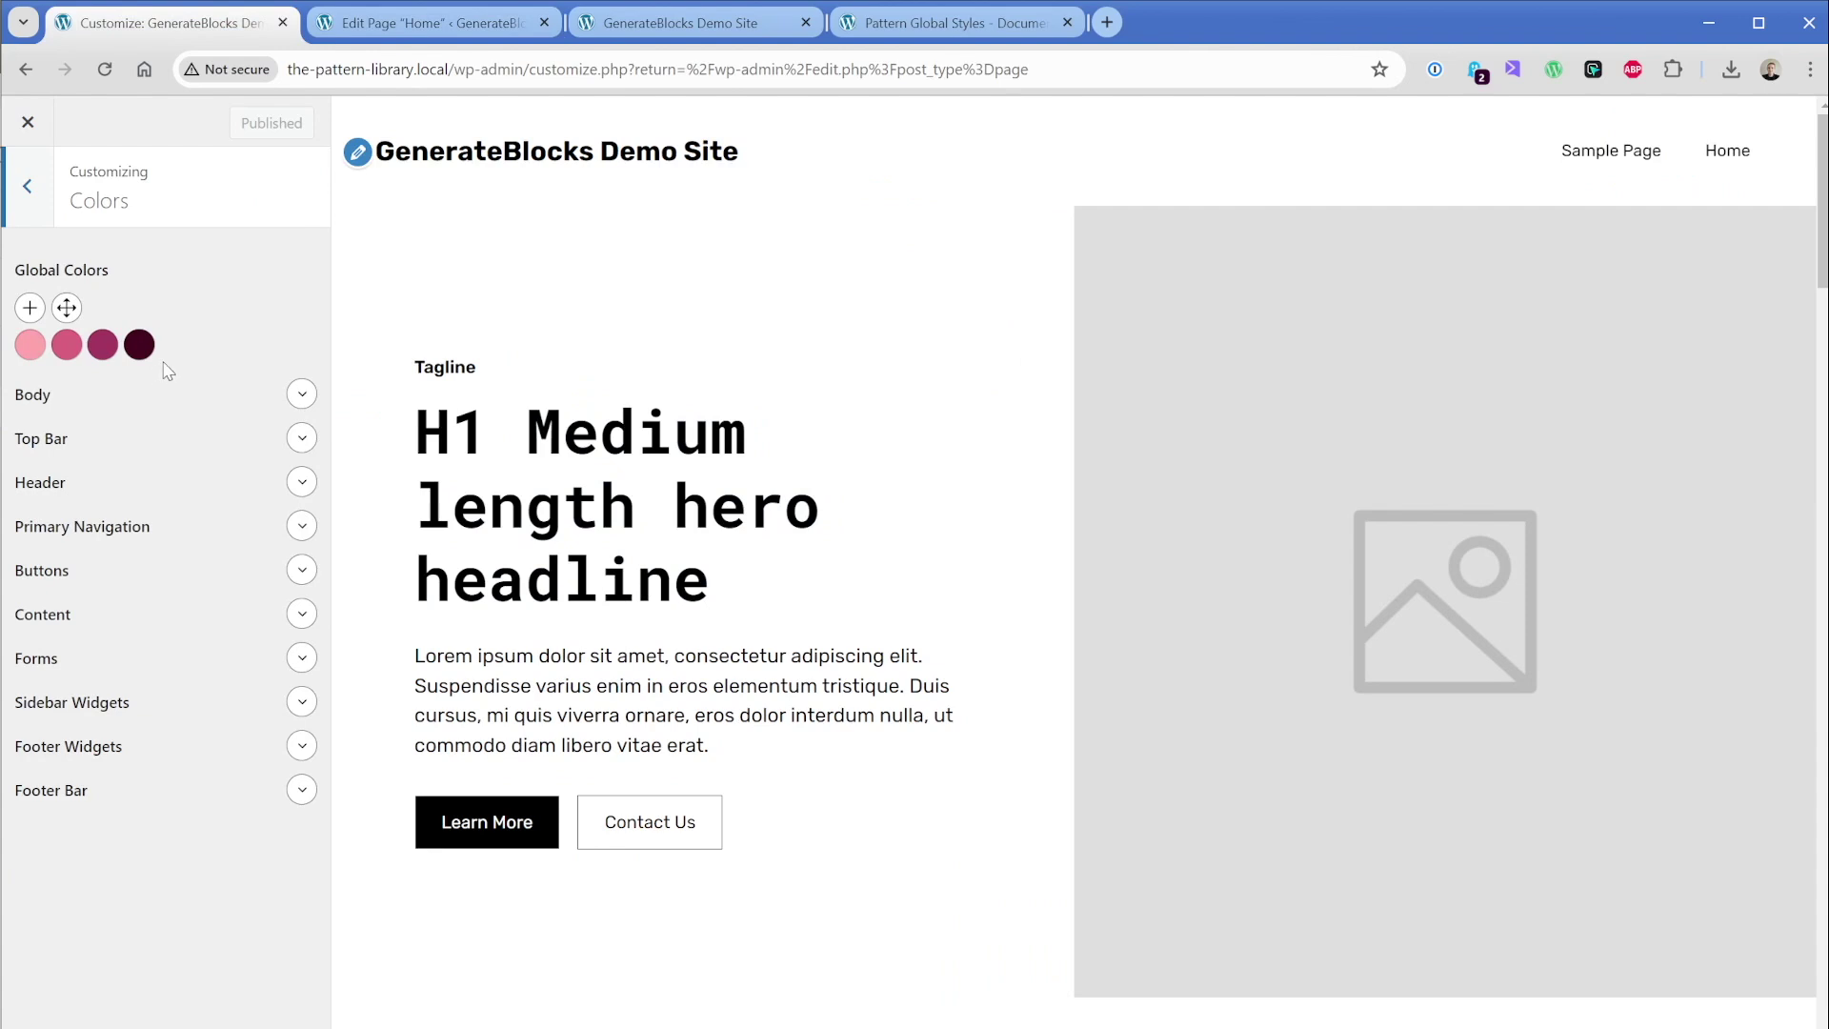
{"action": "left_click", "coordinate": [419, 23]}
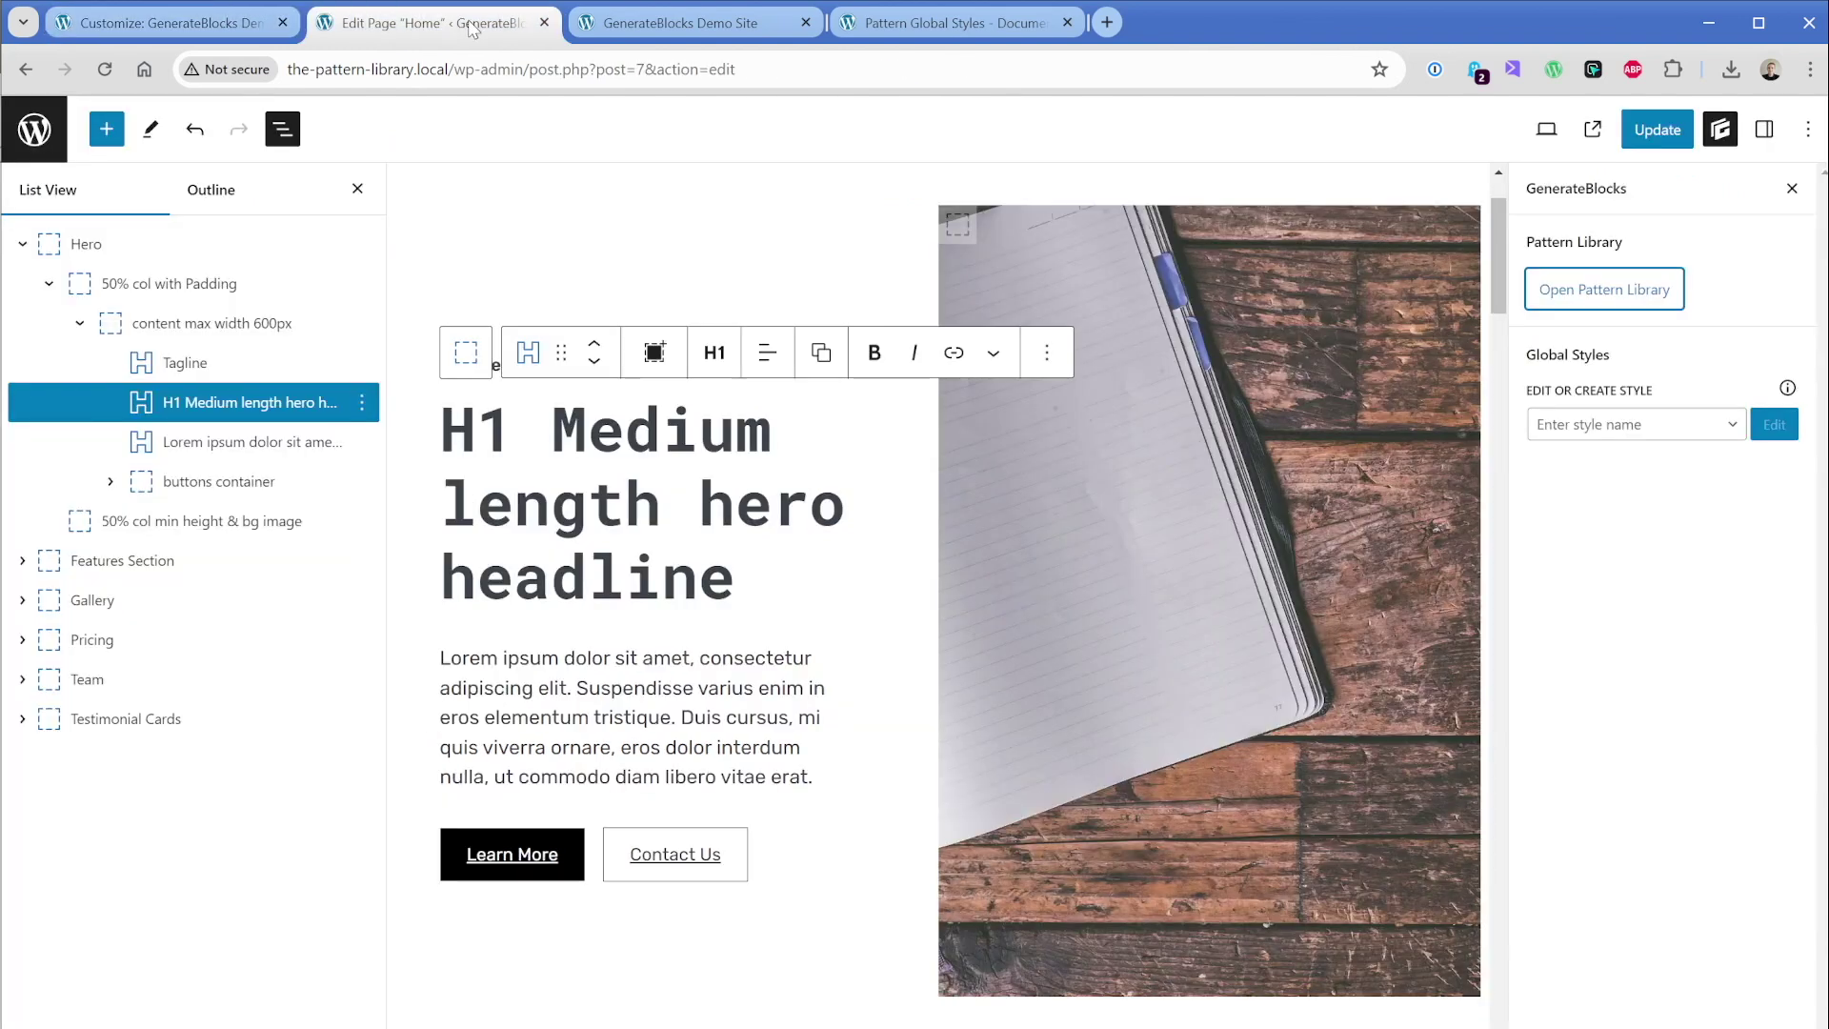
Give the .gbp-button--primary global style a magenta global-color-2 background via the Learn More button
{"action": "left_click", "coordinate": [568, 855]}
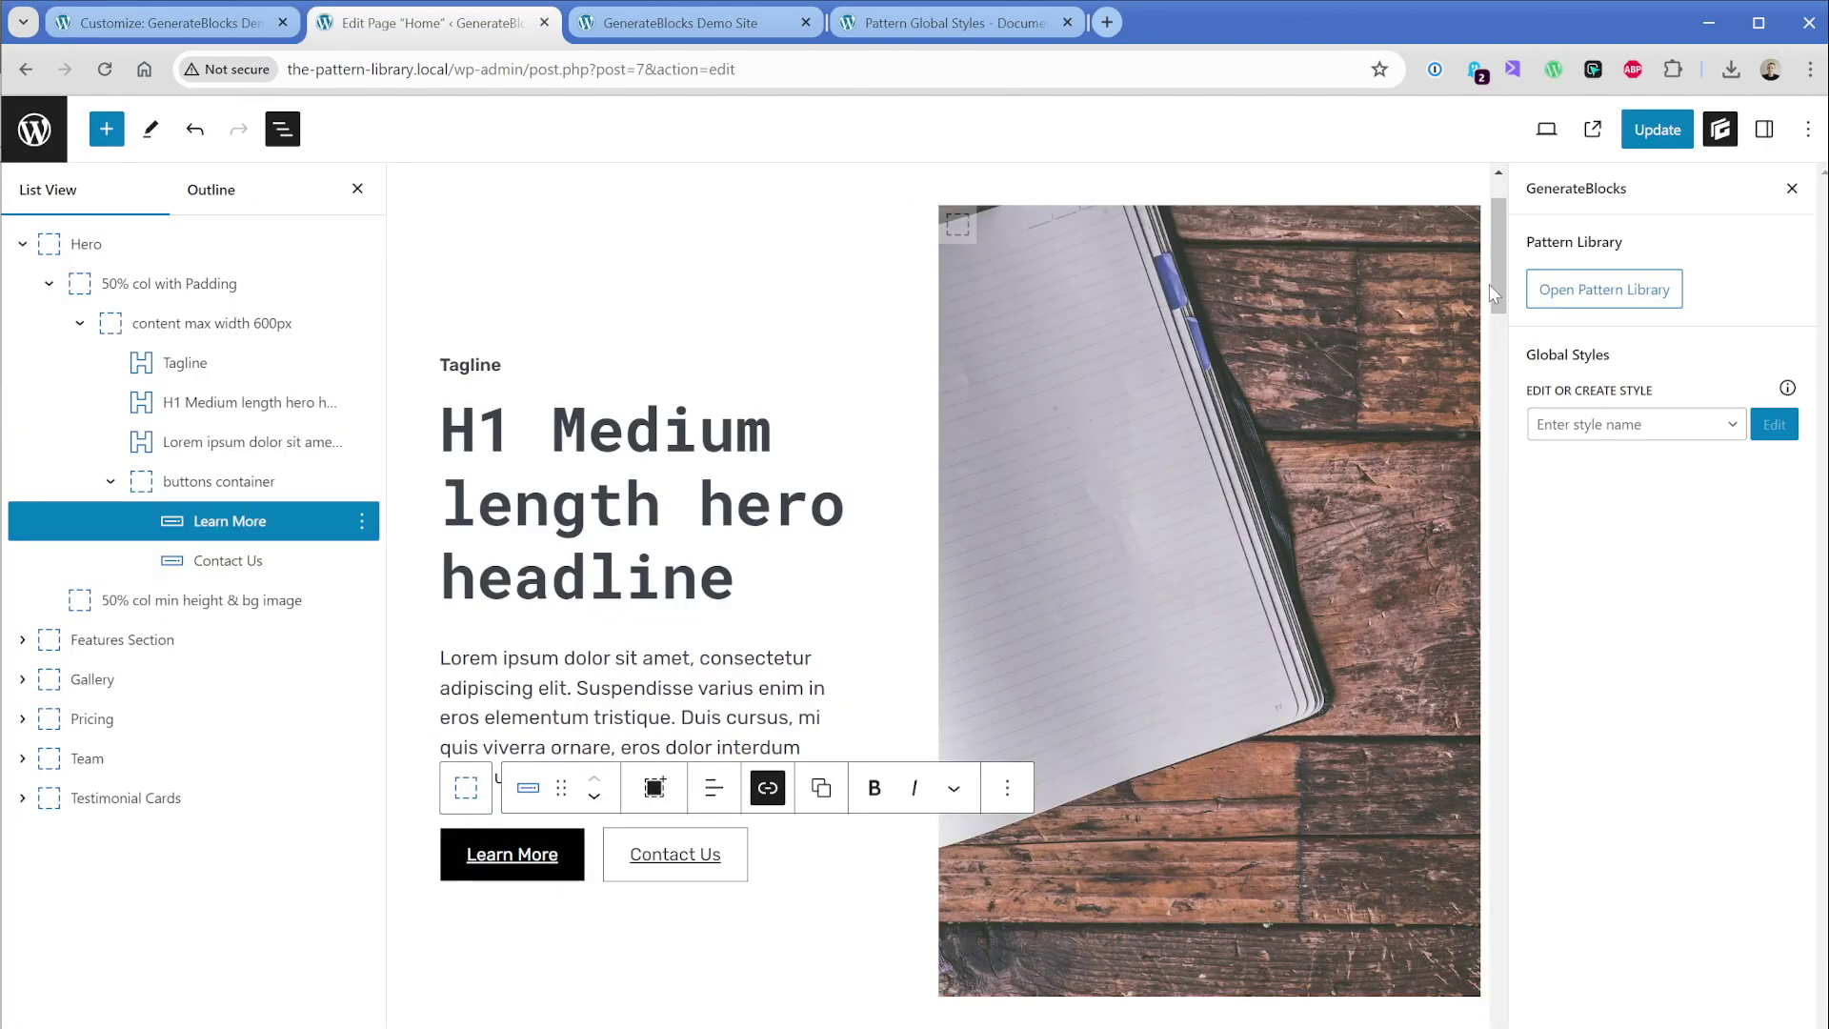
{"action": "left_click", "coordinate": [1791, 188]}
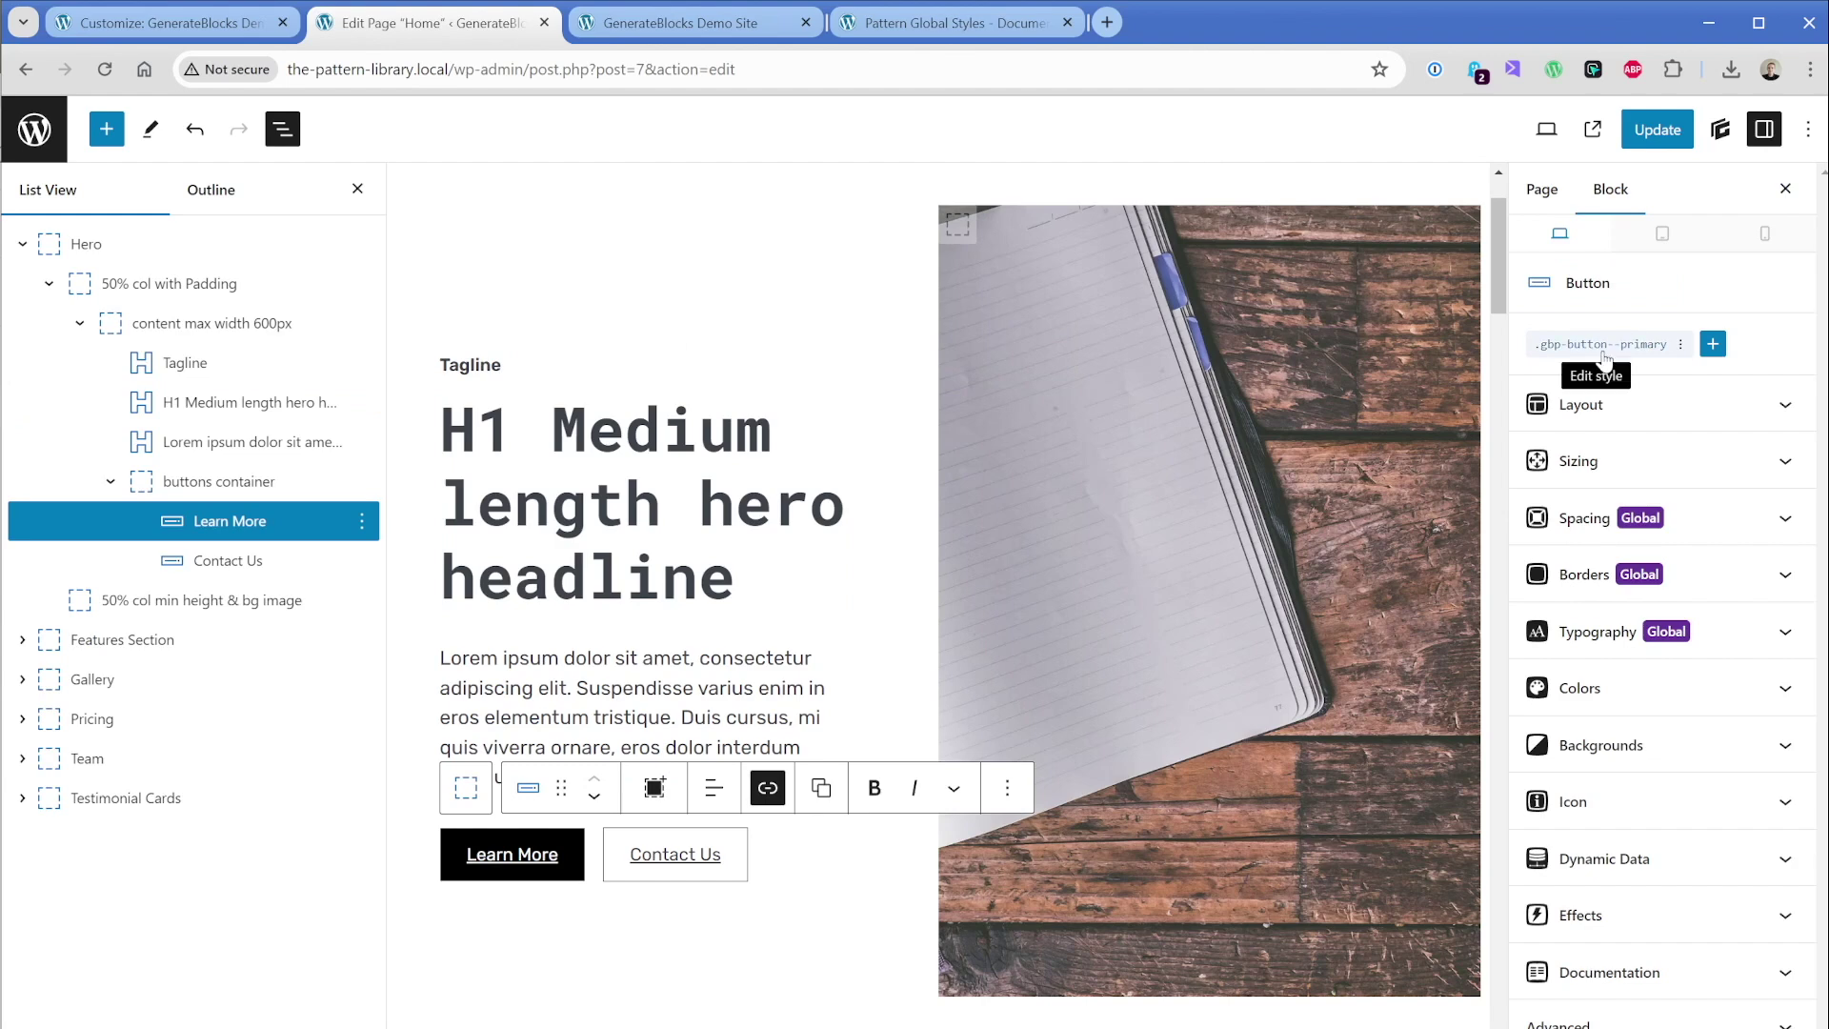
{"action": "left_click", "coordinate": [1603, 348]}
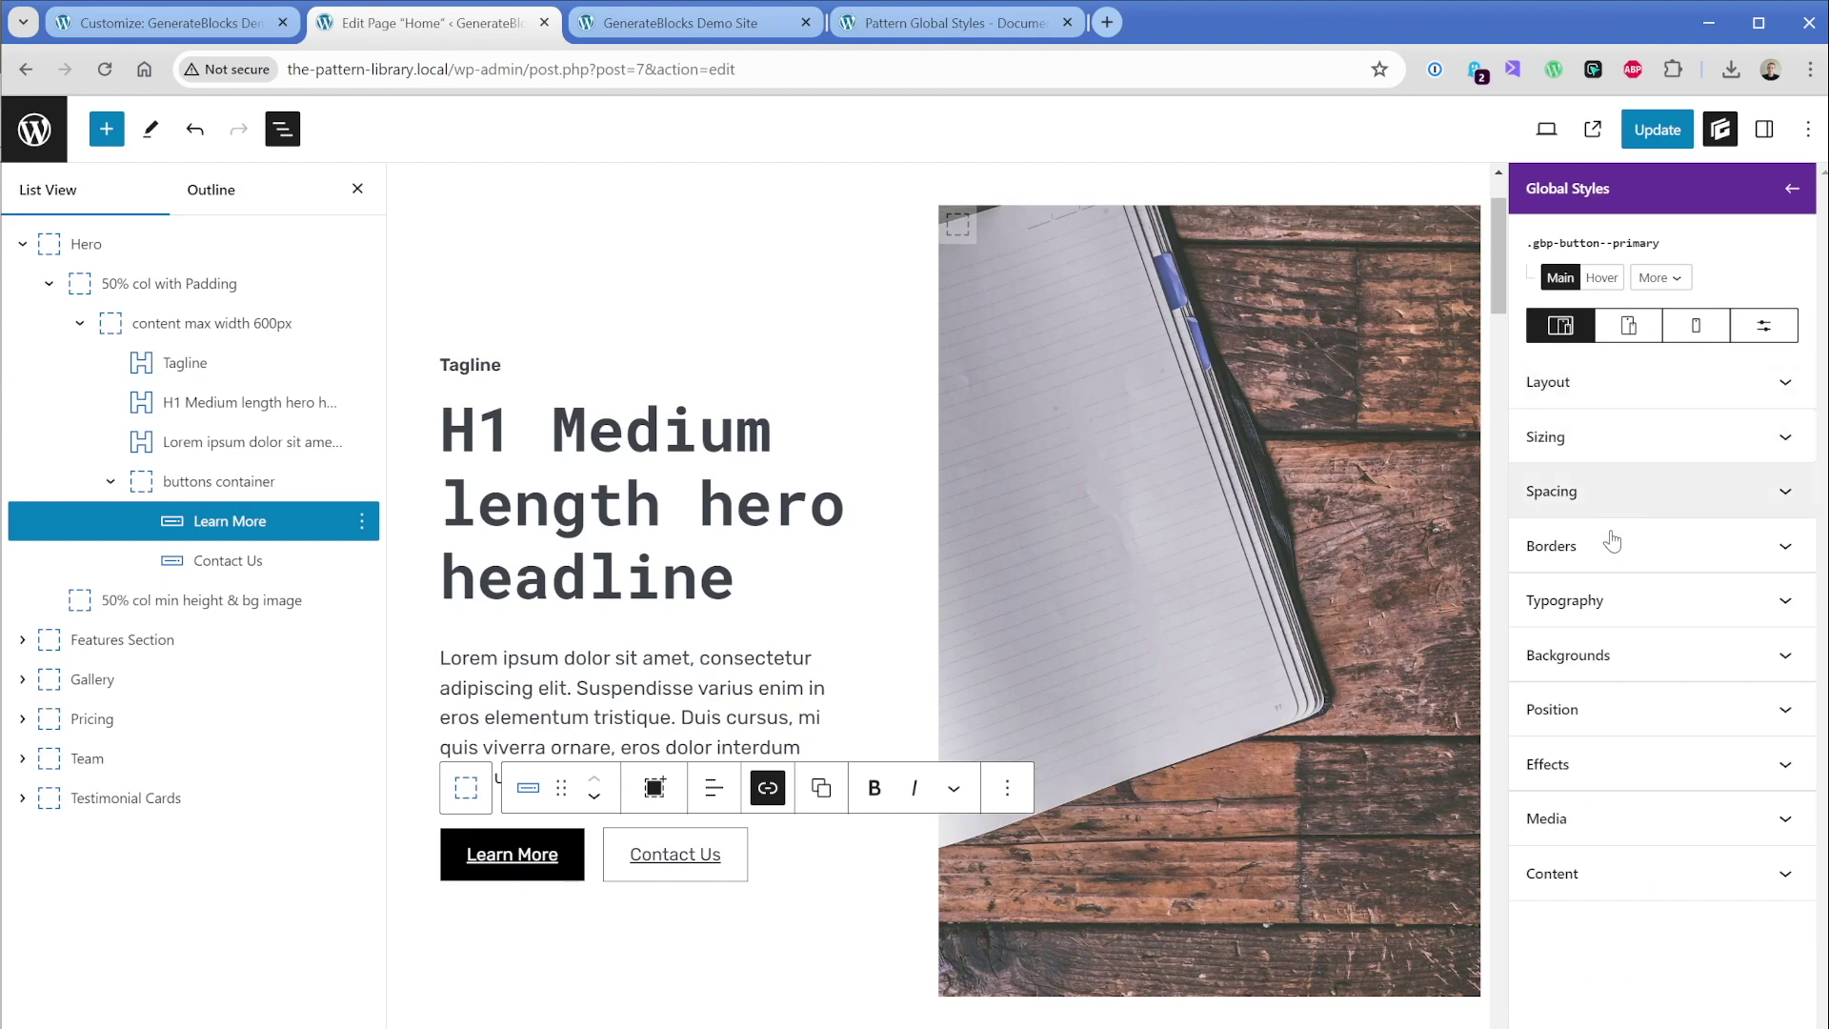
{"action": "left_click", "coordinate": [1607, 657]}
{"action": "left_click", "coordinate": [1544, 779]}
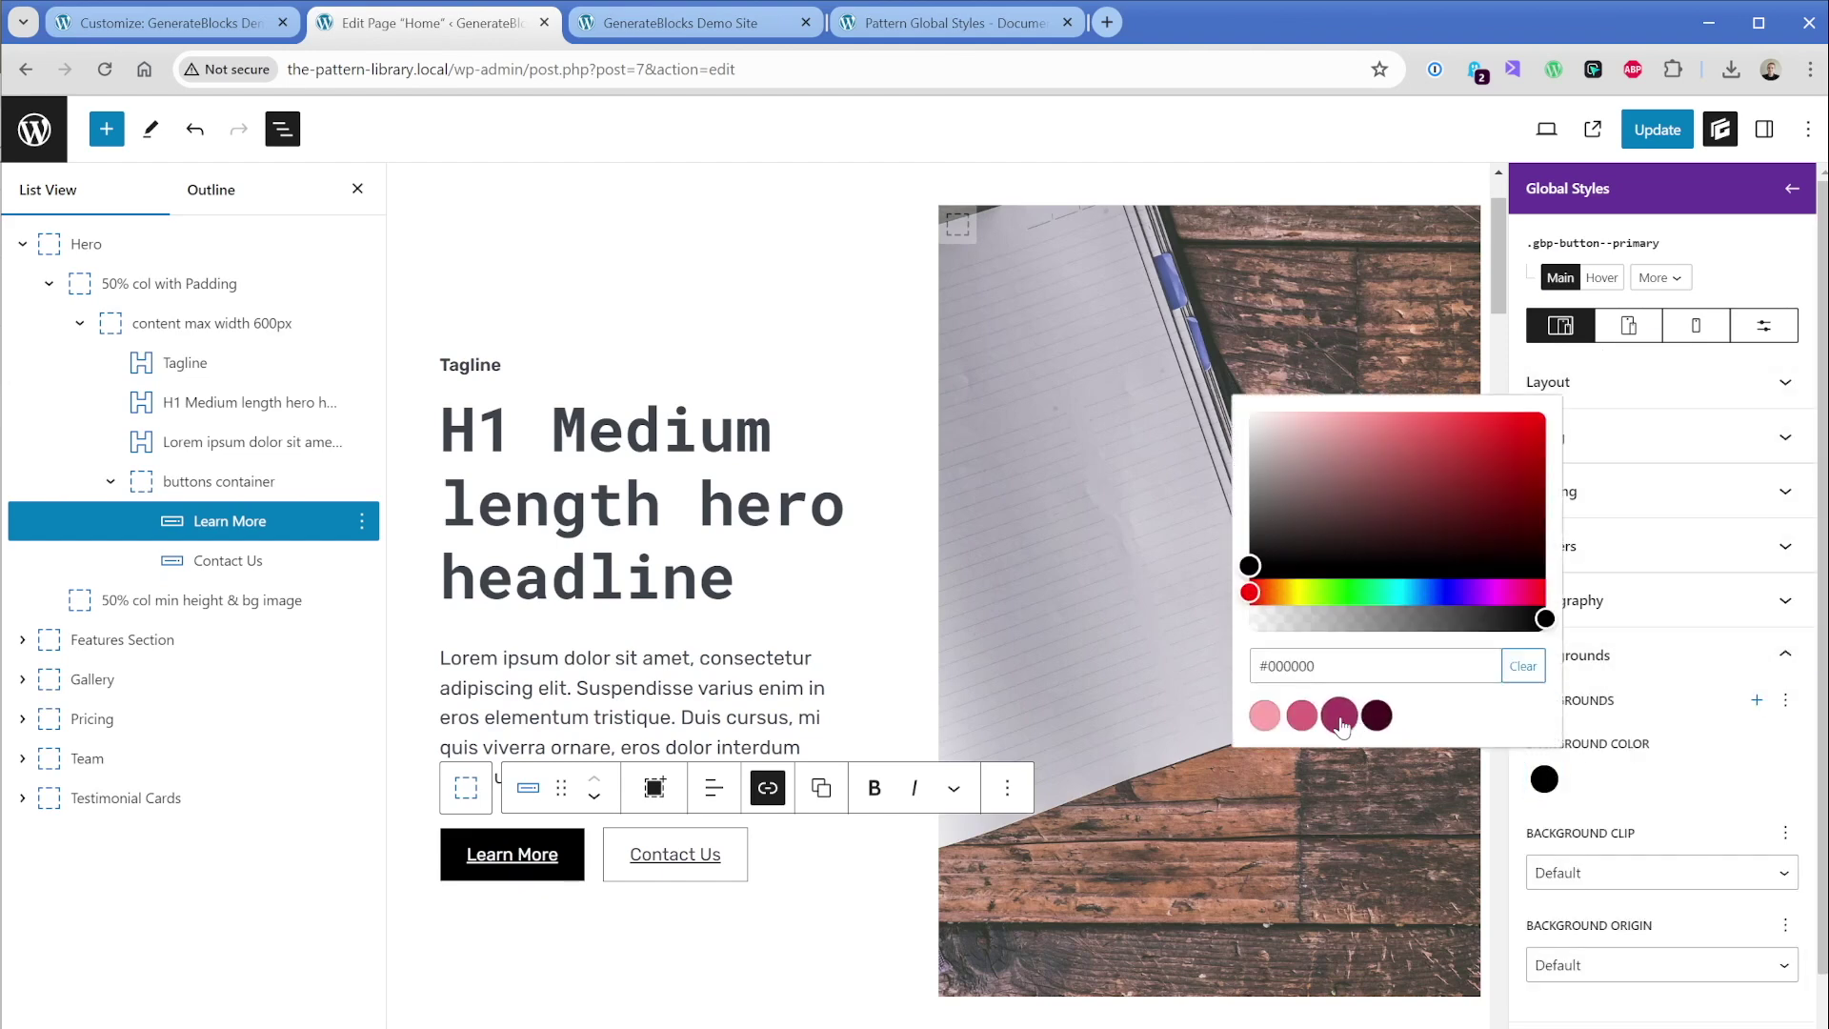
{"action": "left_click", "coordinate": [1339, 716]}
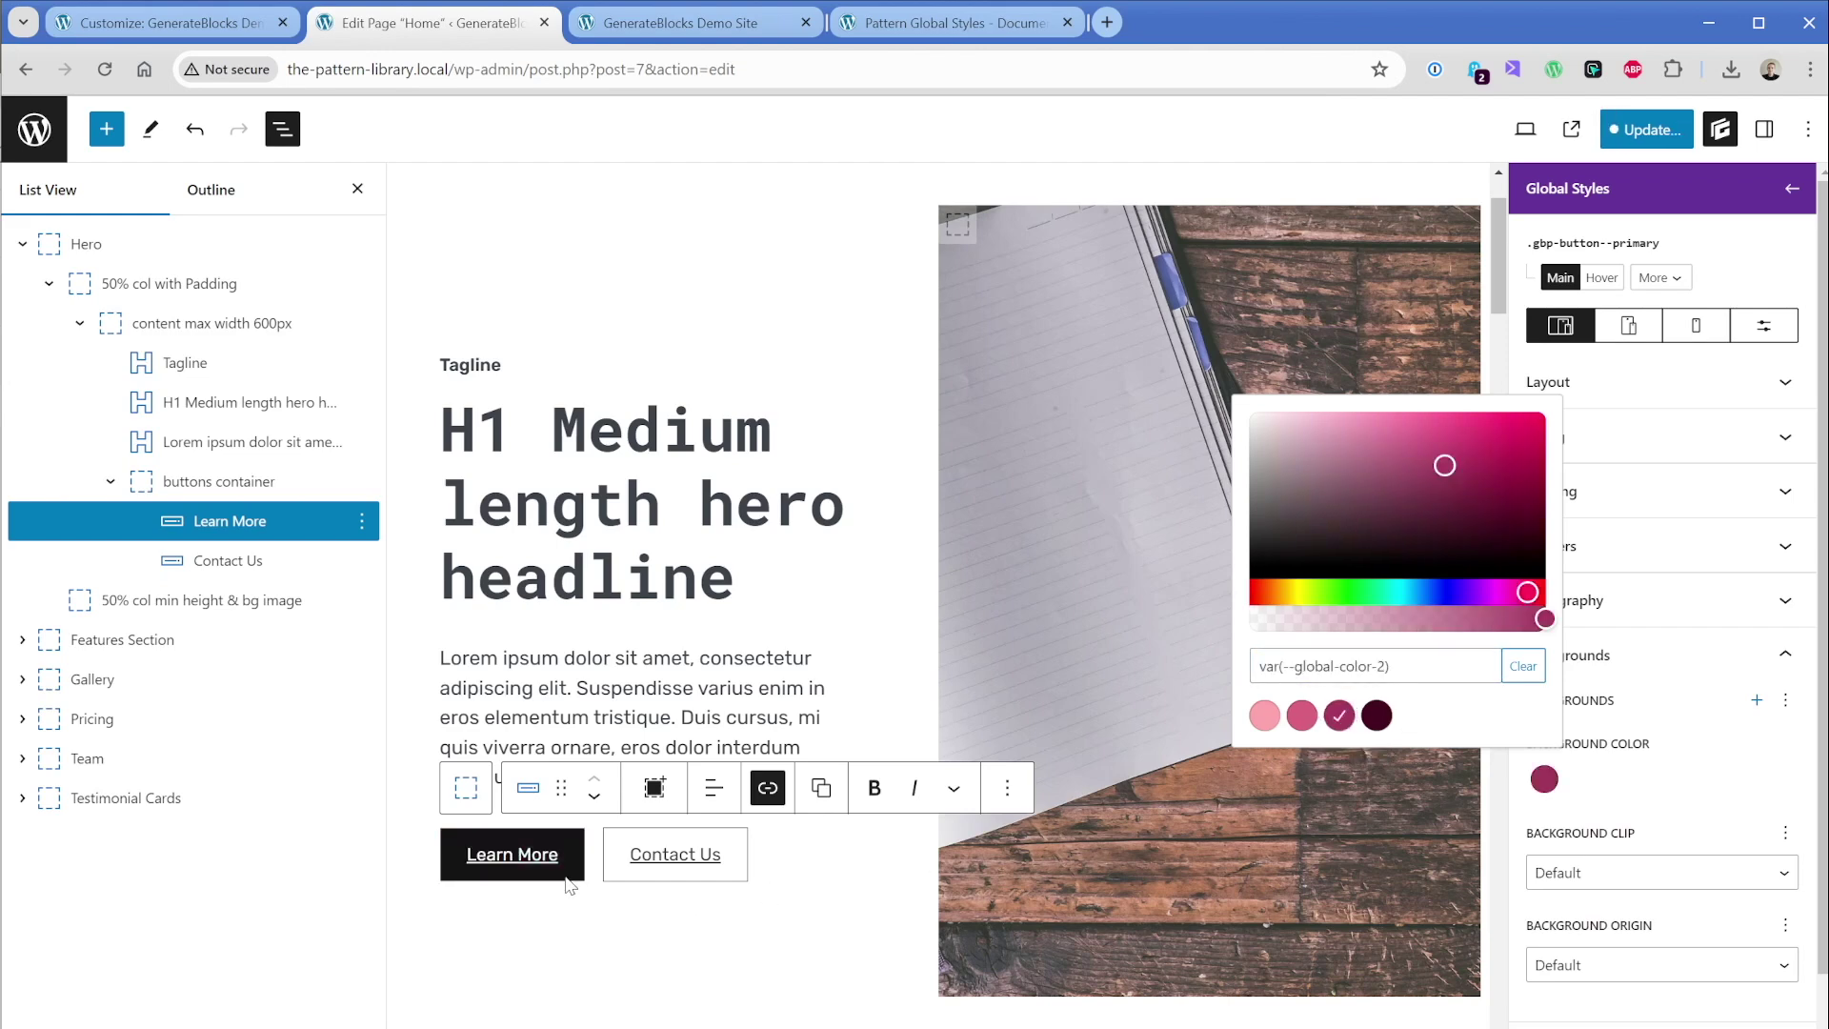
Select the hero H1 headline and open its .gbp-section__headline global style
{"action": "scroll", "coordinate": [570, 885], "scroll_direction": "down", "scroll_amount": 10}
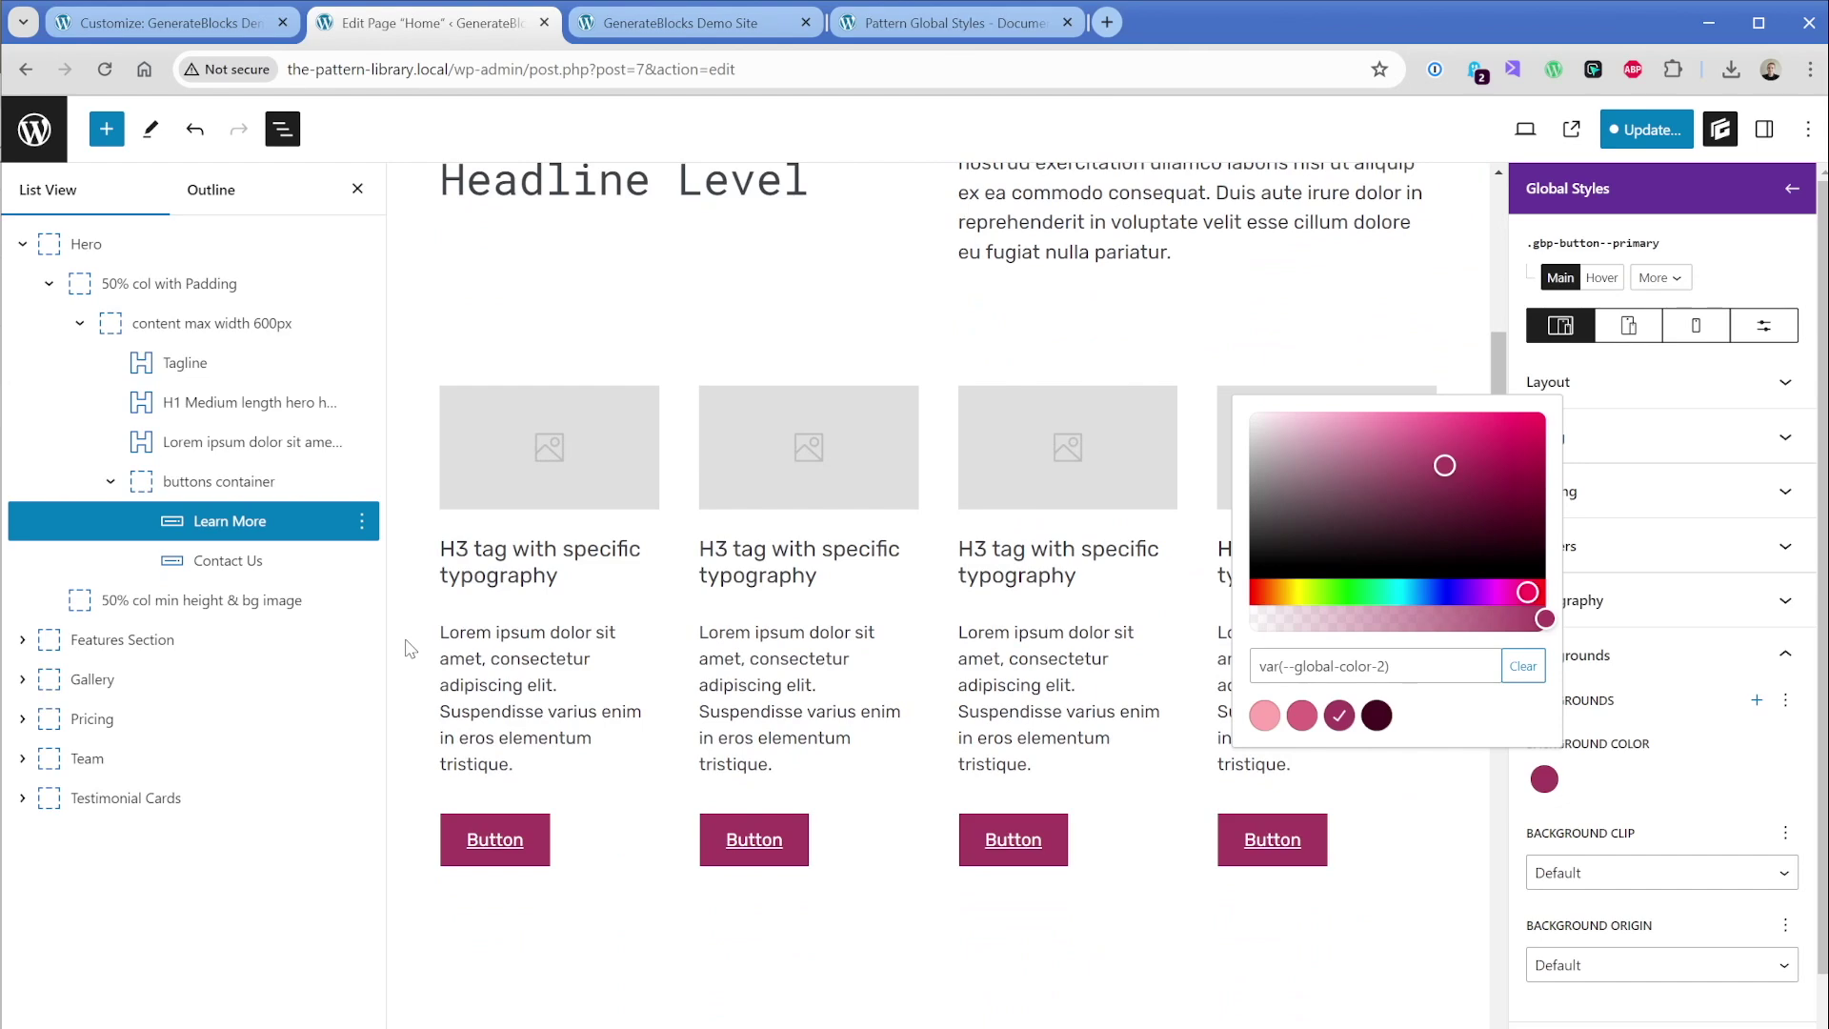
{"action": "scroll", "coordinate": [410, 649], "scroll_direction": "down", "scroll_amount": 12}
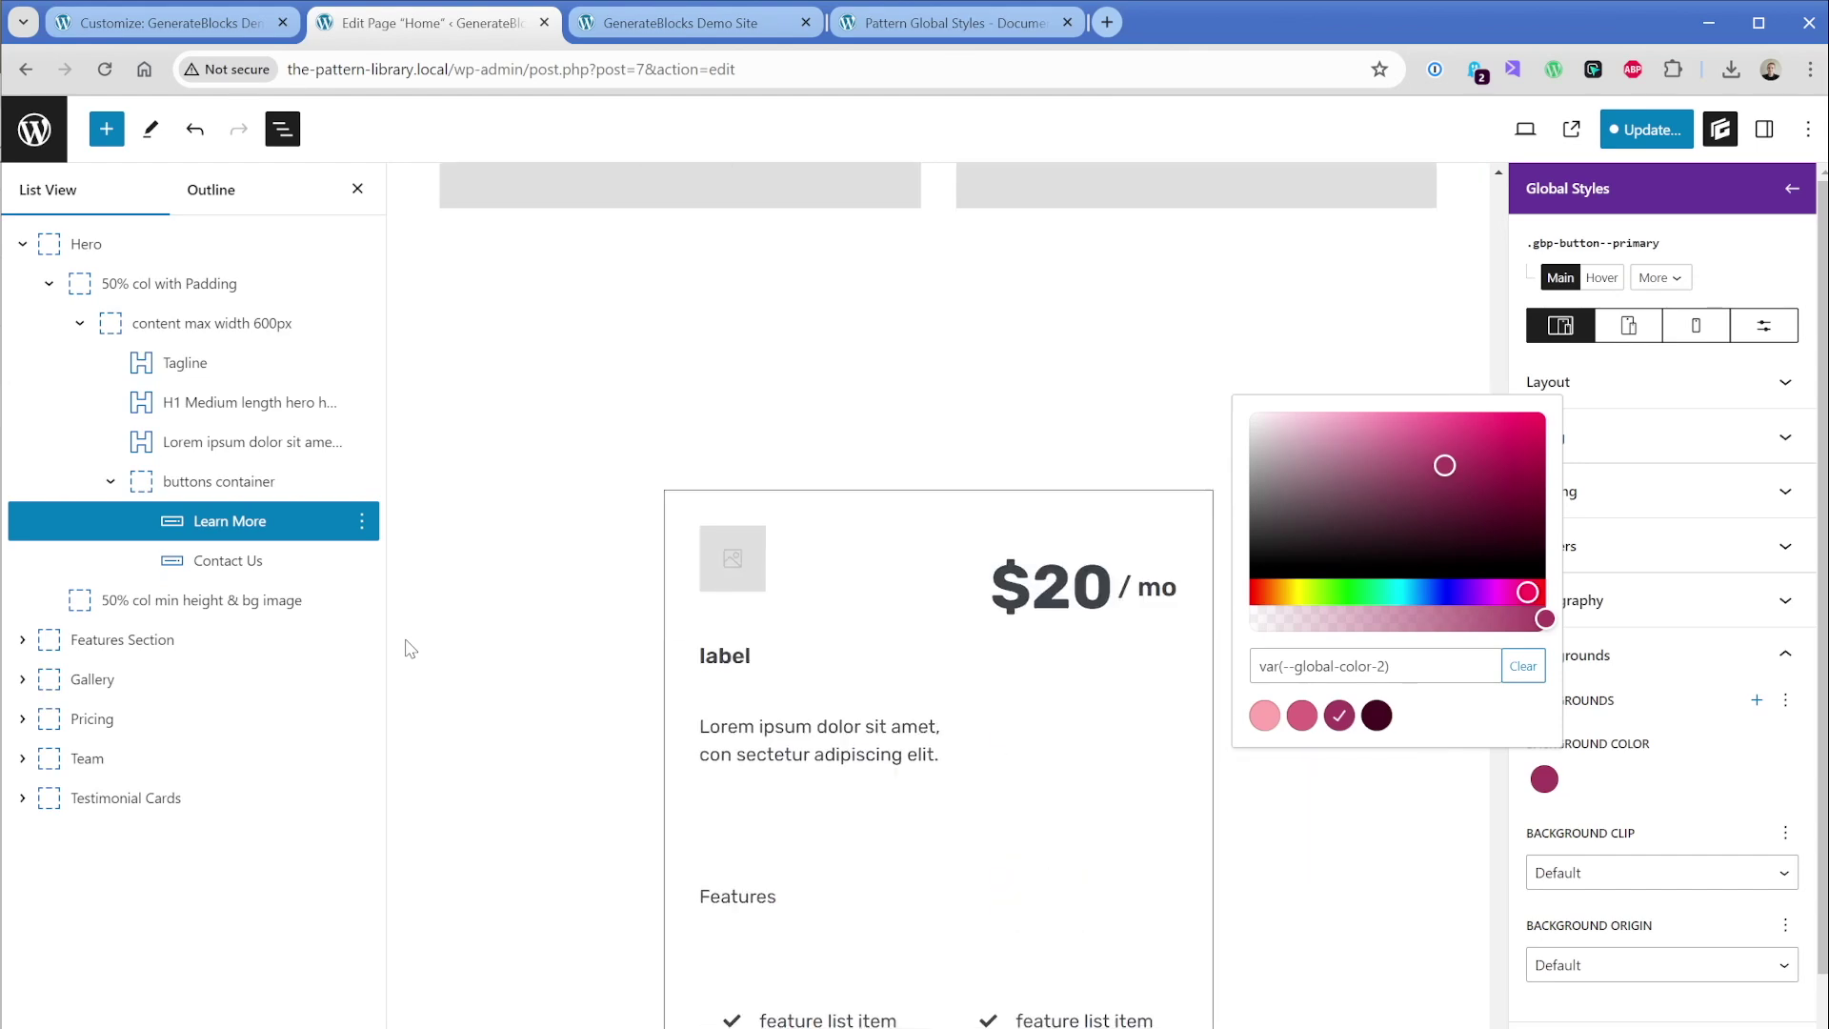
{"action": "scroll", "coordinate": [408, 645], "scroll_direction": "up", "scroll_amount": 2}
{"action": "scroll", "coordinate": [461, 718], "scroll_direction": "down", "scroll_amount": 6}
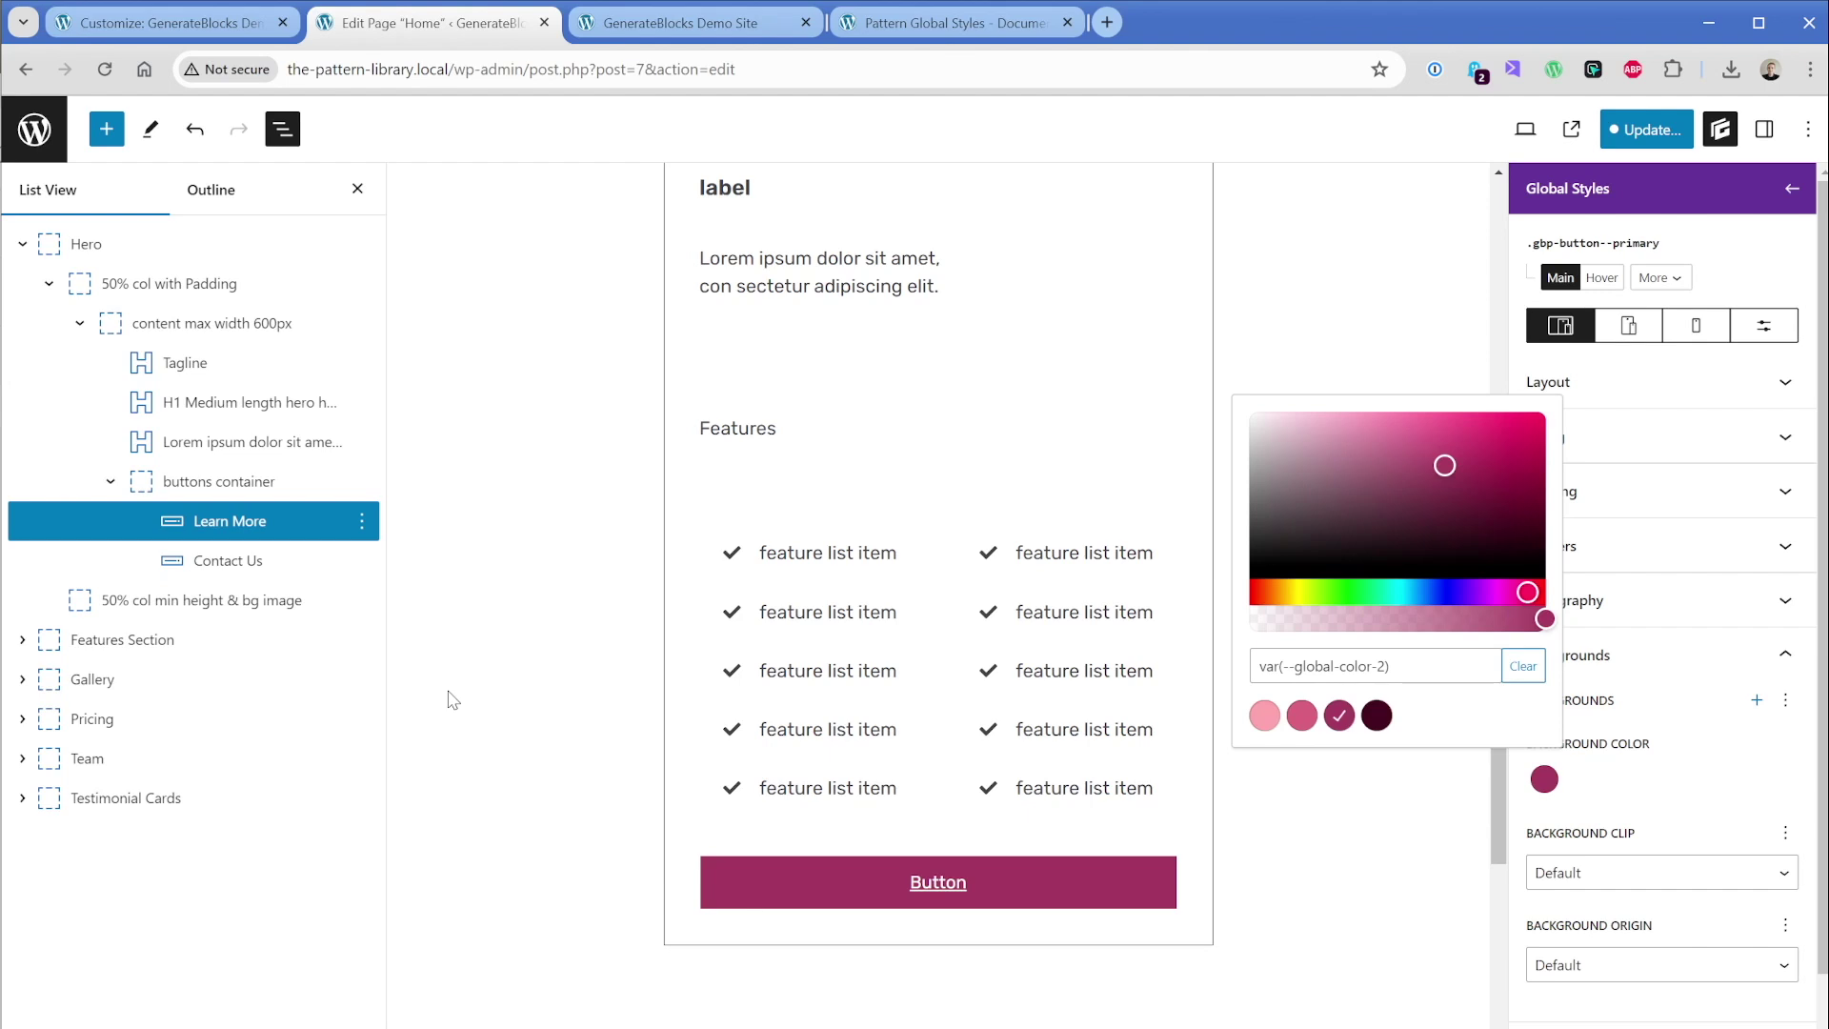
{"action": "scroll", "coordinate": [452, 700], "scroll_direction": "down", "scroll_amount": 2}
{"action": "scroll", "coordinate": [451, 700], "scroll_direction": "up", "scroll_amount": 12}
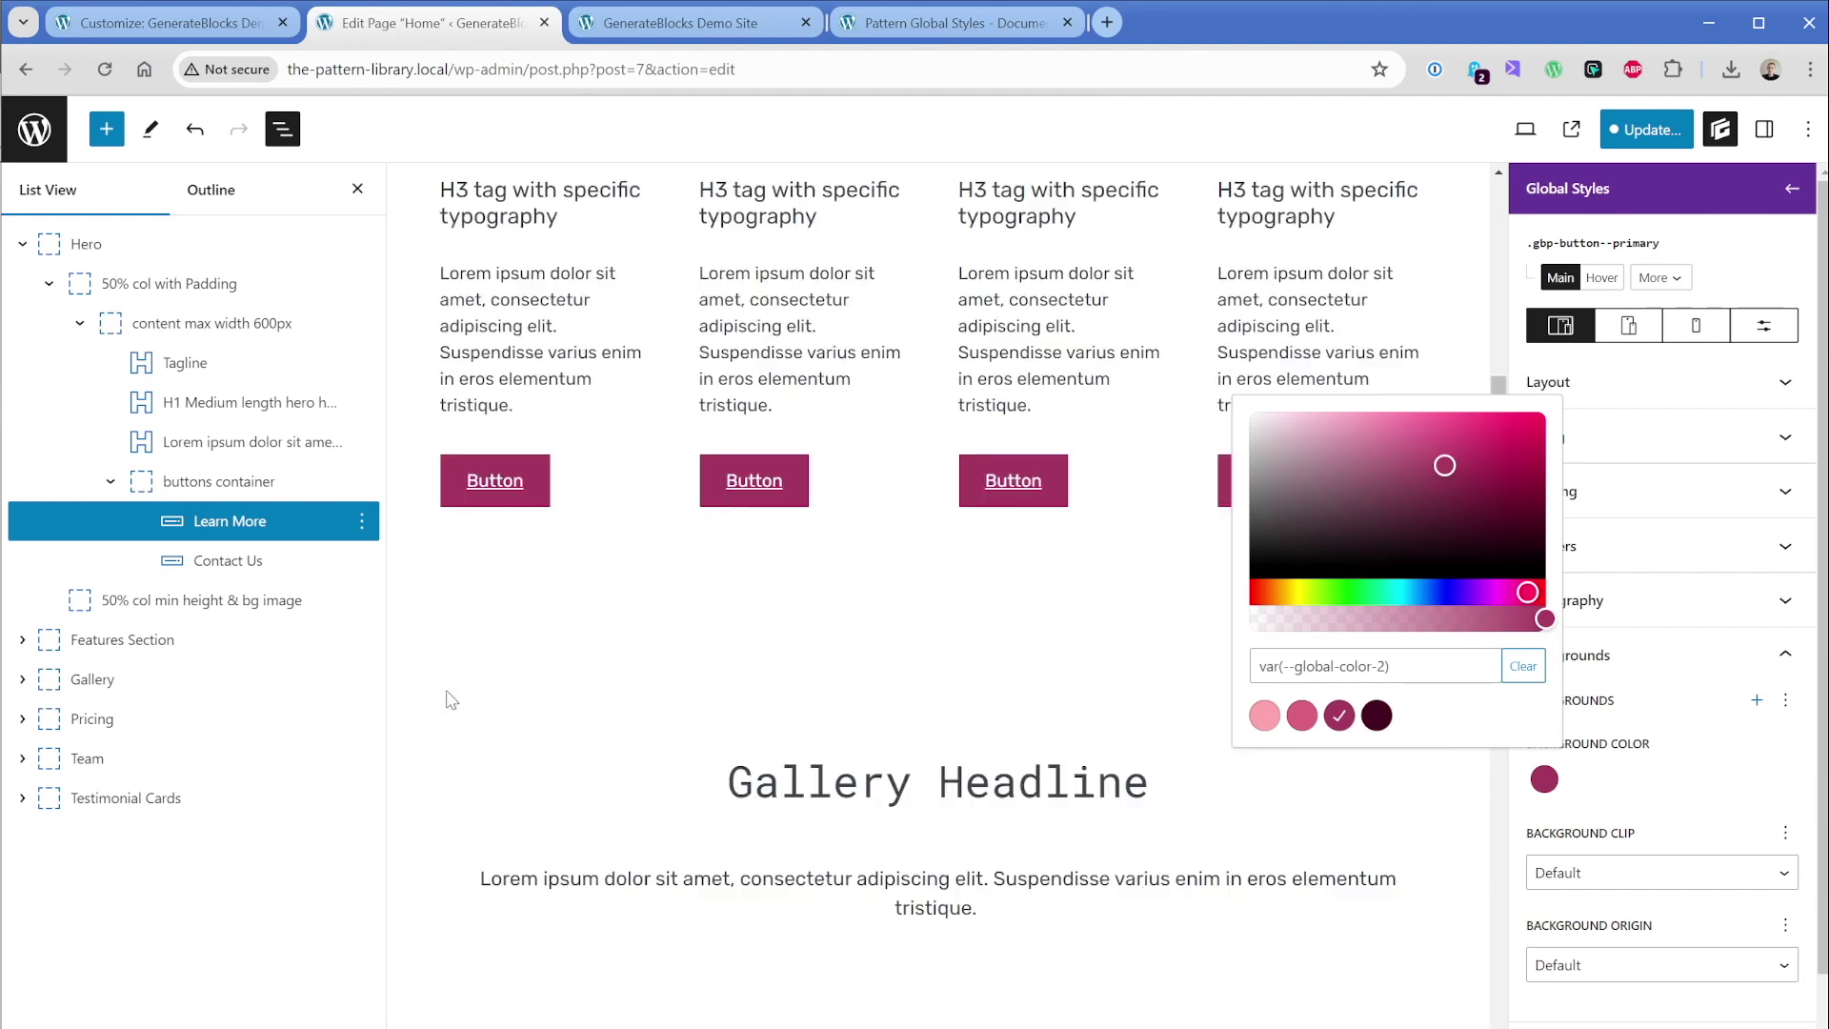
{"action": "scroll", "coordinate": [452, 700], "scroll_direction": "up", "scroll_amount": 10}
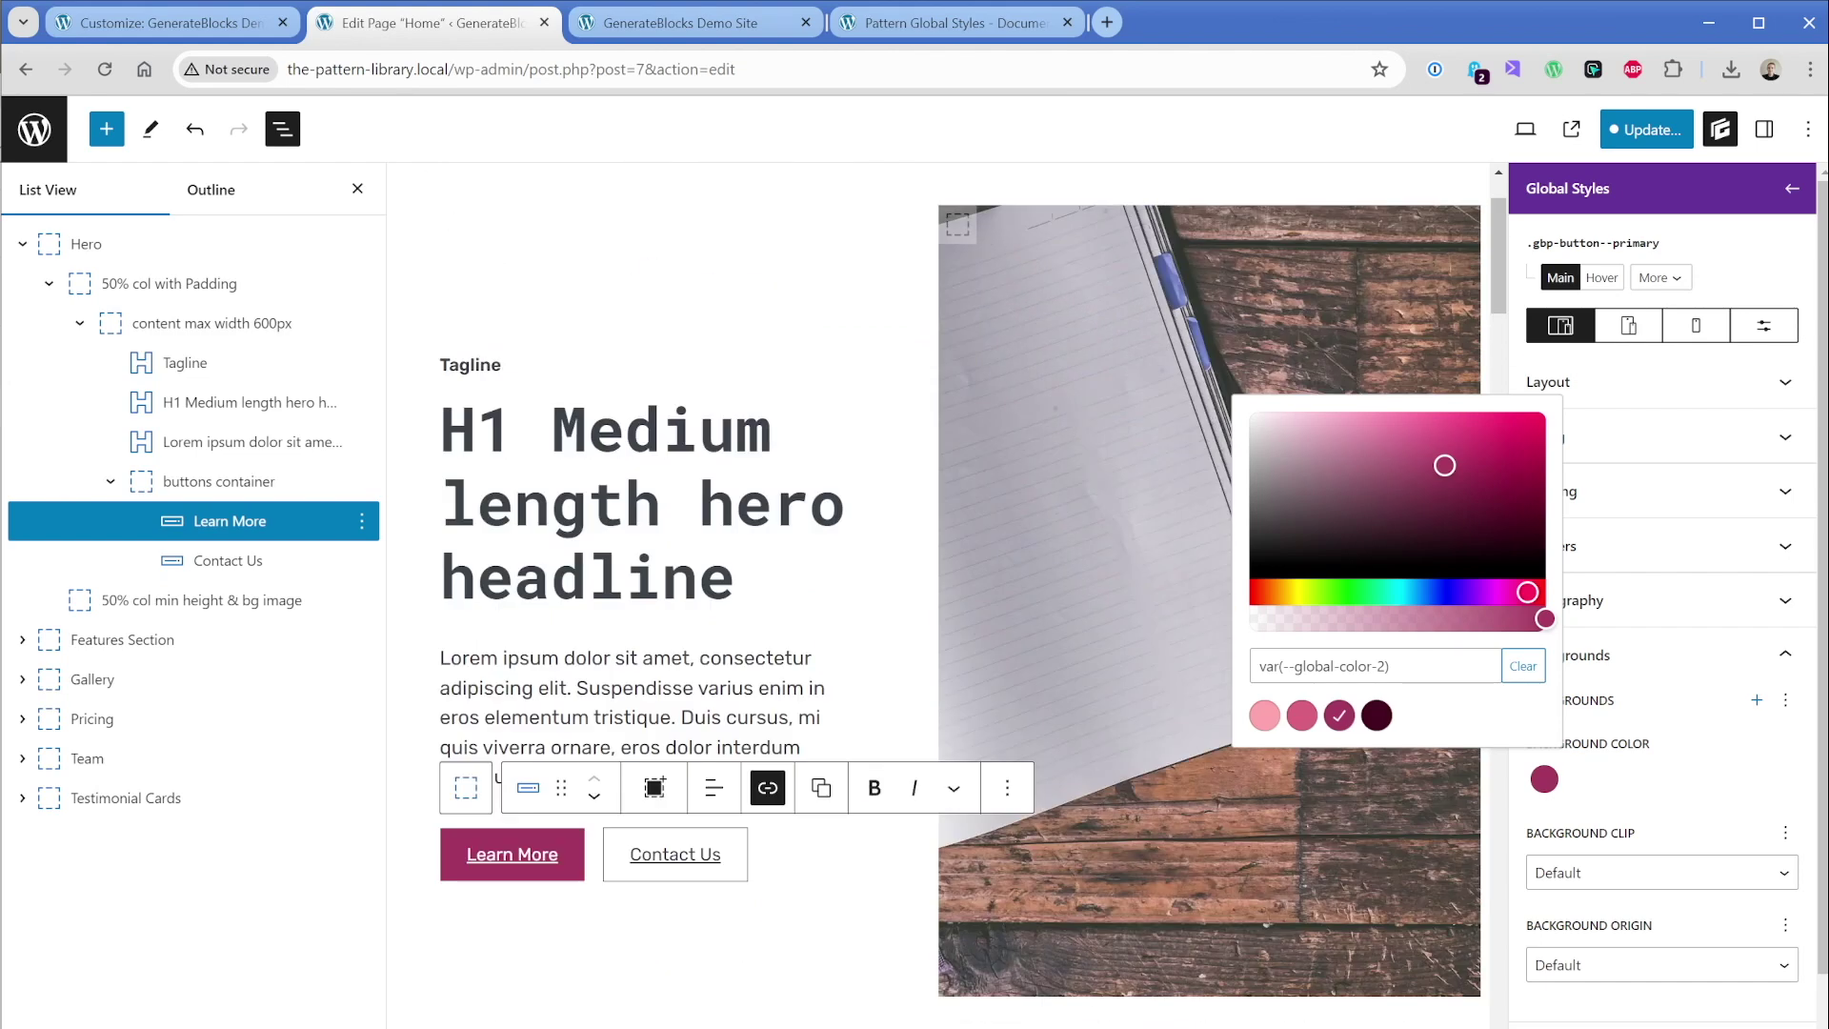
{"action": "left_click", "coordinate": [551, 505]}
{"action": "left_click", "coordinate": [1610, 344]}
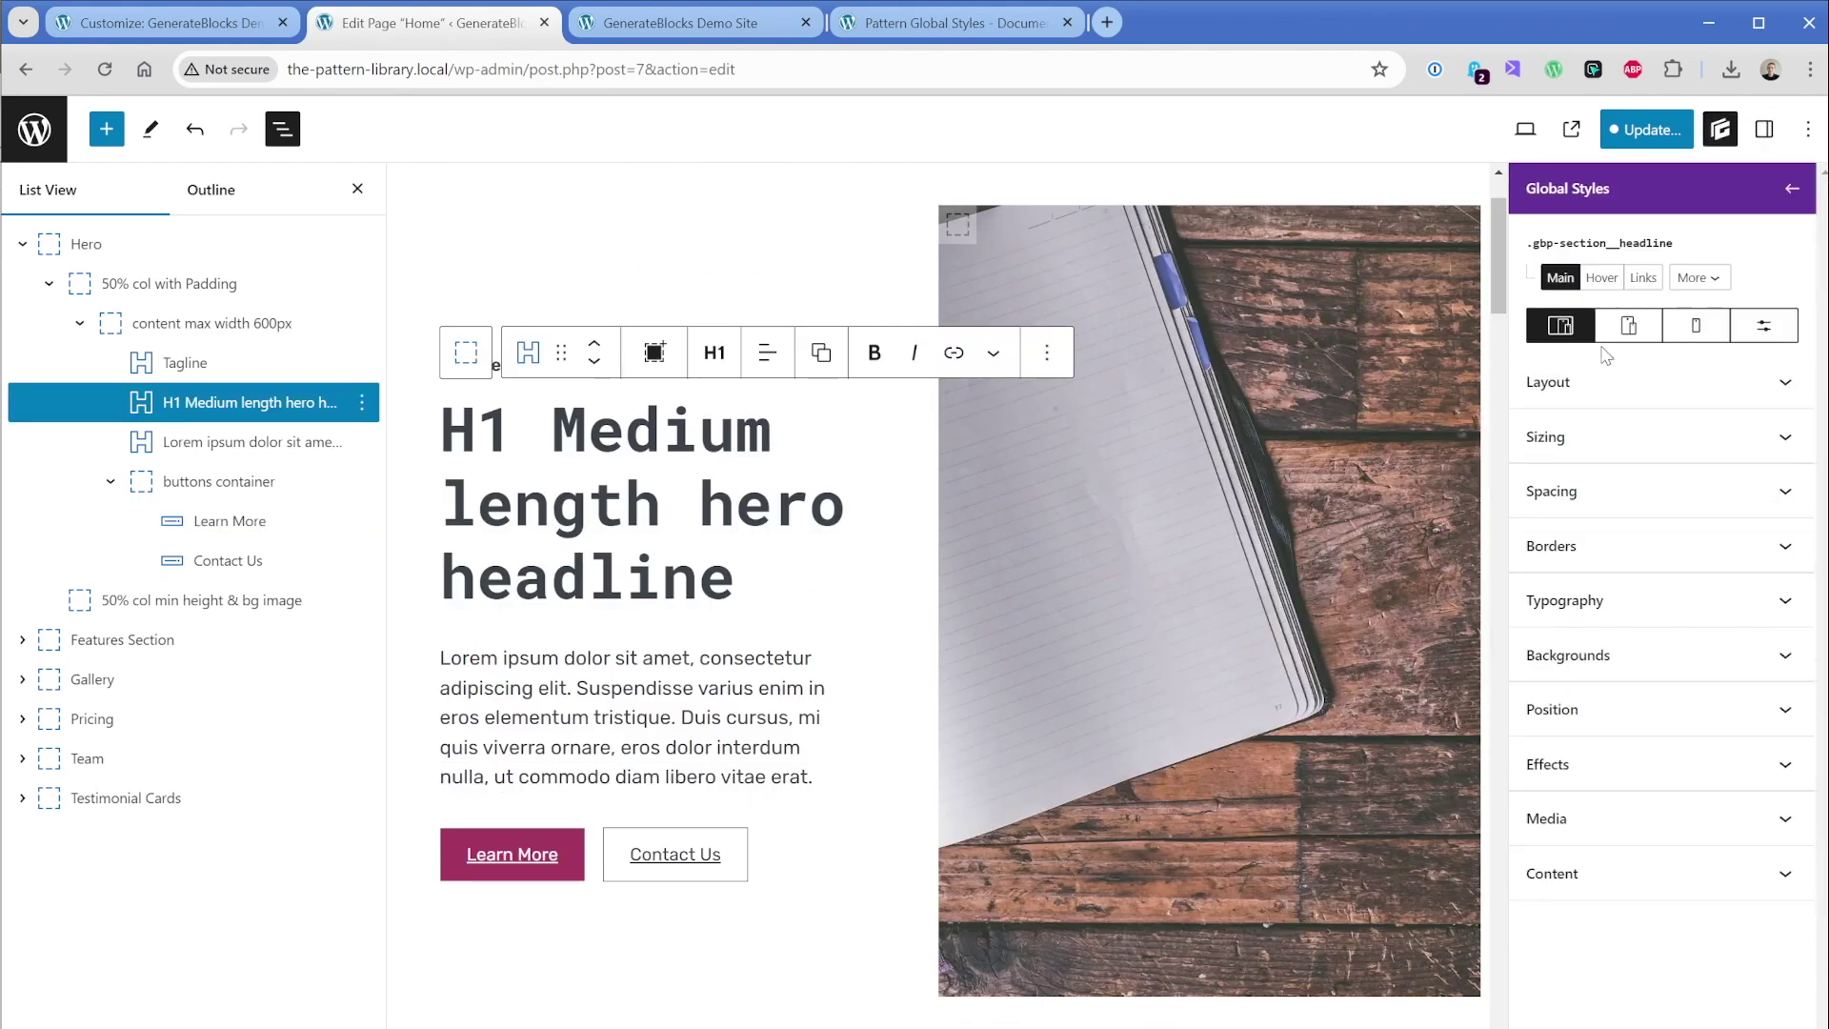
Set the .gbp-section__headline typography text colour to magenta global-color-2
{"action": "left_click", "coordinate": [1608, 602]}
{"action": "scroll", "coordinate": [1615, 603], "scroll_direction": "down", "scroll_amount": 1}
{"action": "left_click", "coordinate": [1544, 363]}
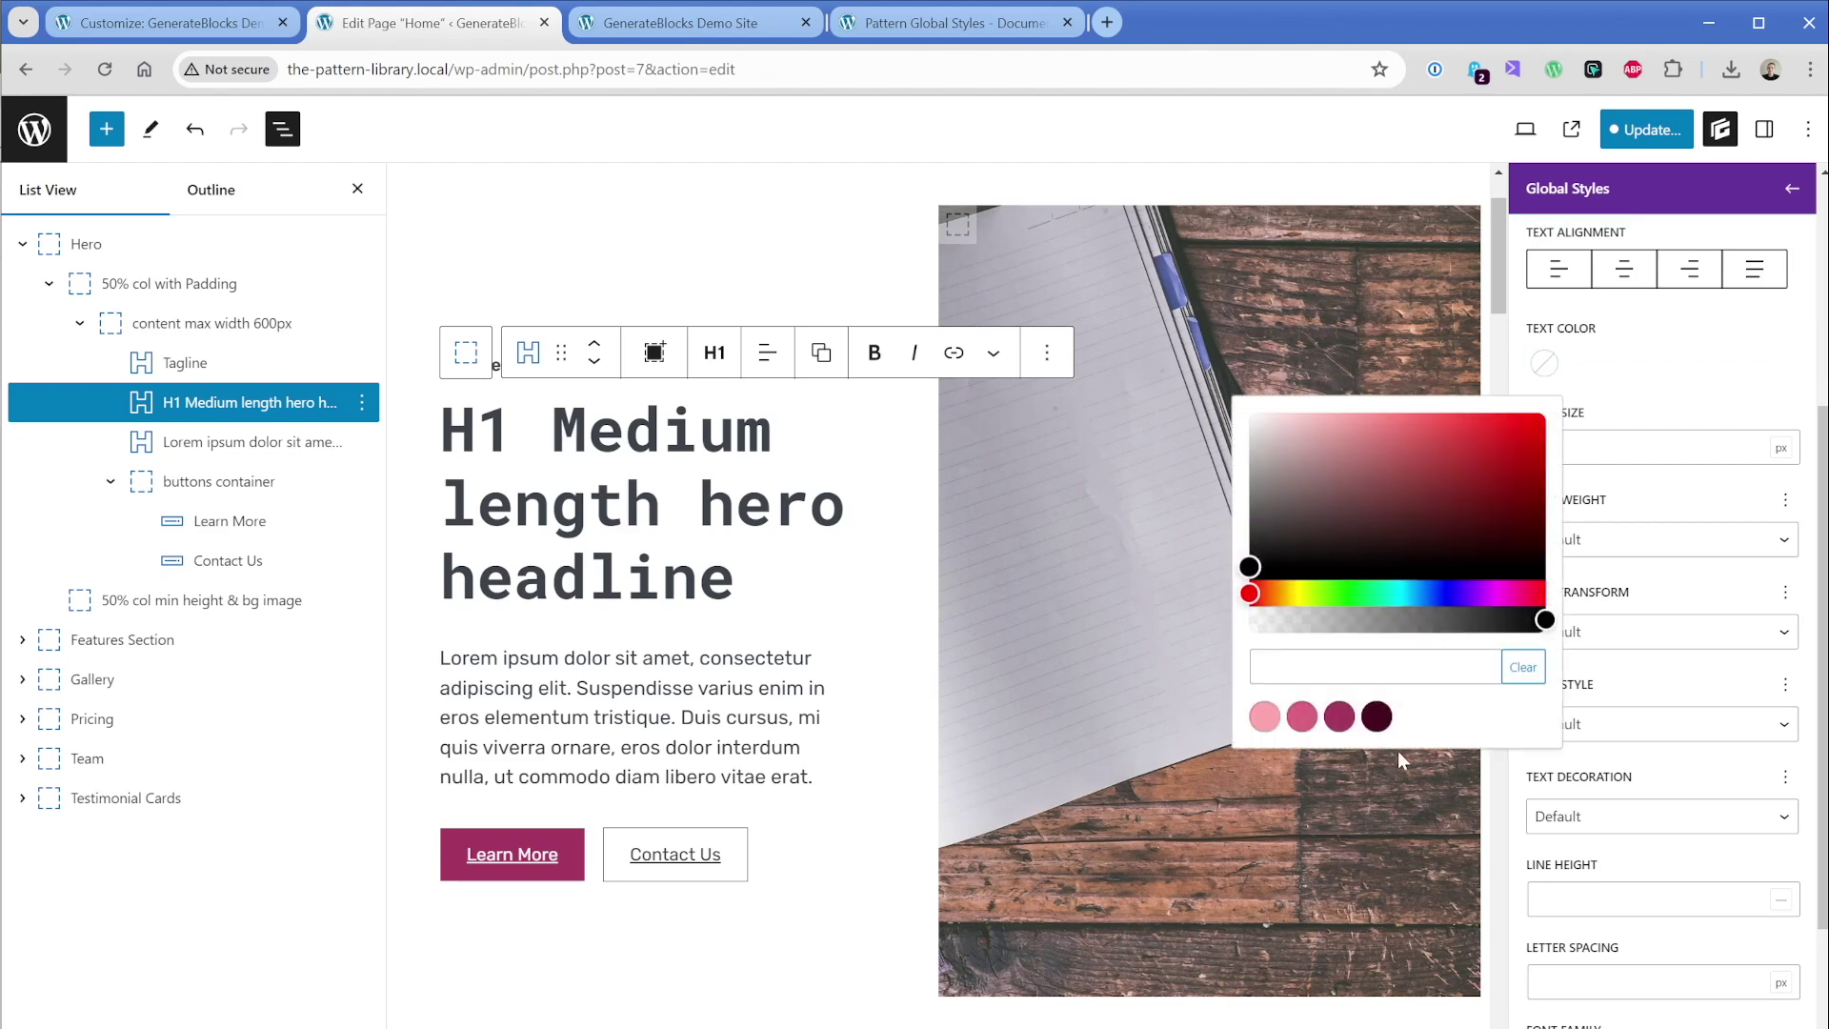
{"action": "left_click", "coordinate": [1377, 720]}
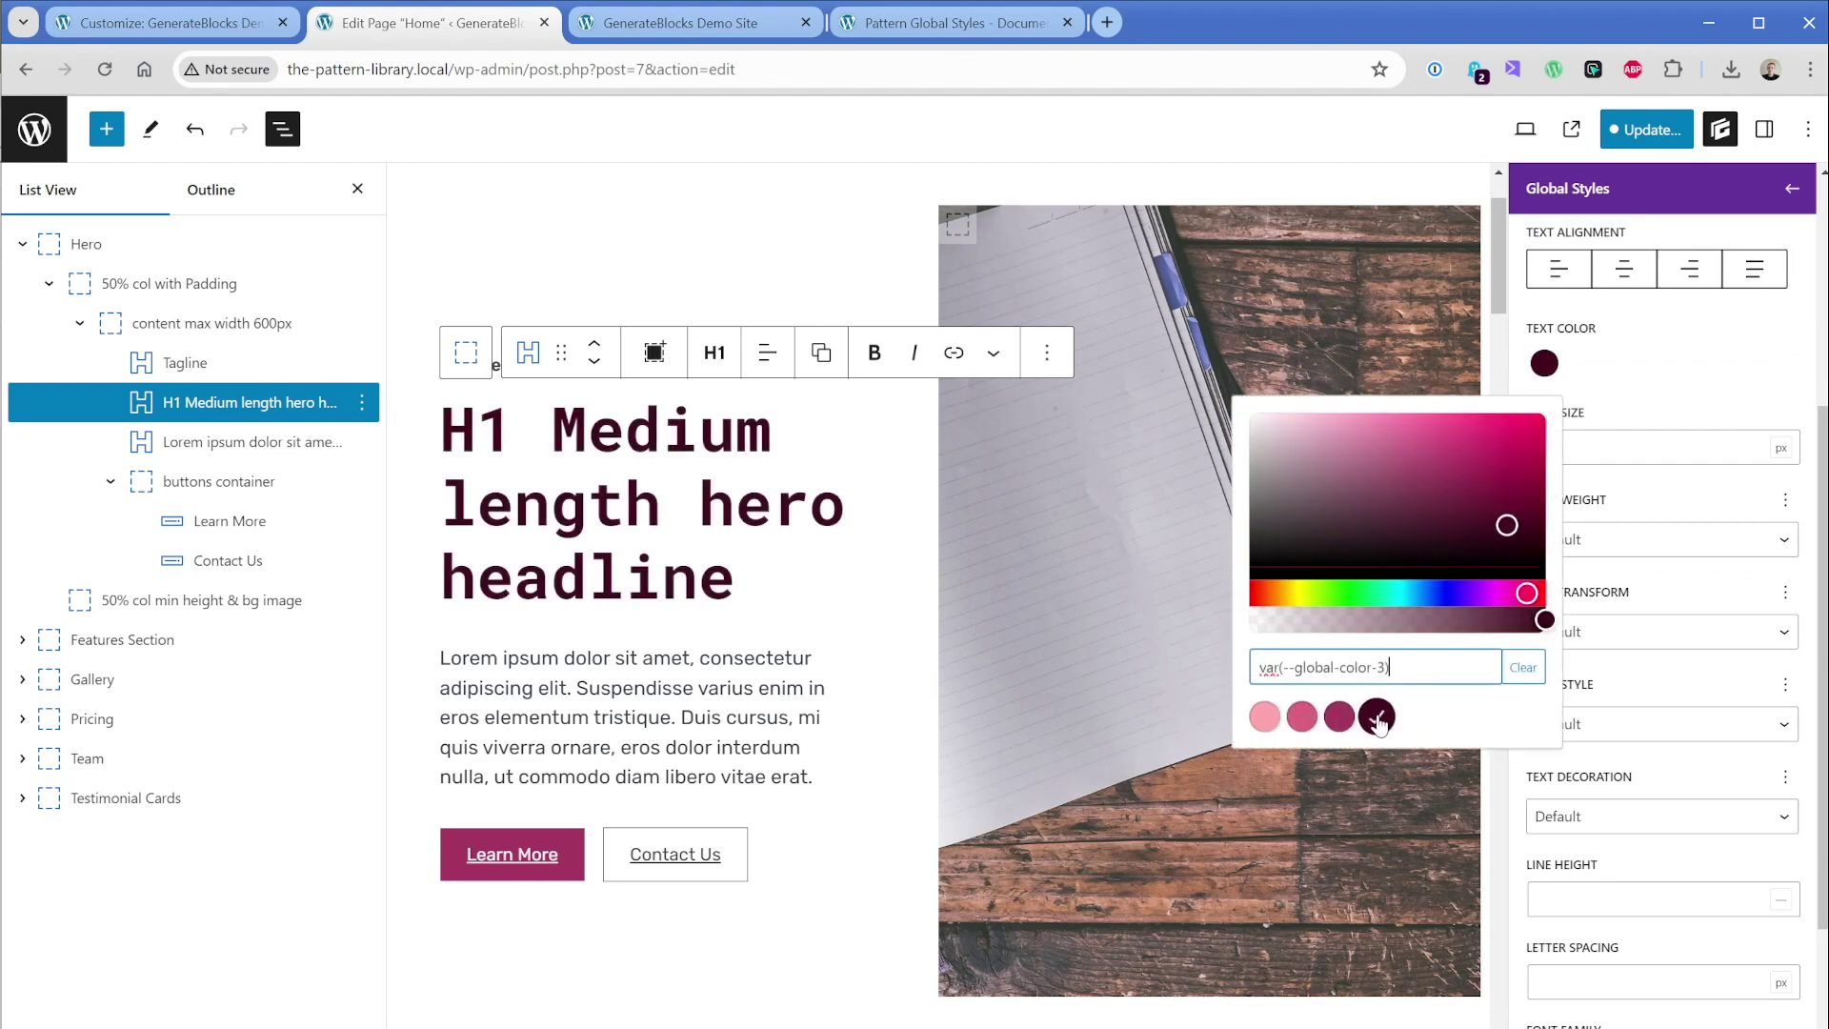
{"action": "left_click", "coordinate": [1339, 718]}
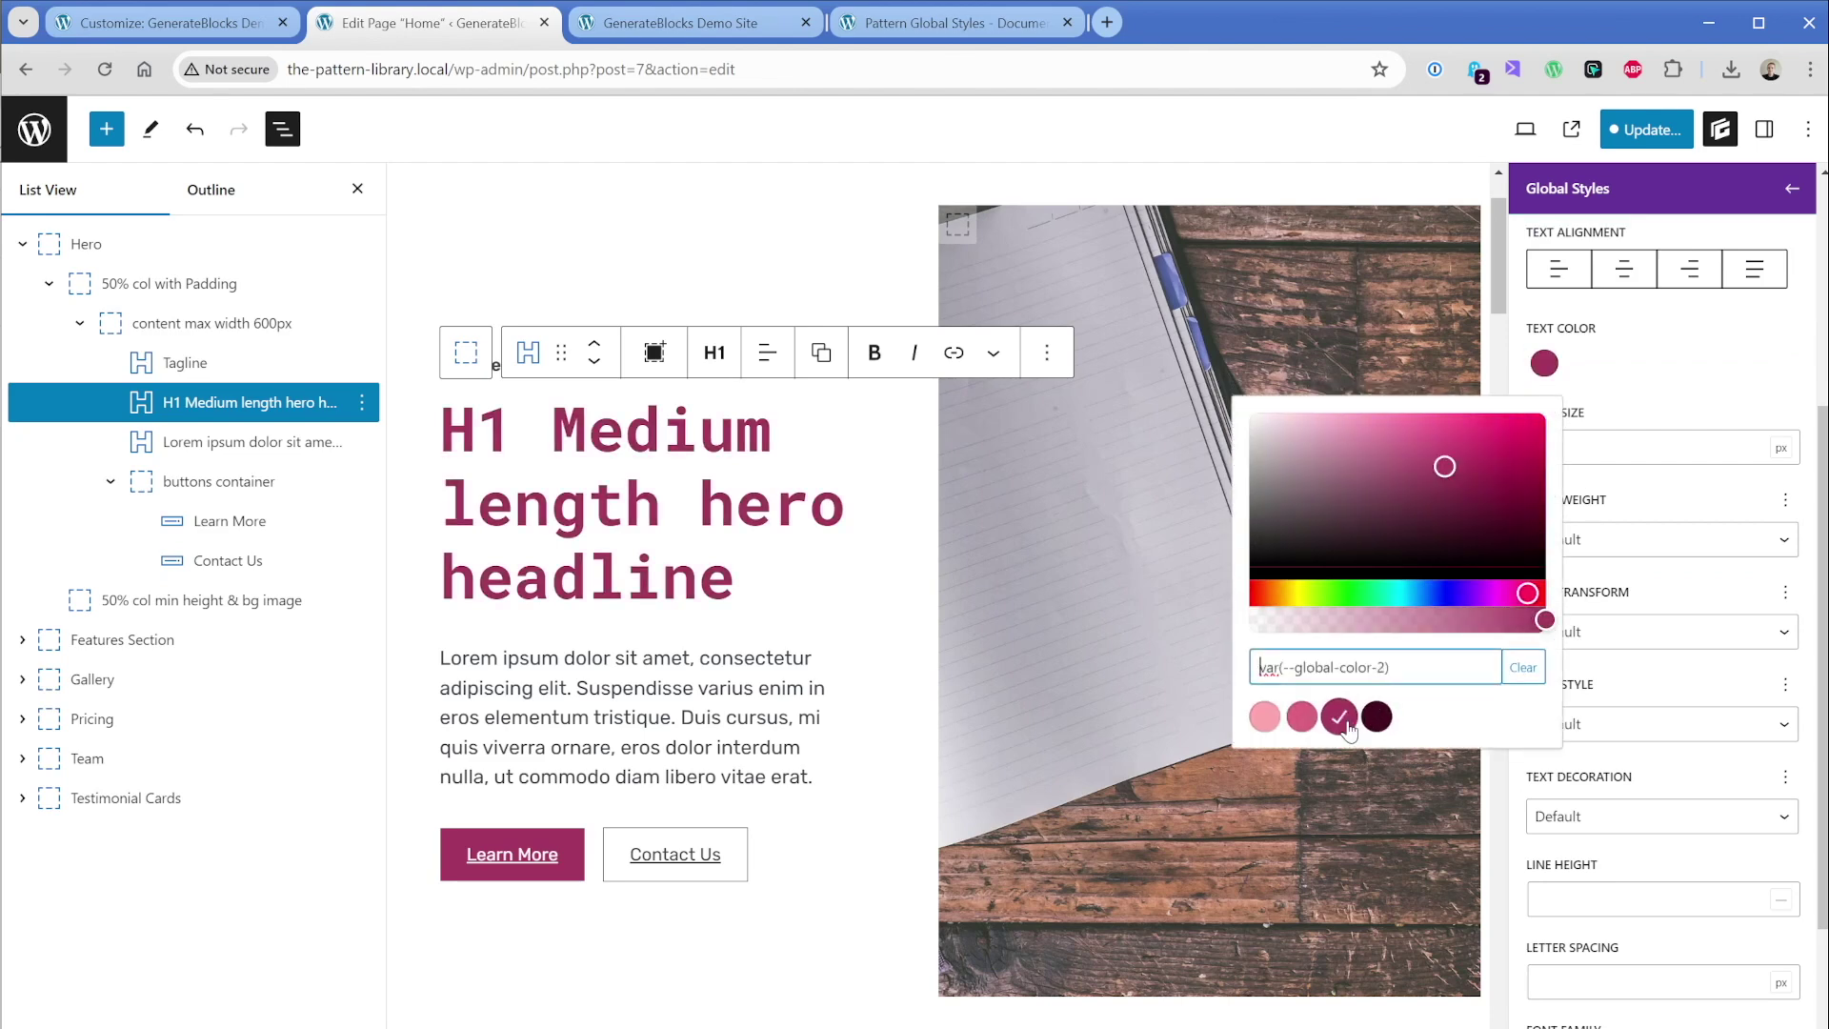
{"action": "left_click", "coordinate": [1634, 364]}
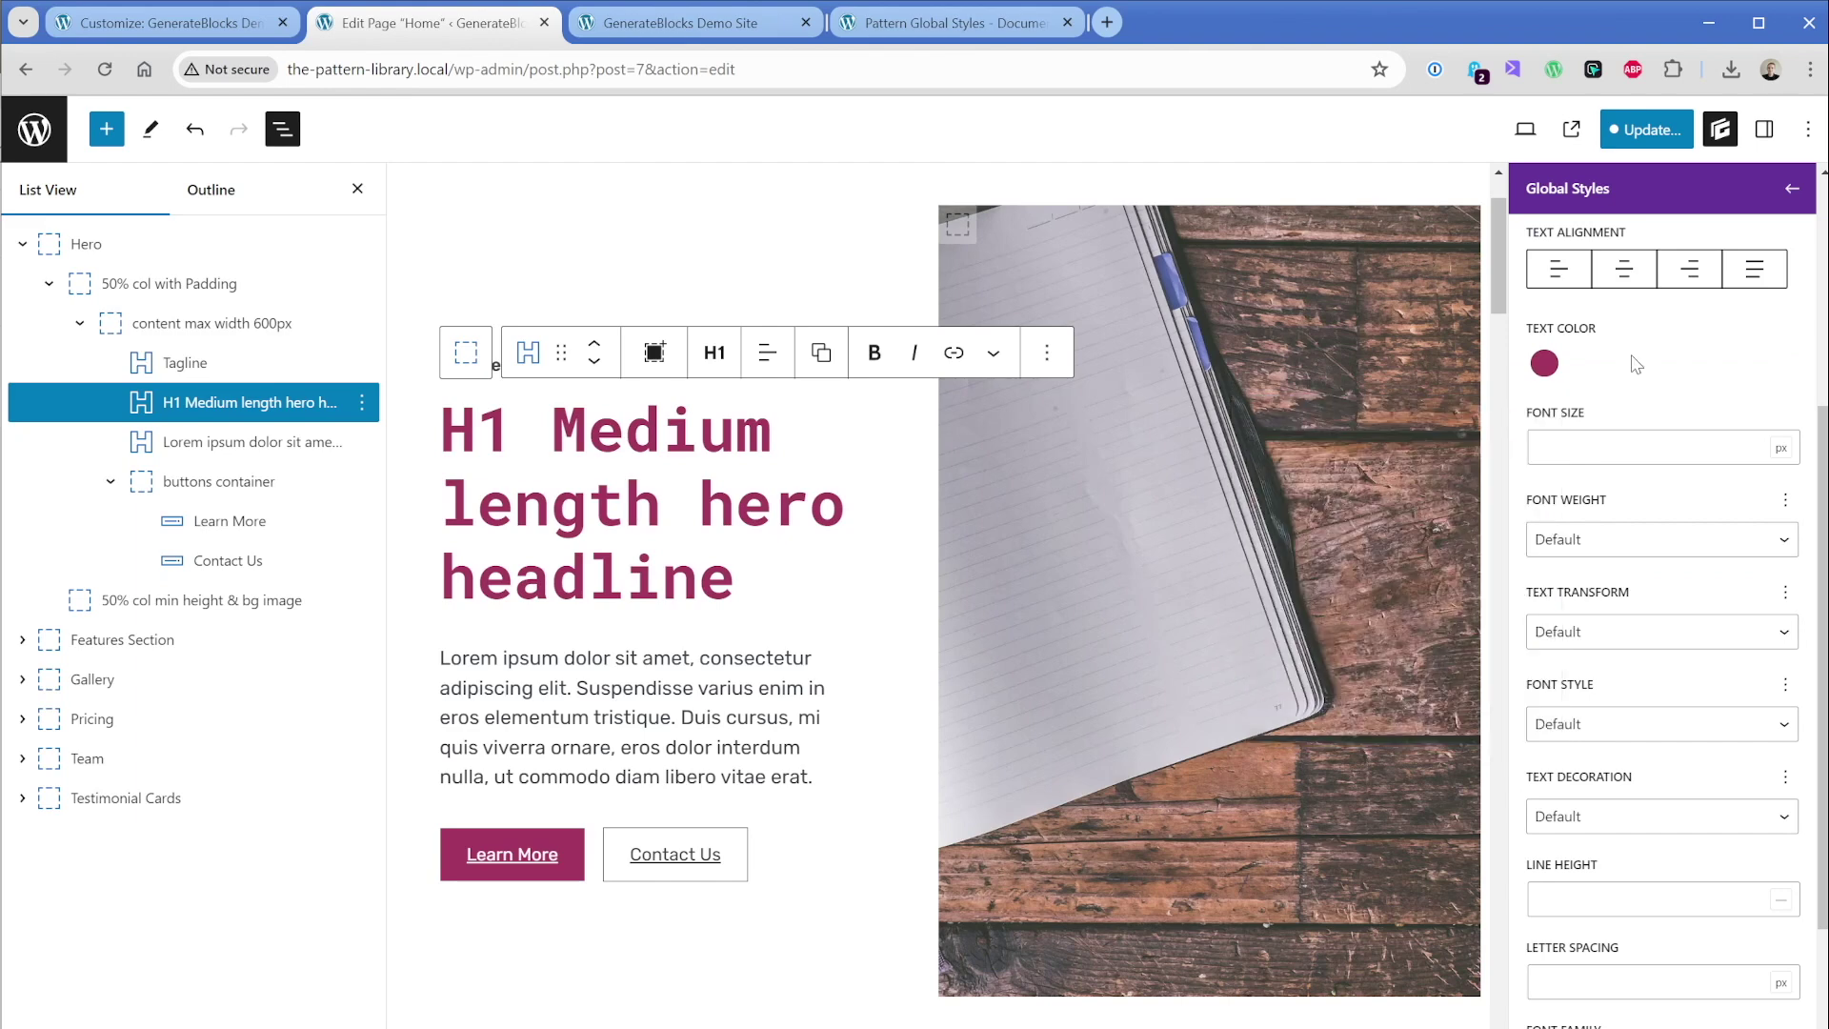
Update the page to save the changes, then return to the GenerateBlocks overview panel
{"action": "left_click", "coordinate": [1635, 131]}
{"action": "left_click", "coordinate": [1610, 138]}
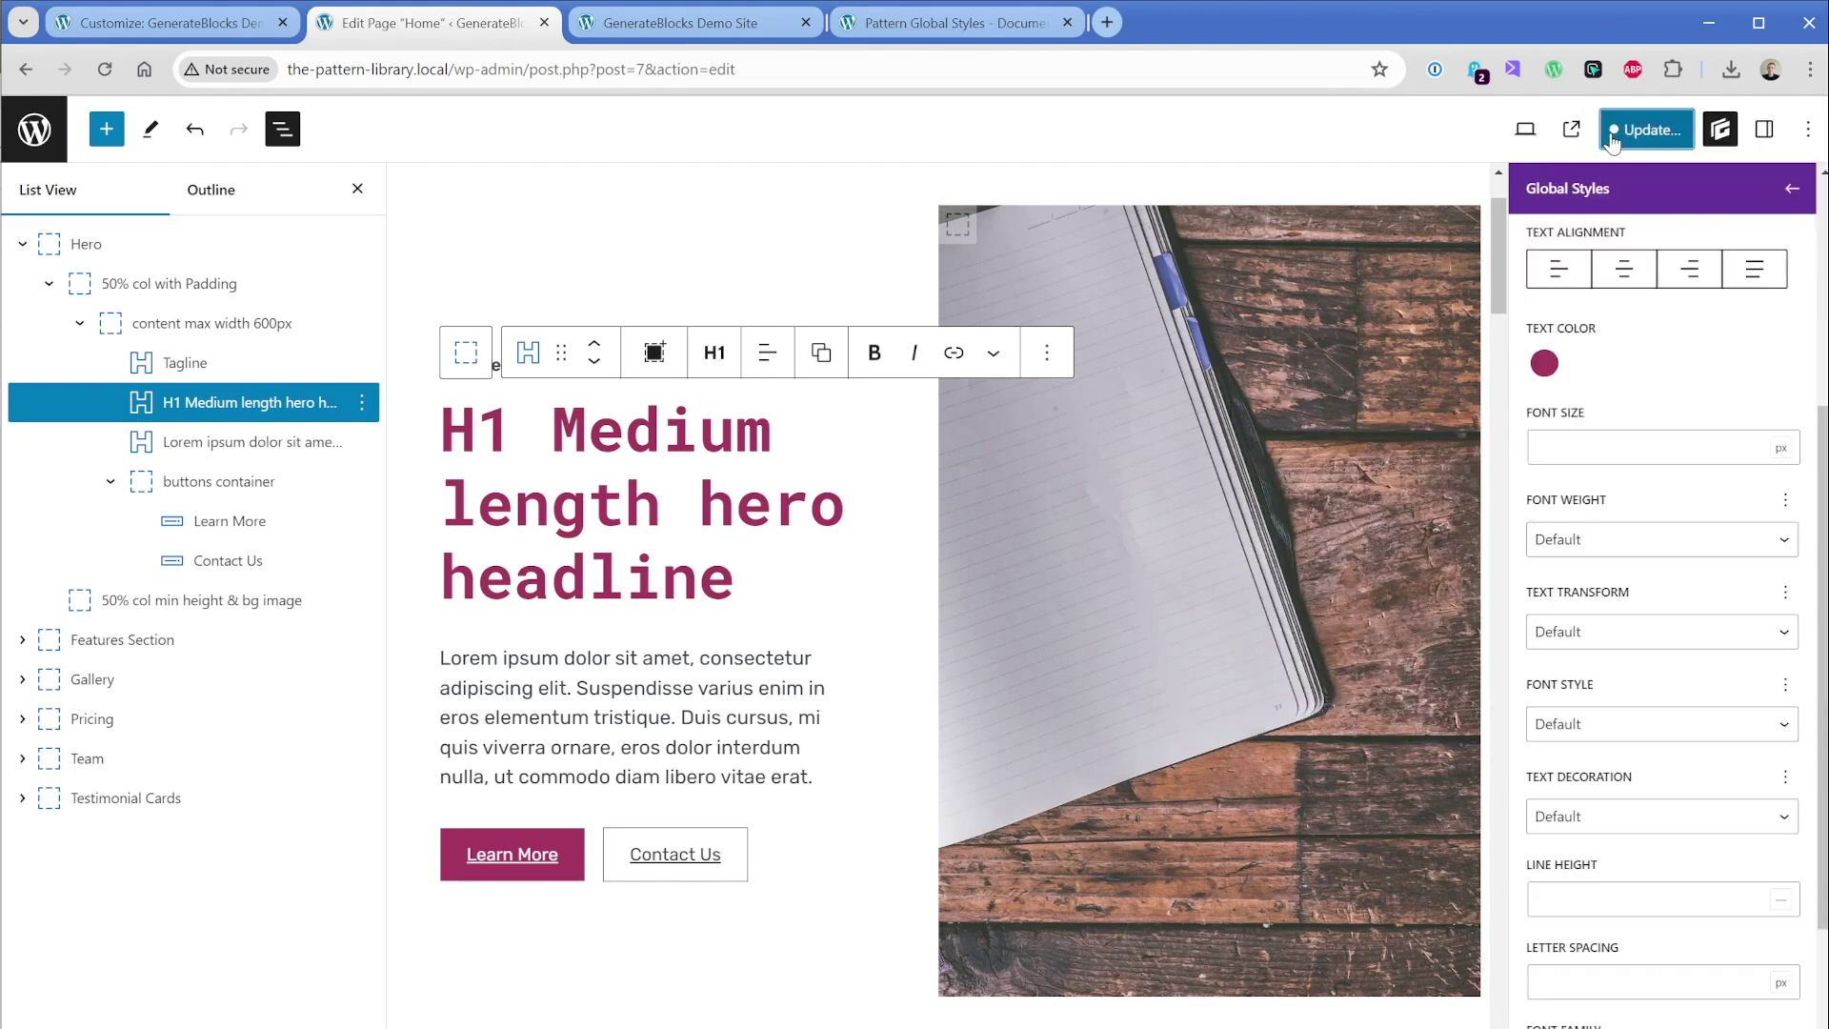
{"action": "left_click", "coordinate": [1721, 141]}
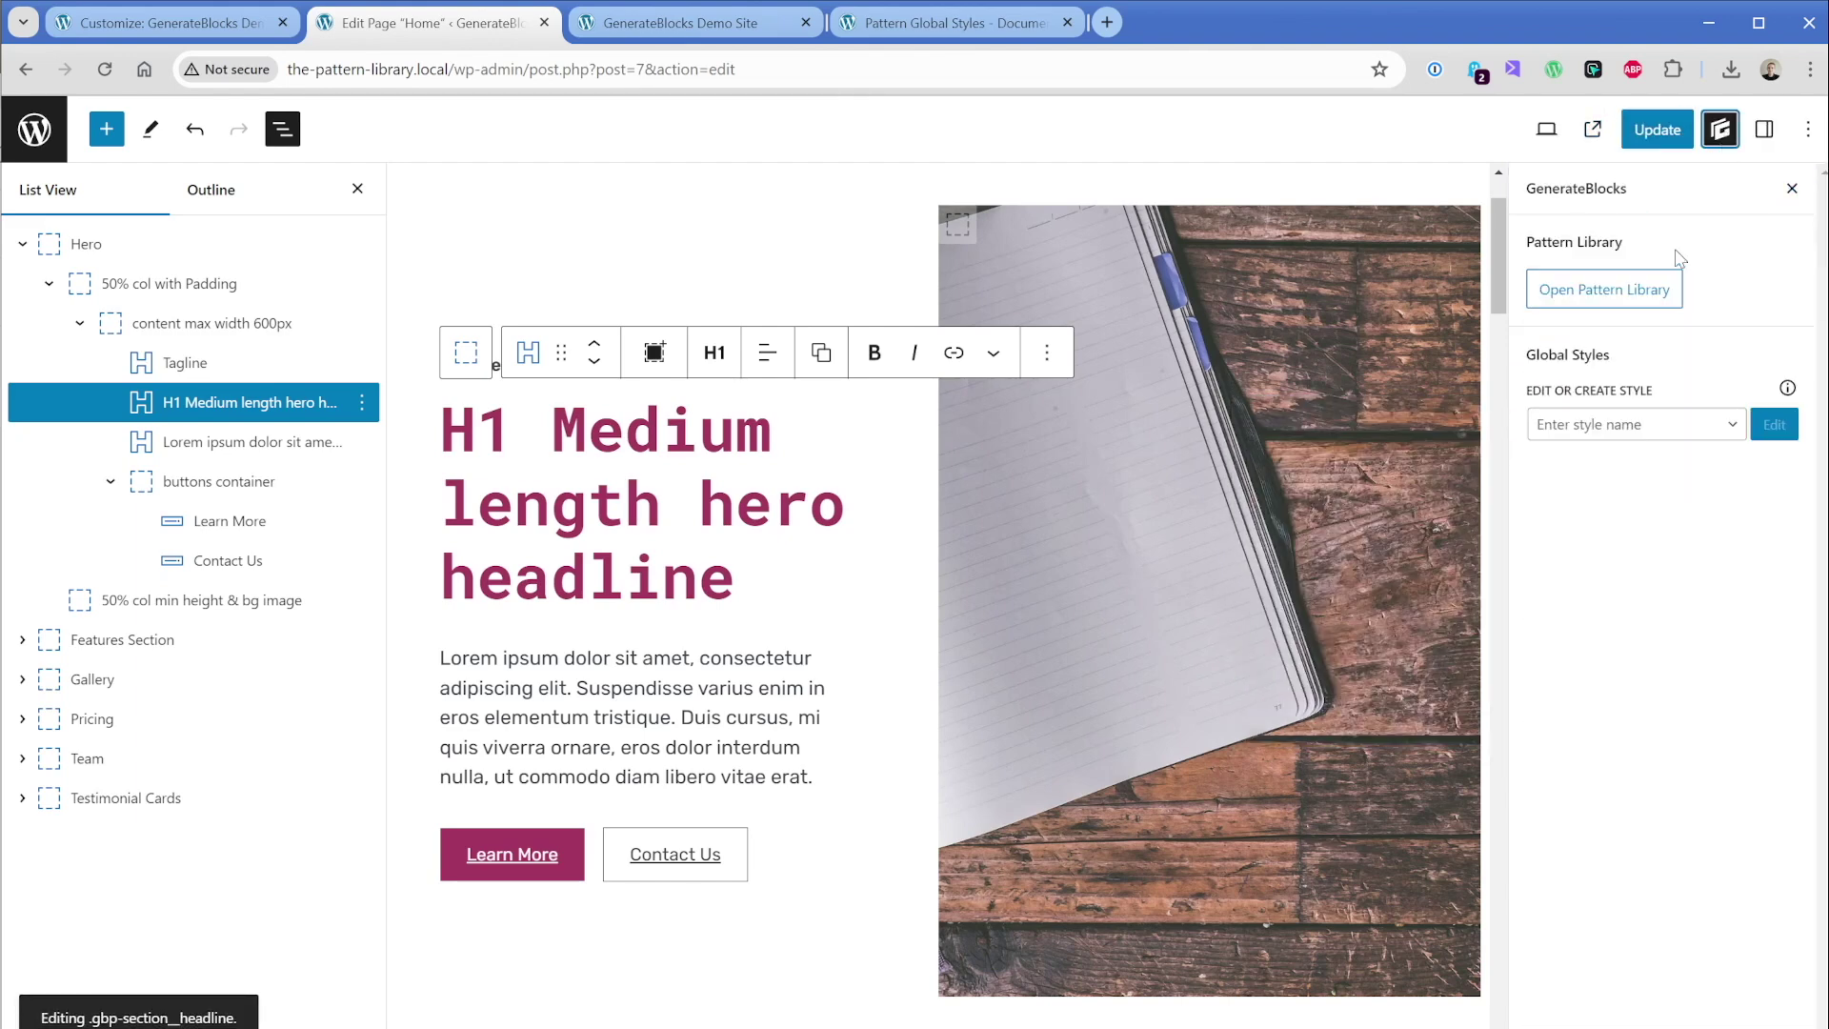
{"action": "left_click", "coordinate": [1658, 298]}
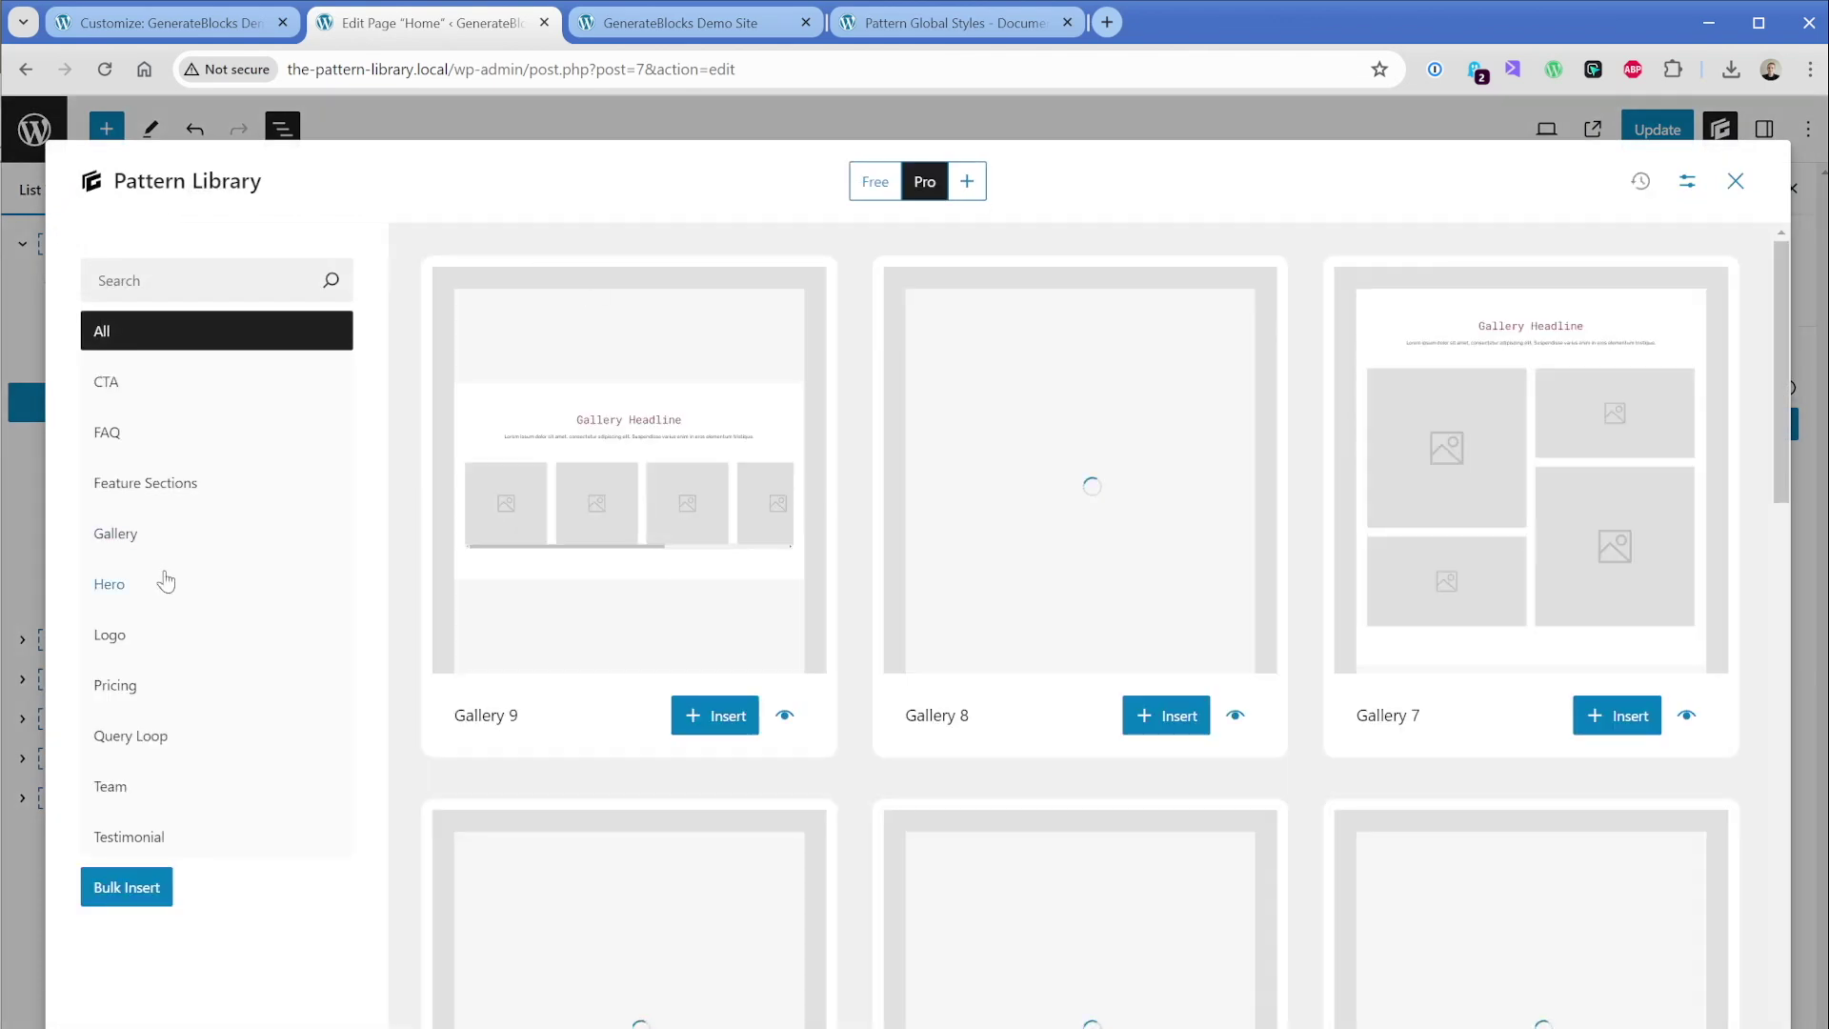
{"action": "left_click", "coordinate": [162, 582]}
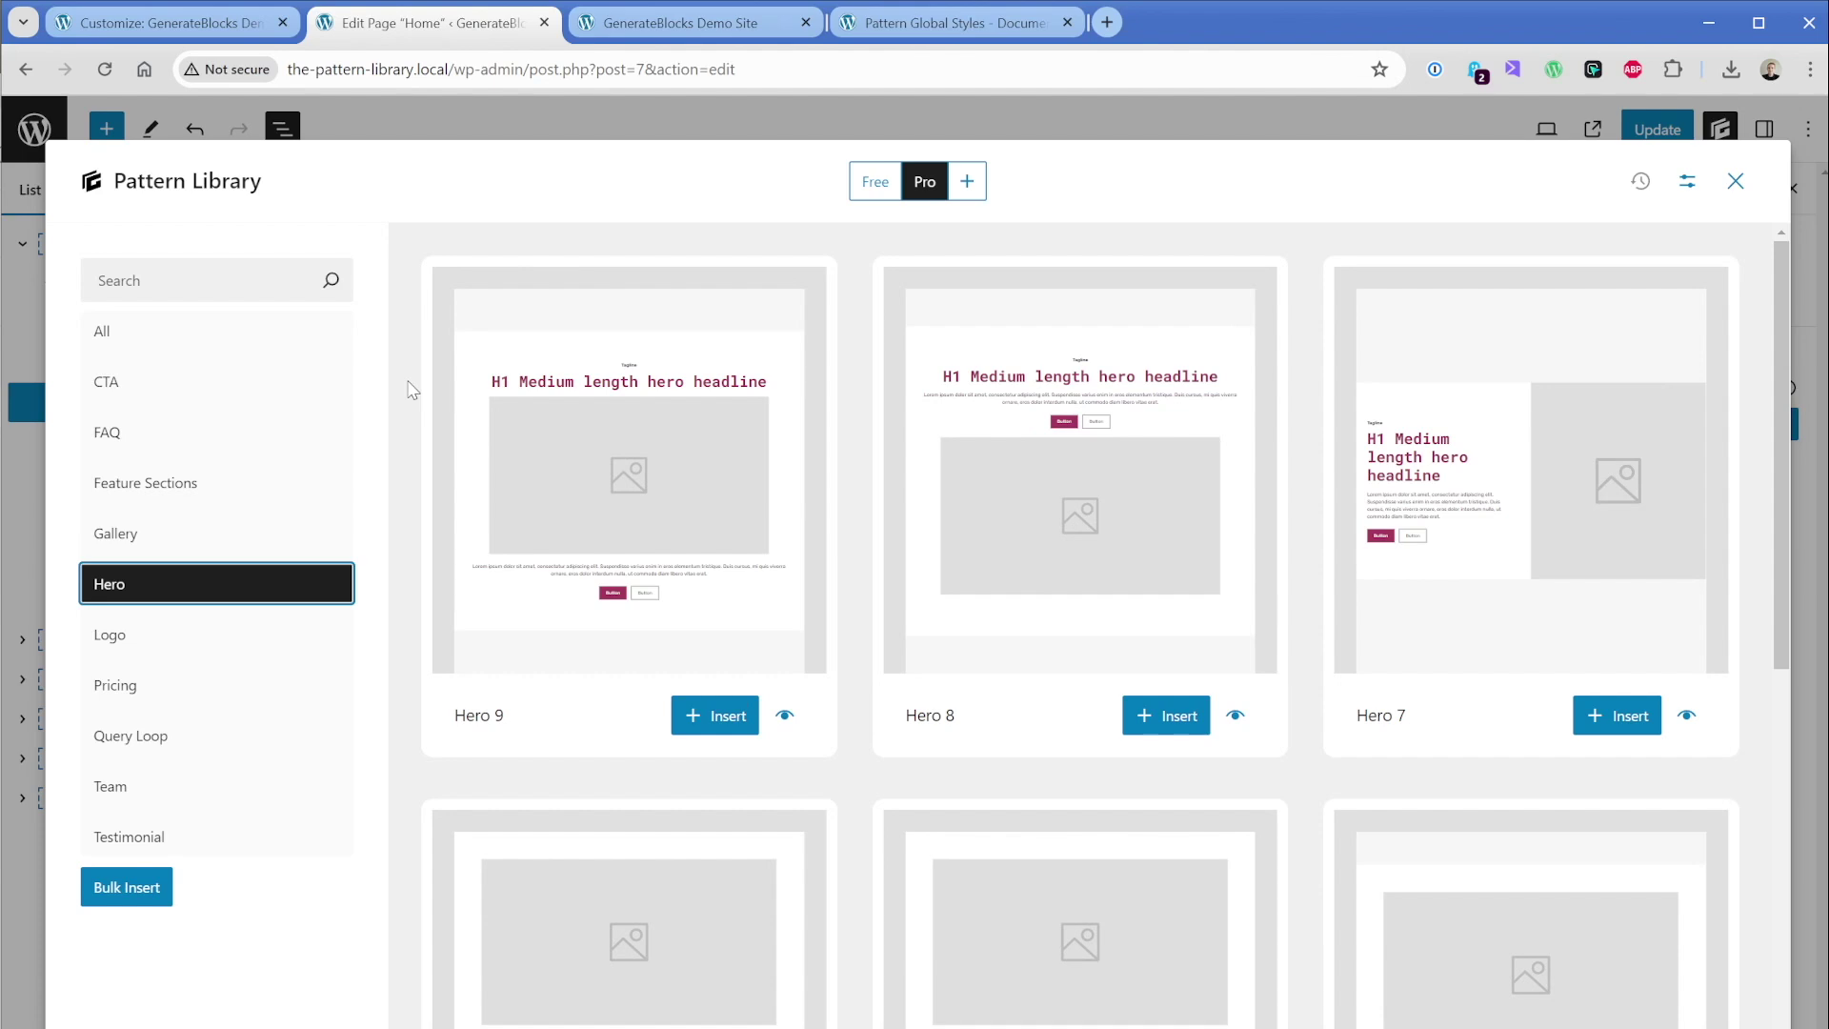
{"action": "key", "text": "Escape"}
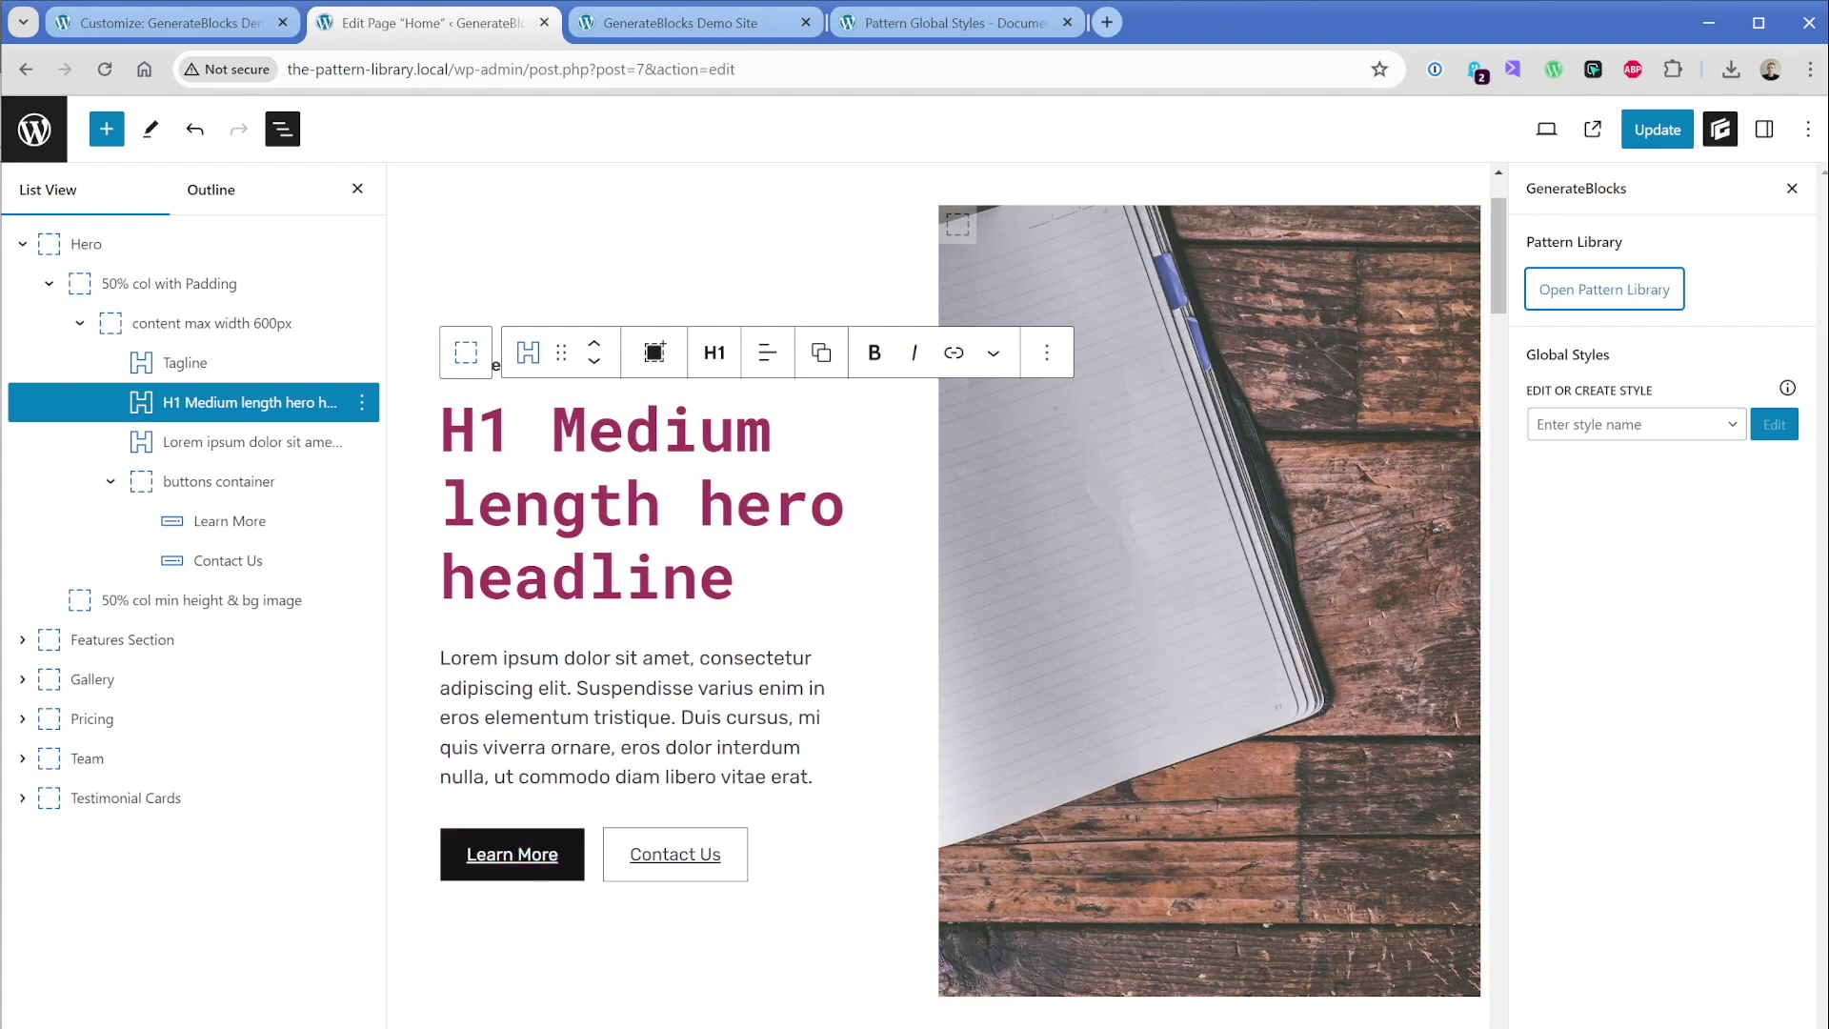
Give the .gbp-button--primary Hover state a light pink global-color-1 background
{"action": "left_click", "coordinate": [512, 855]}
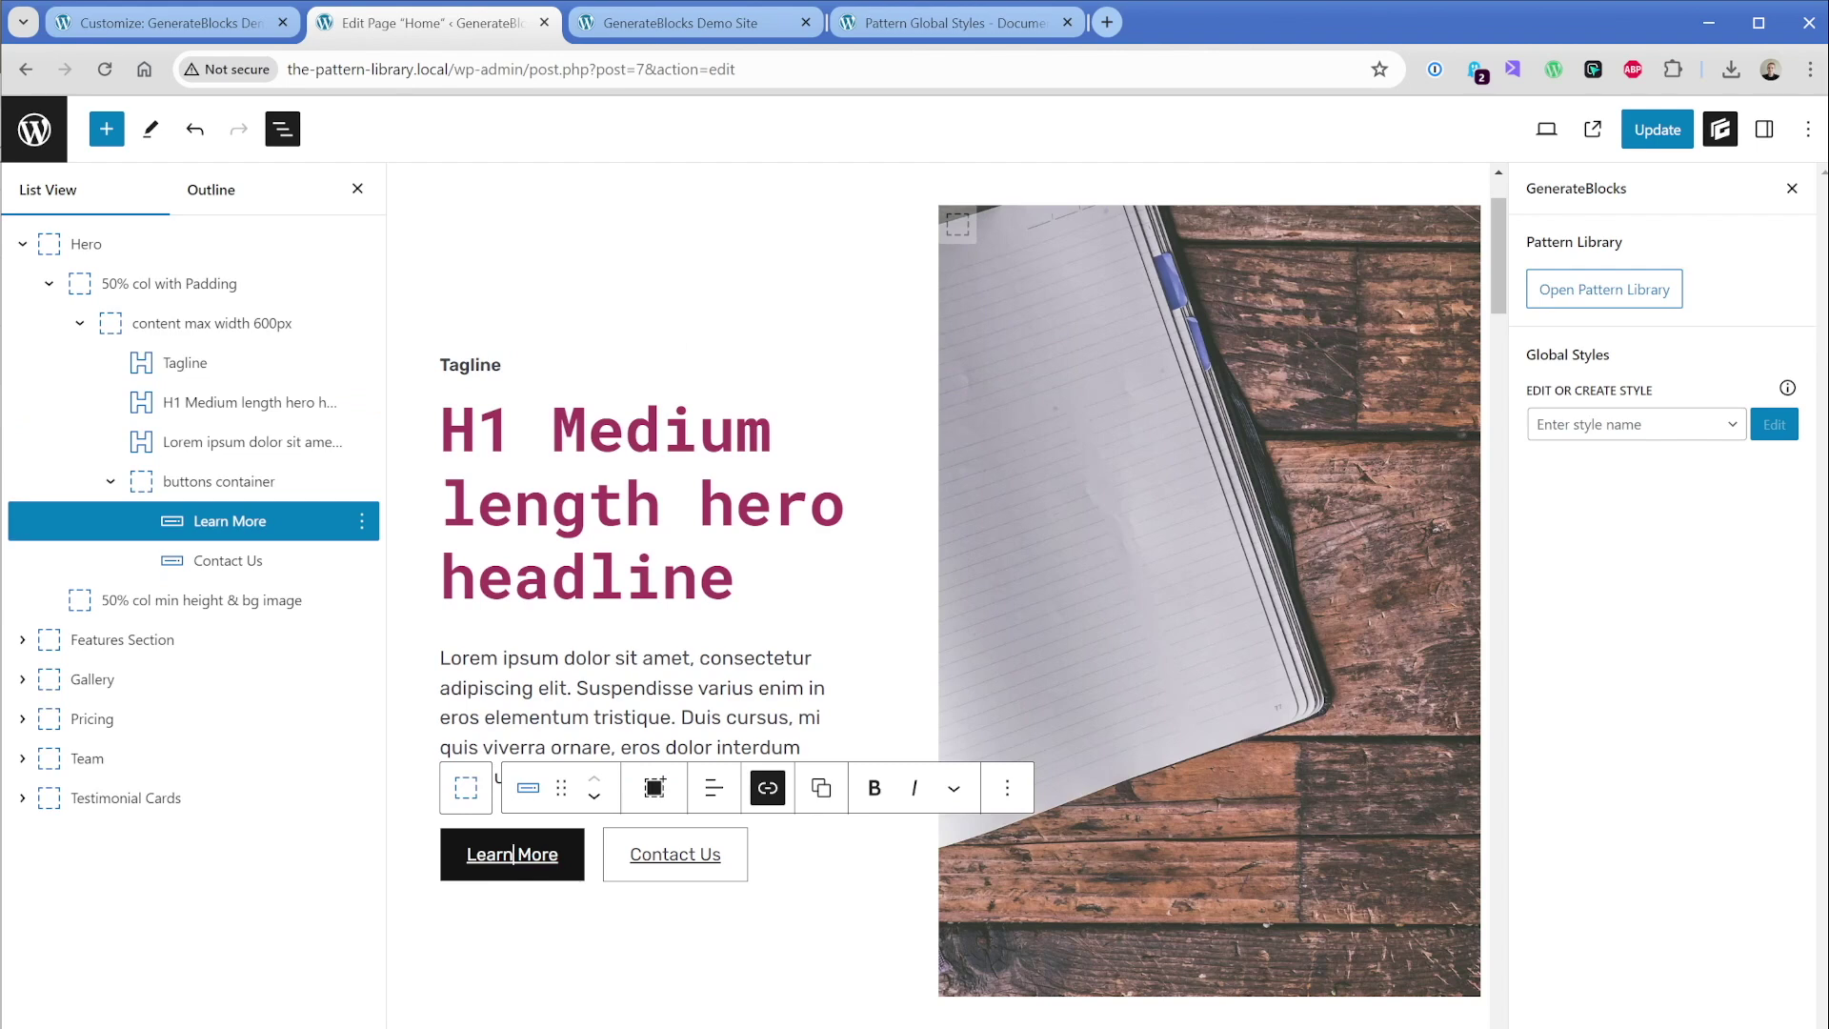
{"action": "left_click", "coordinate": [1790, 190]}
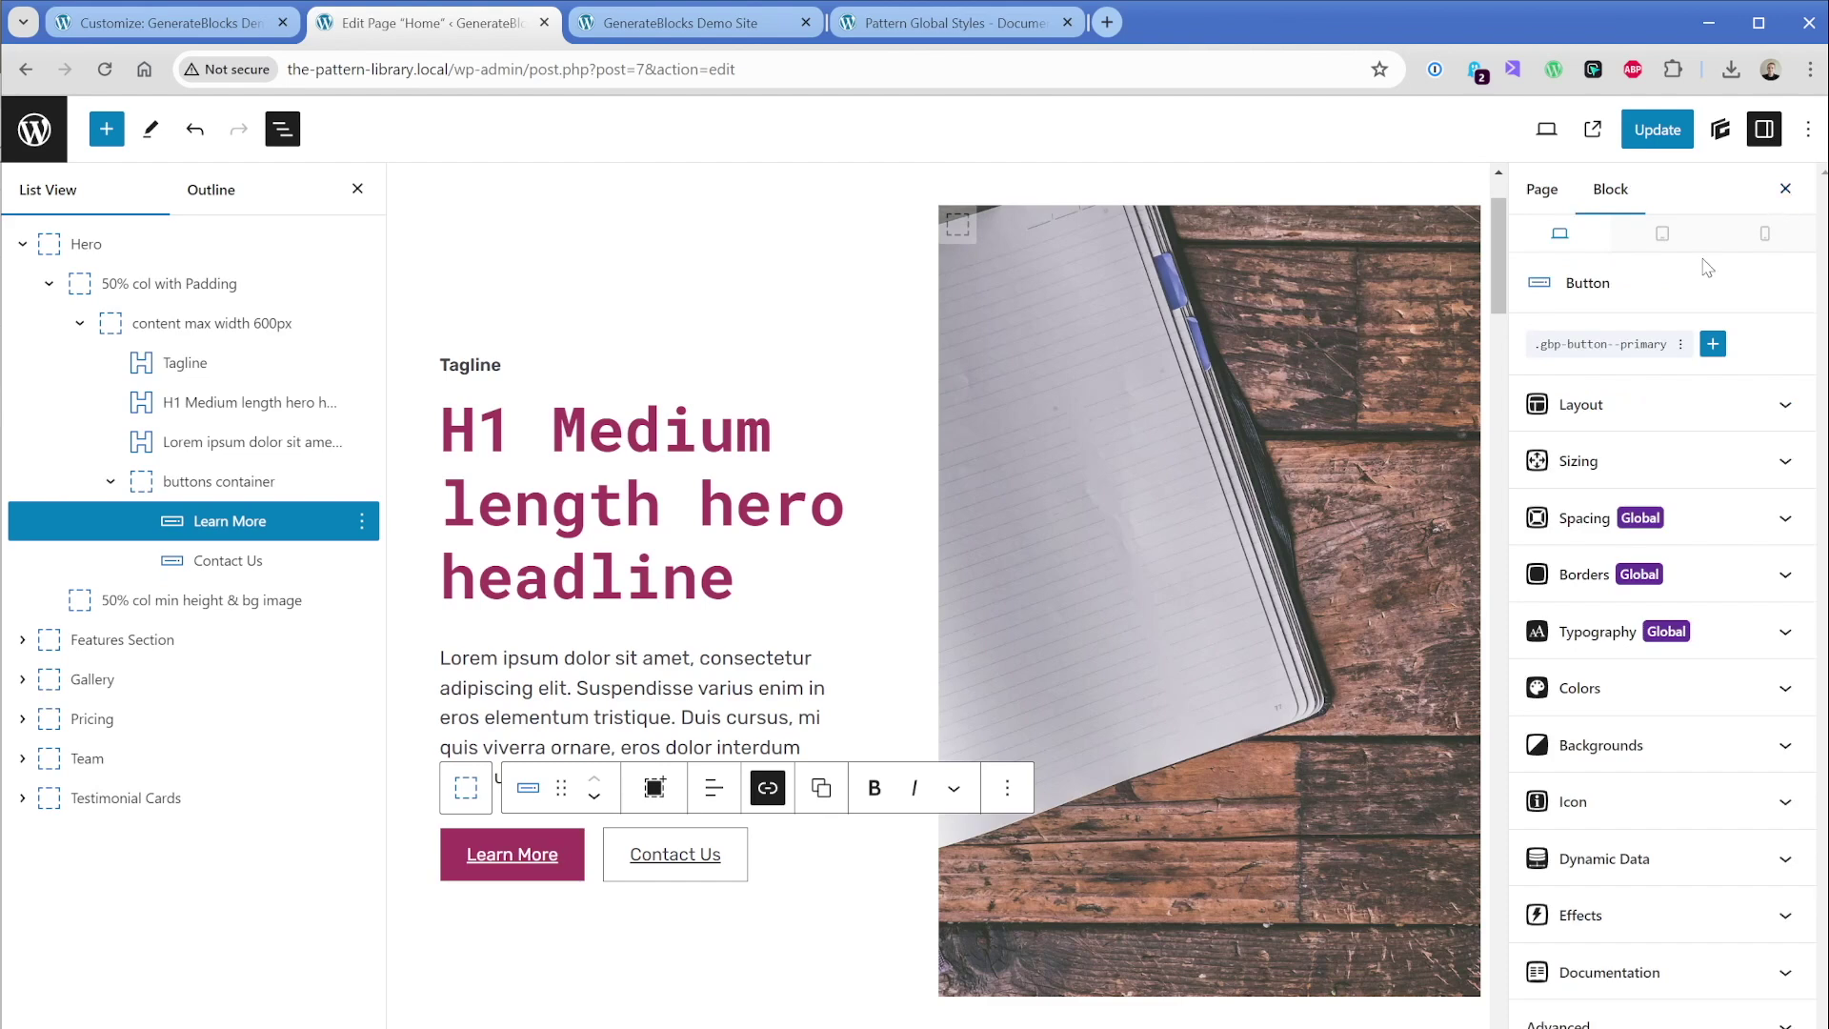
{"action": "left_click", "coordinate": [1602, 346]}
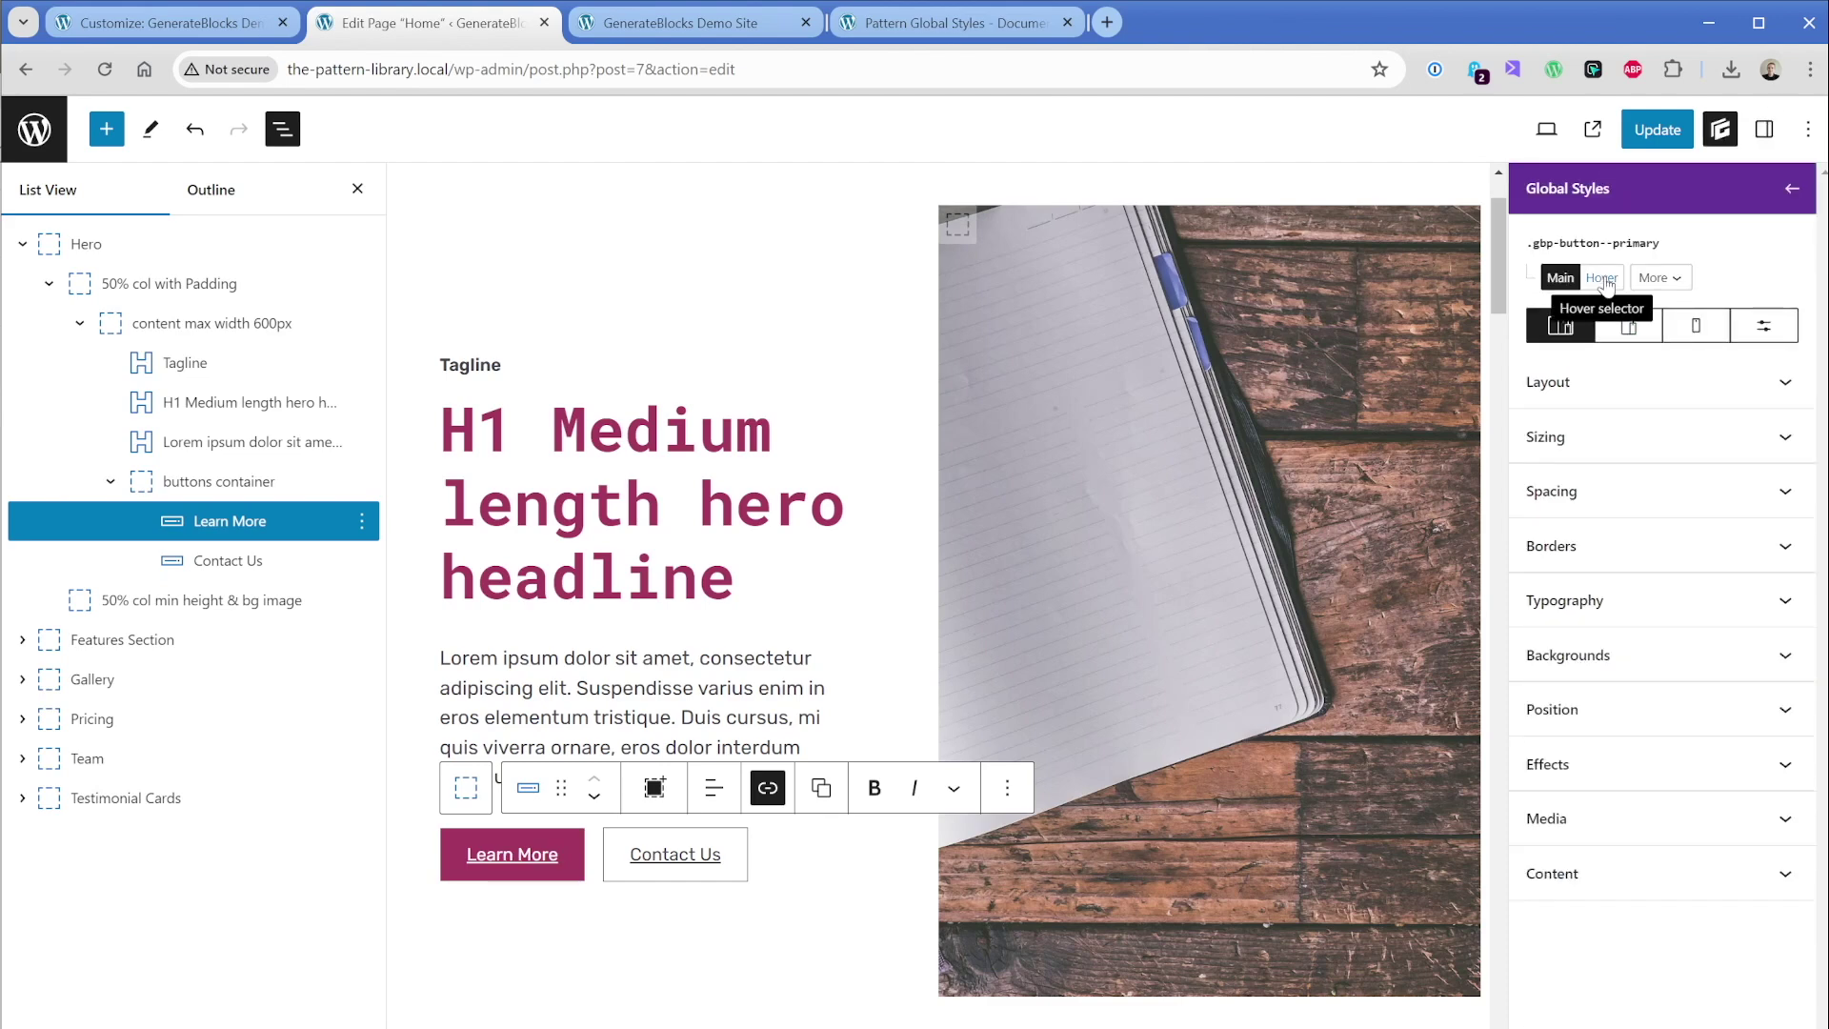
{"action": "left_click", "coordinate": [1672, 278]}
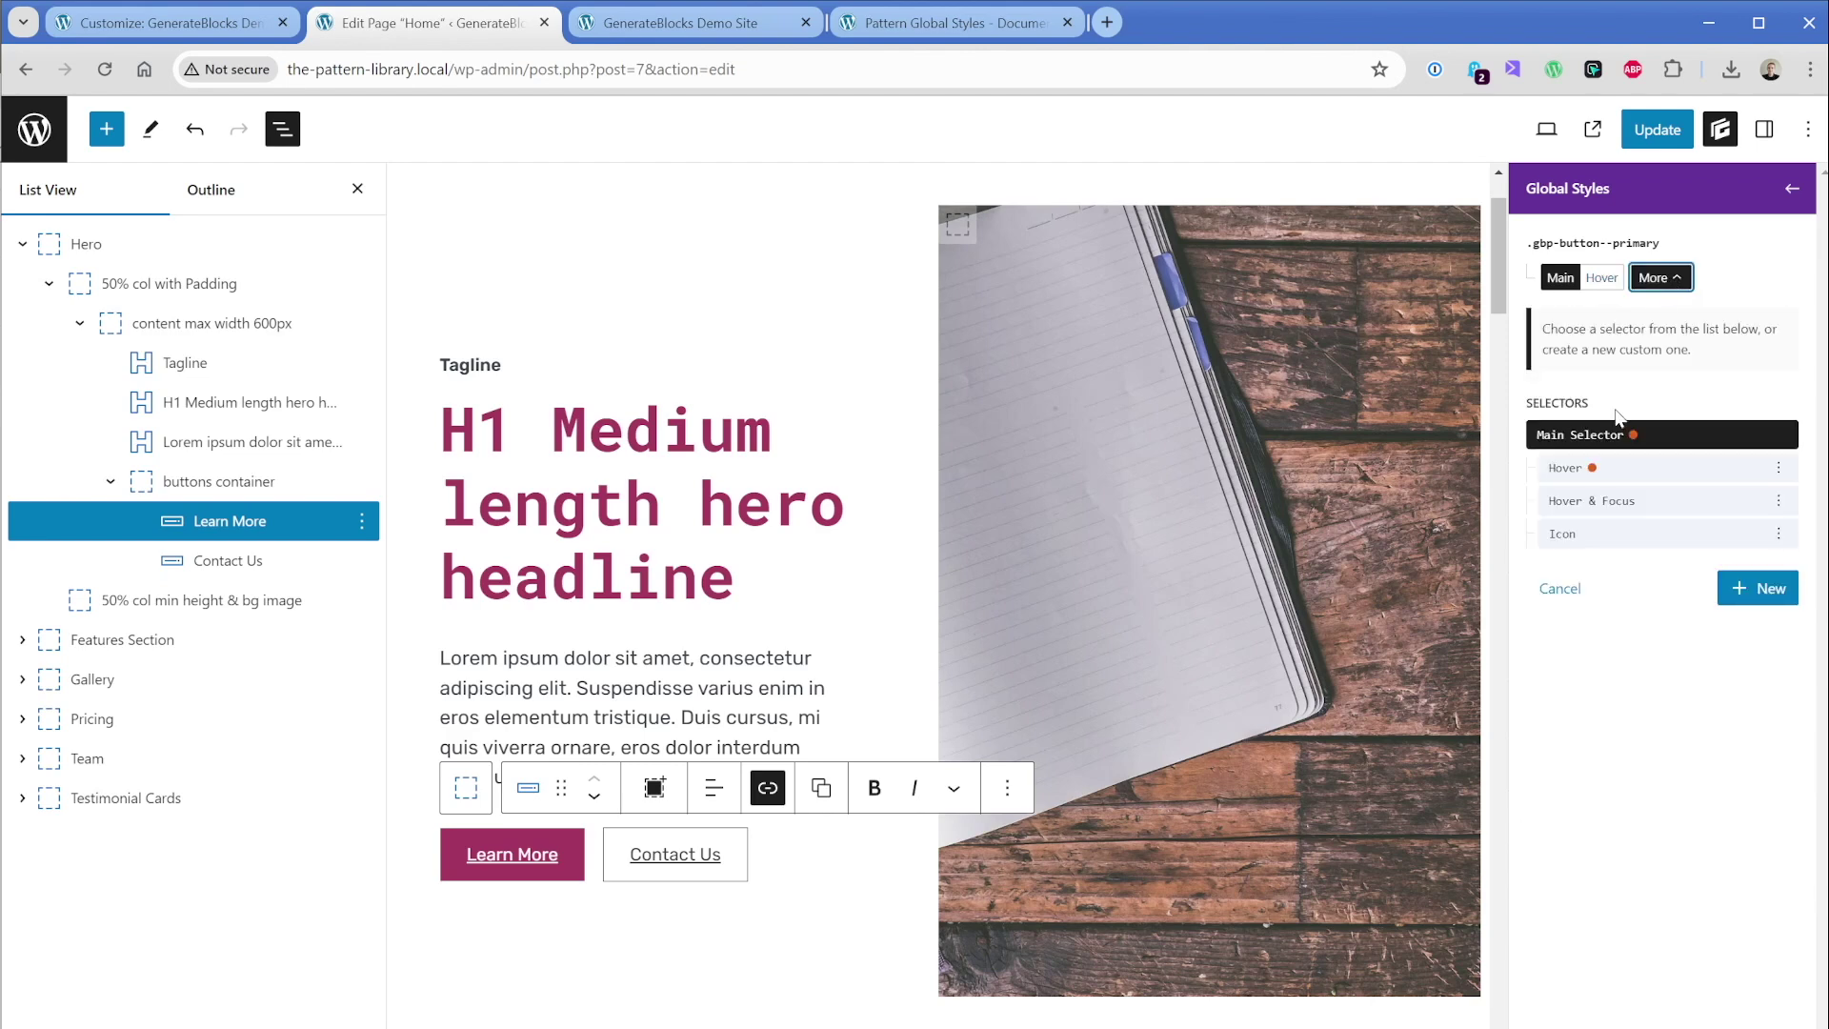
{"action": "left_click", "coordinate": [1613, 471]}
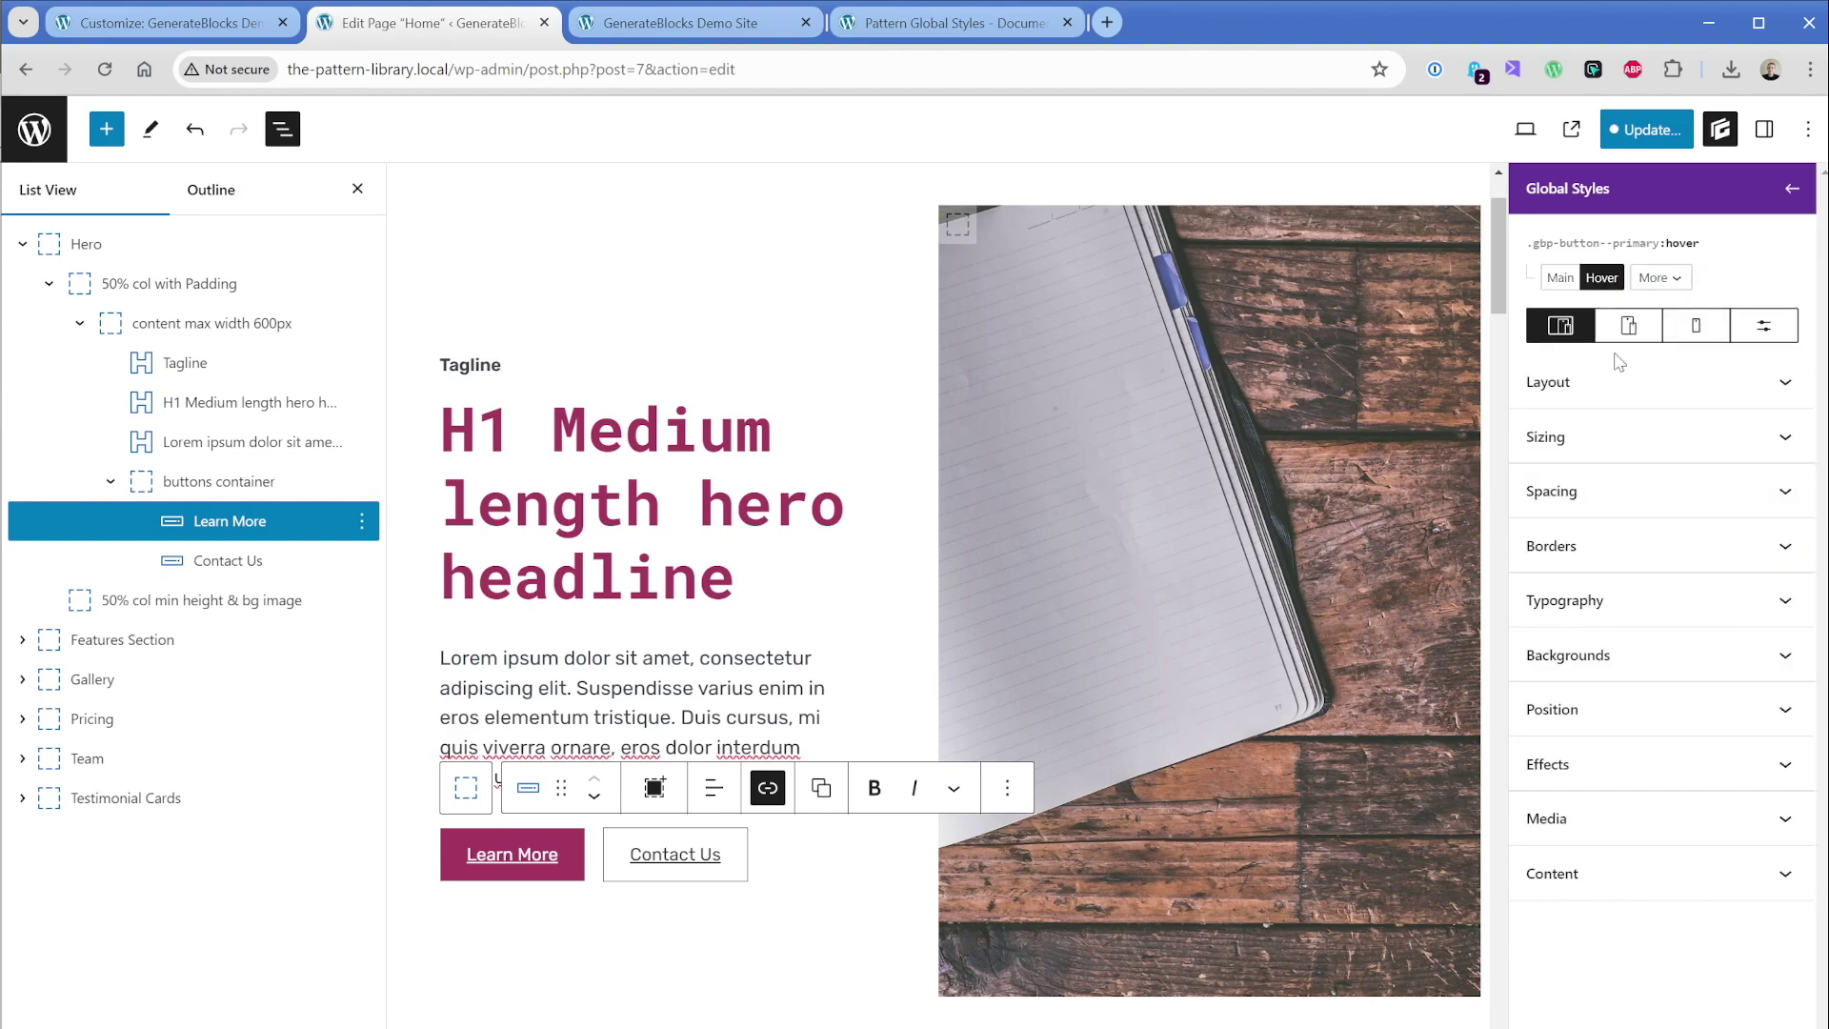
{"action": "left_click", "coordinate": [1610, 655]}
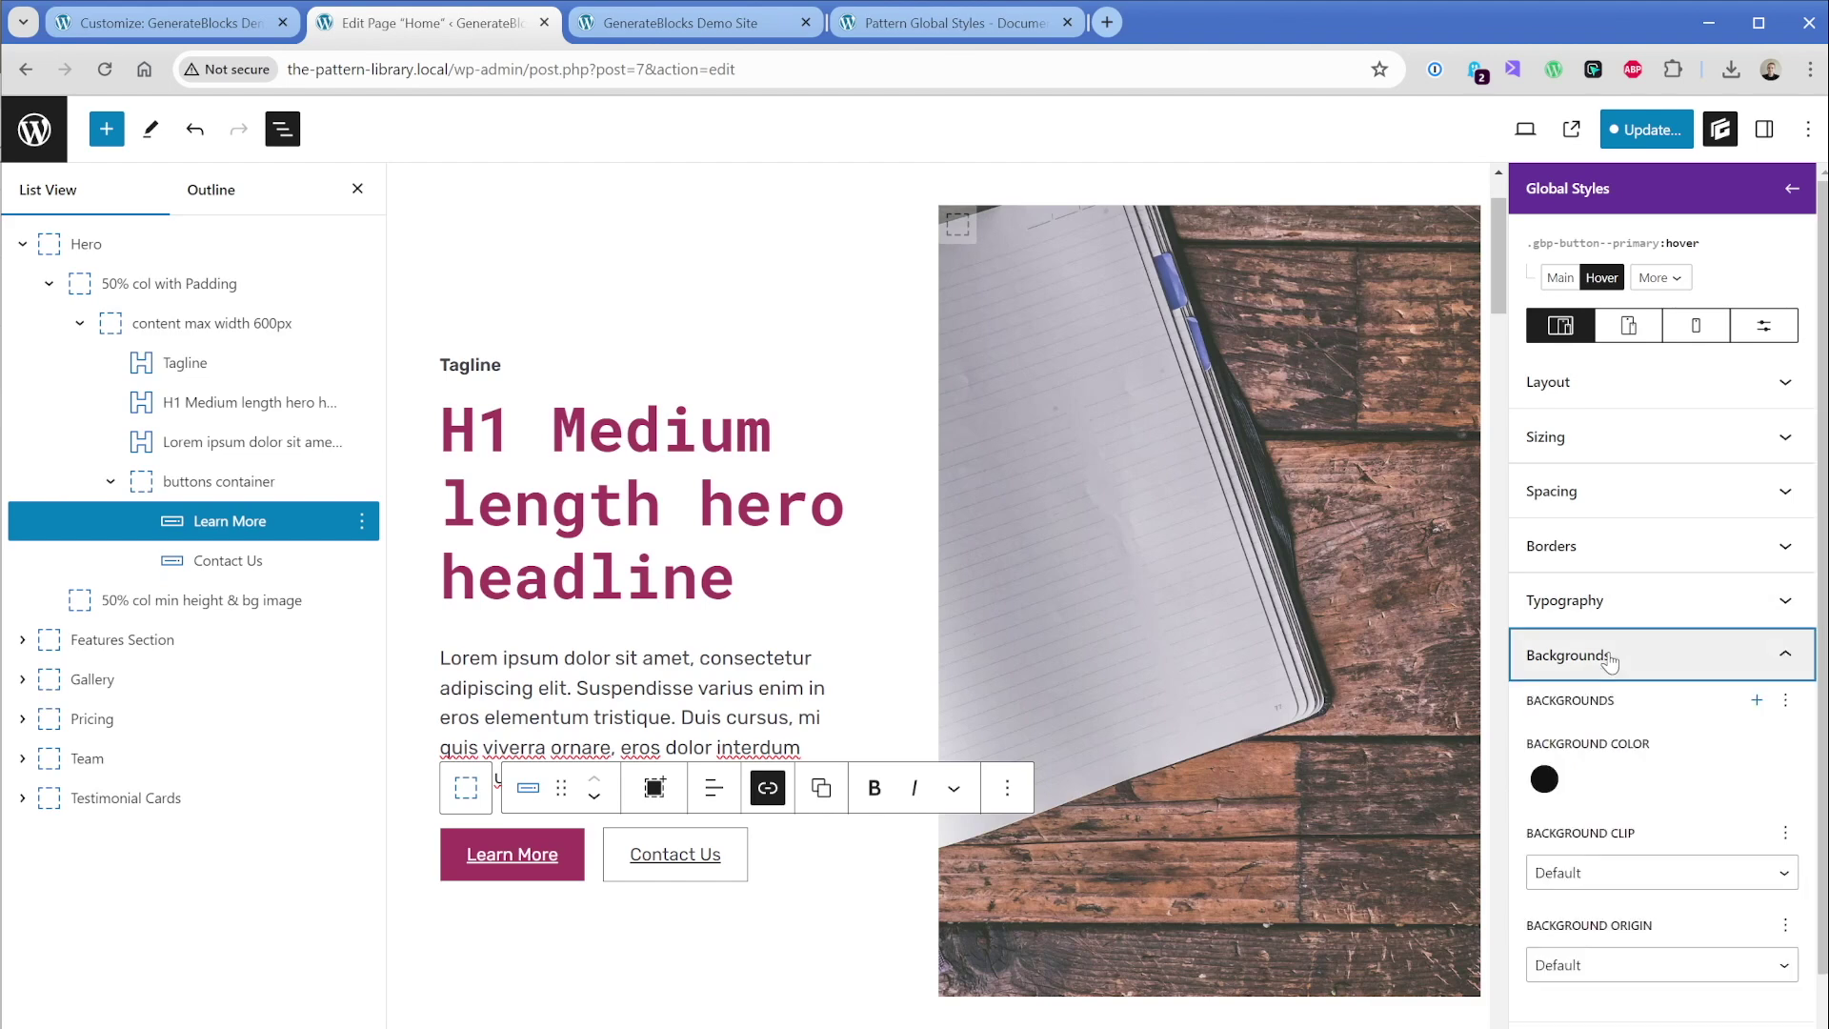
{"action": "left_click", "coordinate": [1546, 784]}
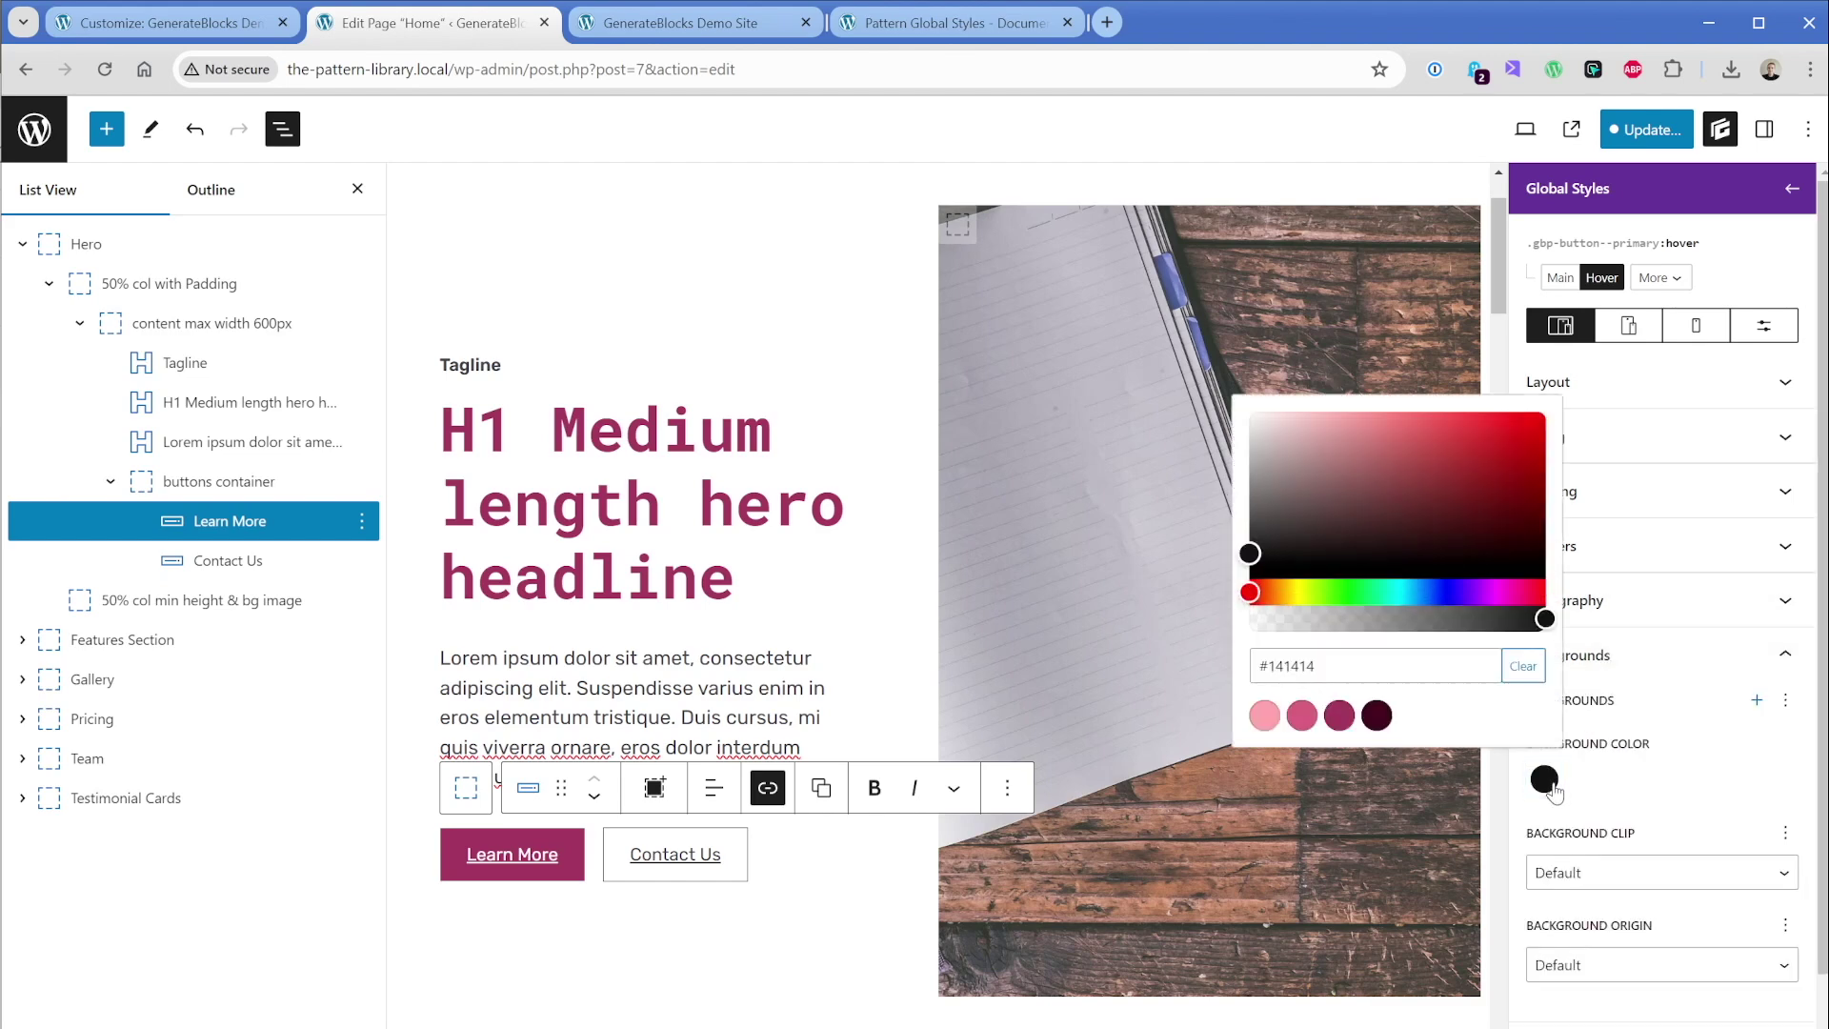
{"action": "left_click", "coordinate": [1312, 724]}
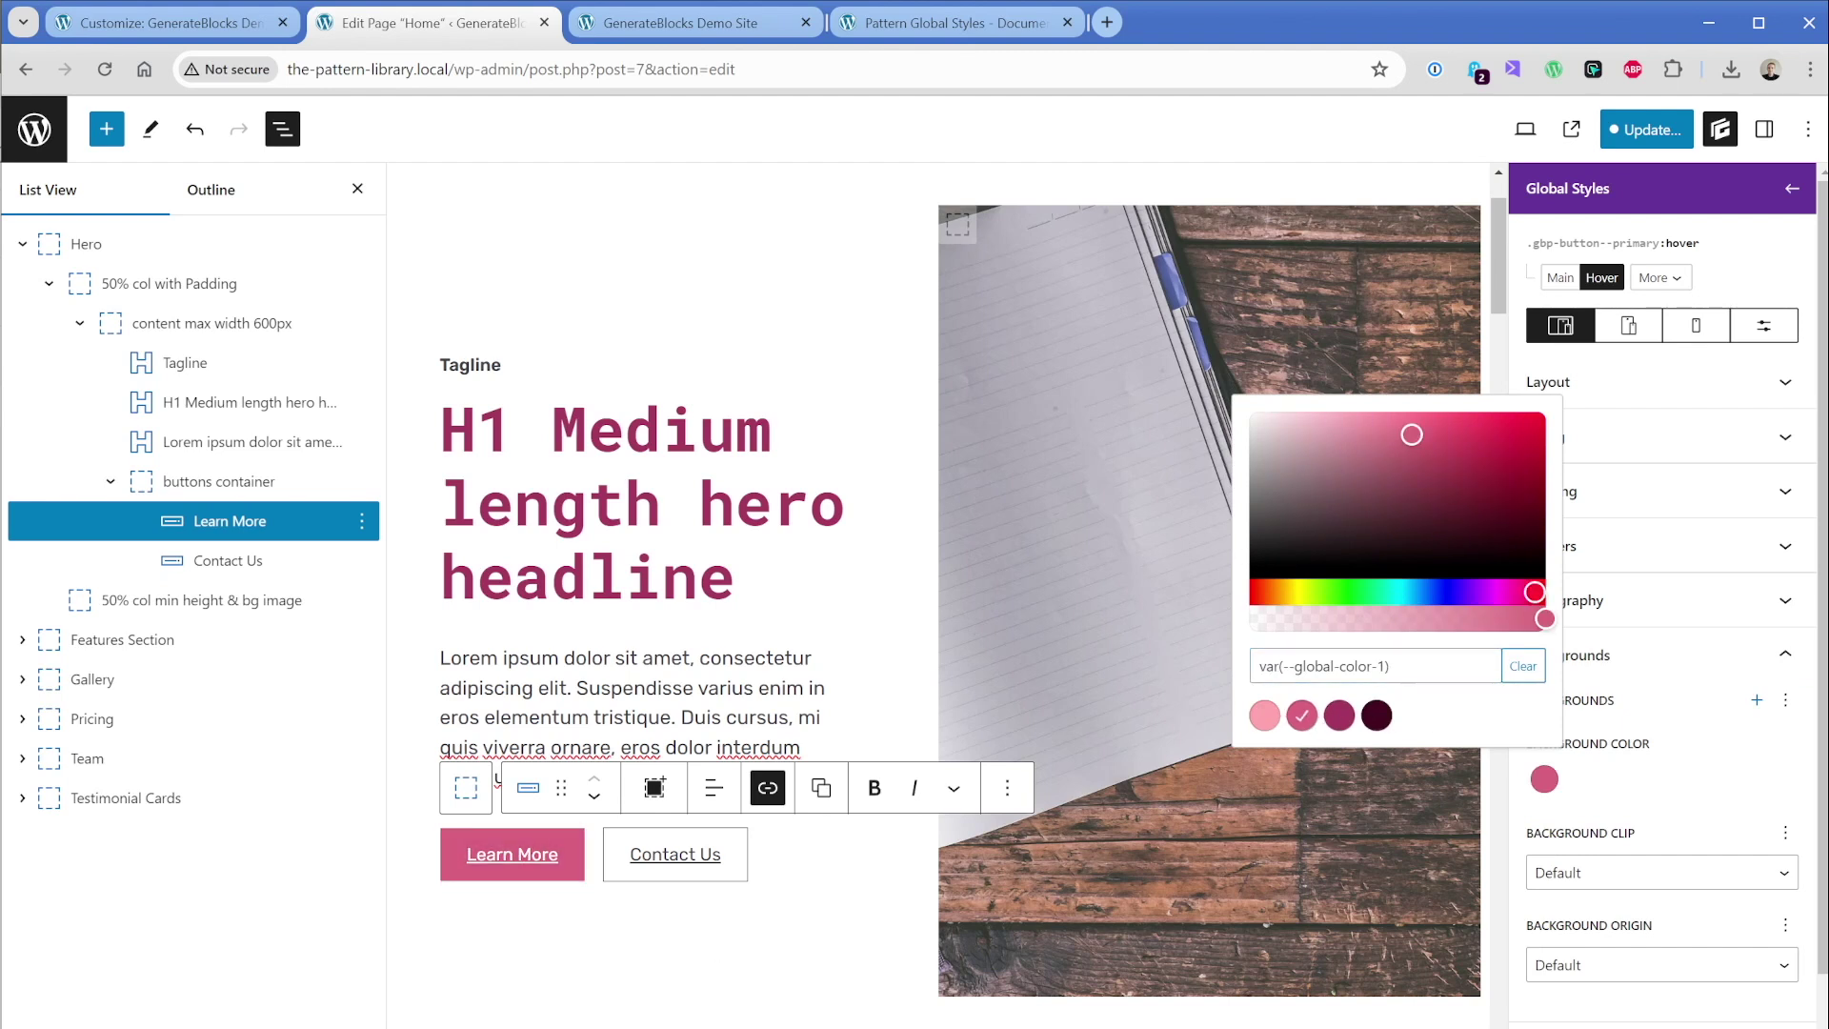
{"action": "left_click", "coordinate": [1659, 277]}
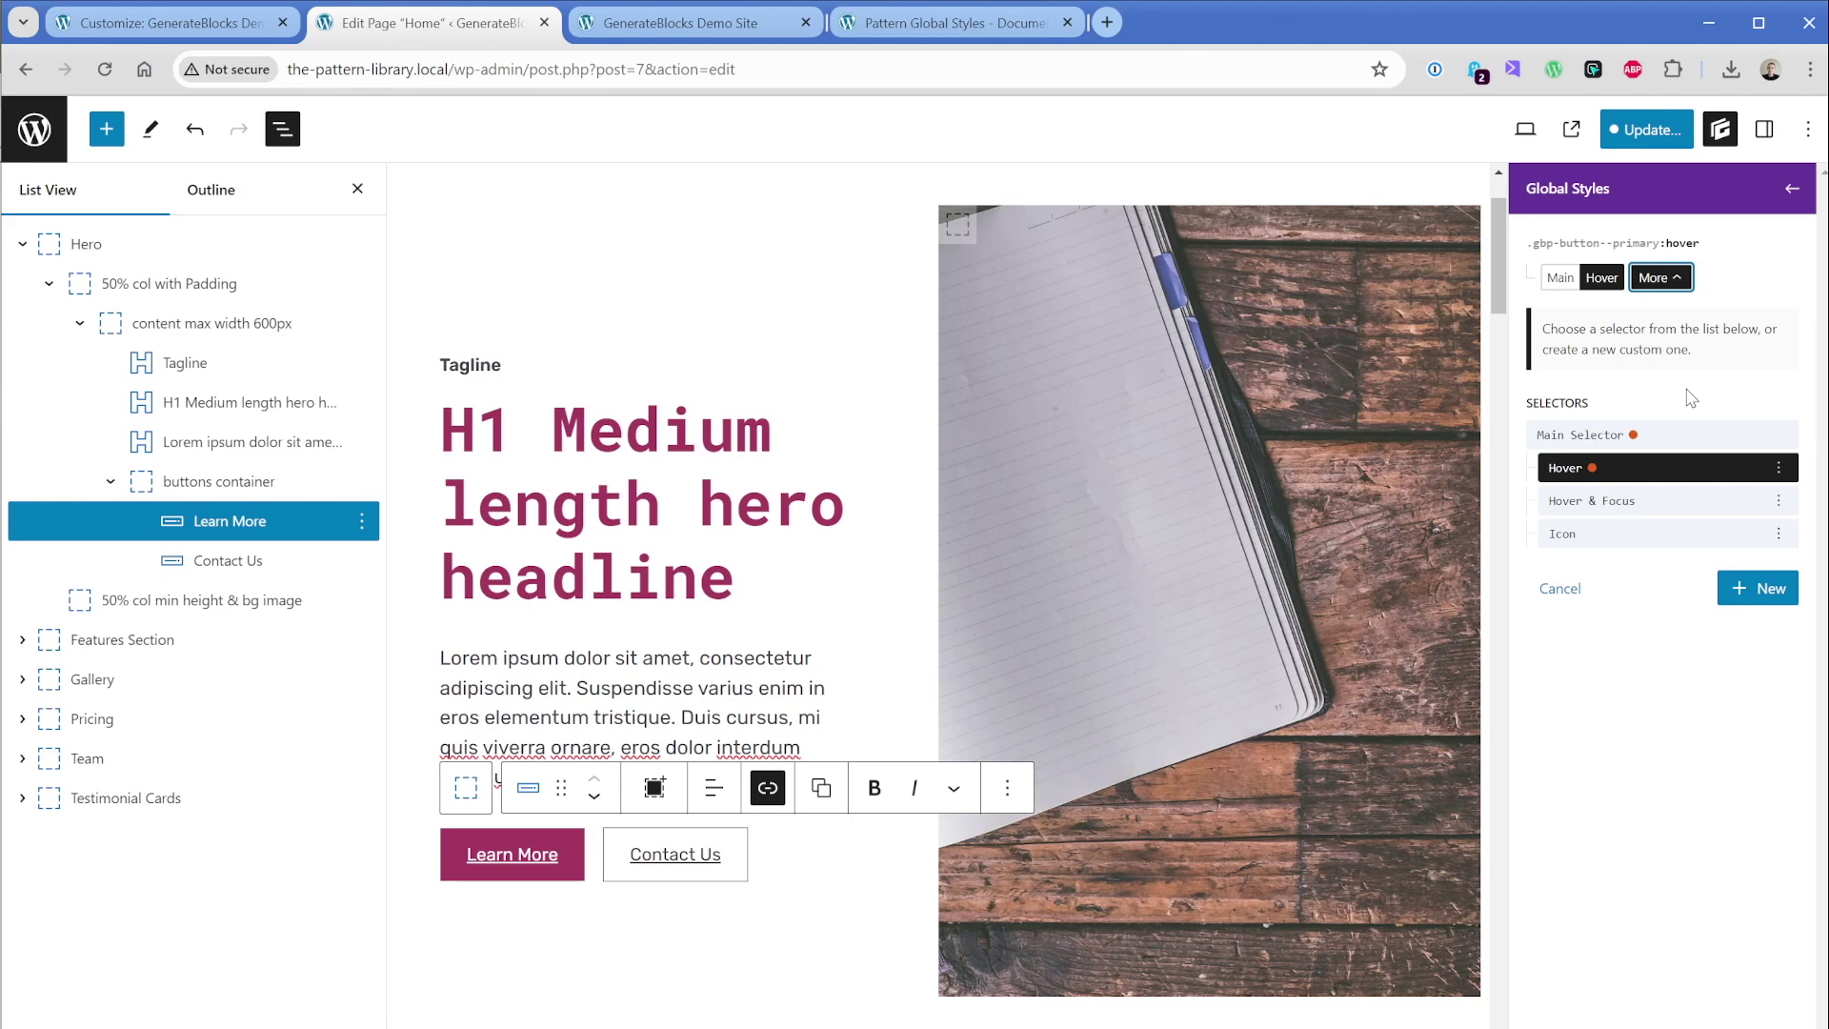
Open the Features Section's .gbp-section spacing, showing 7rem top/bottom and 40px side padding
{"action": "key", "text": "Escape"}
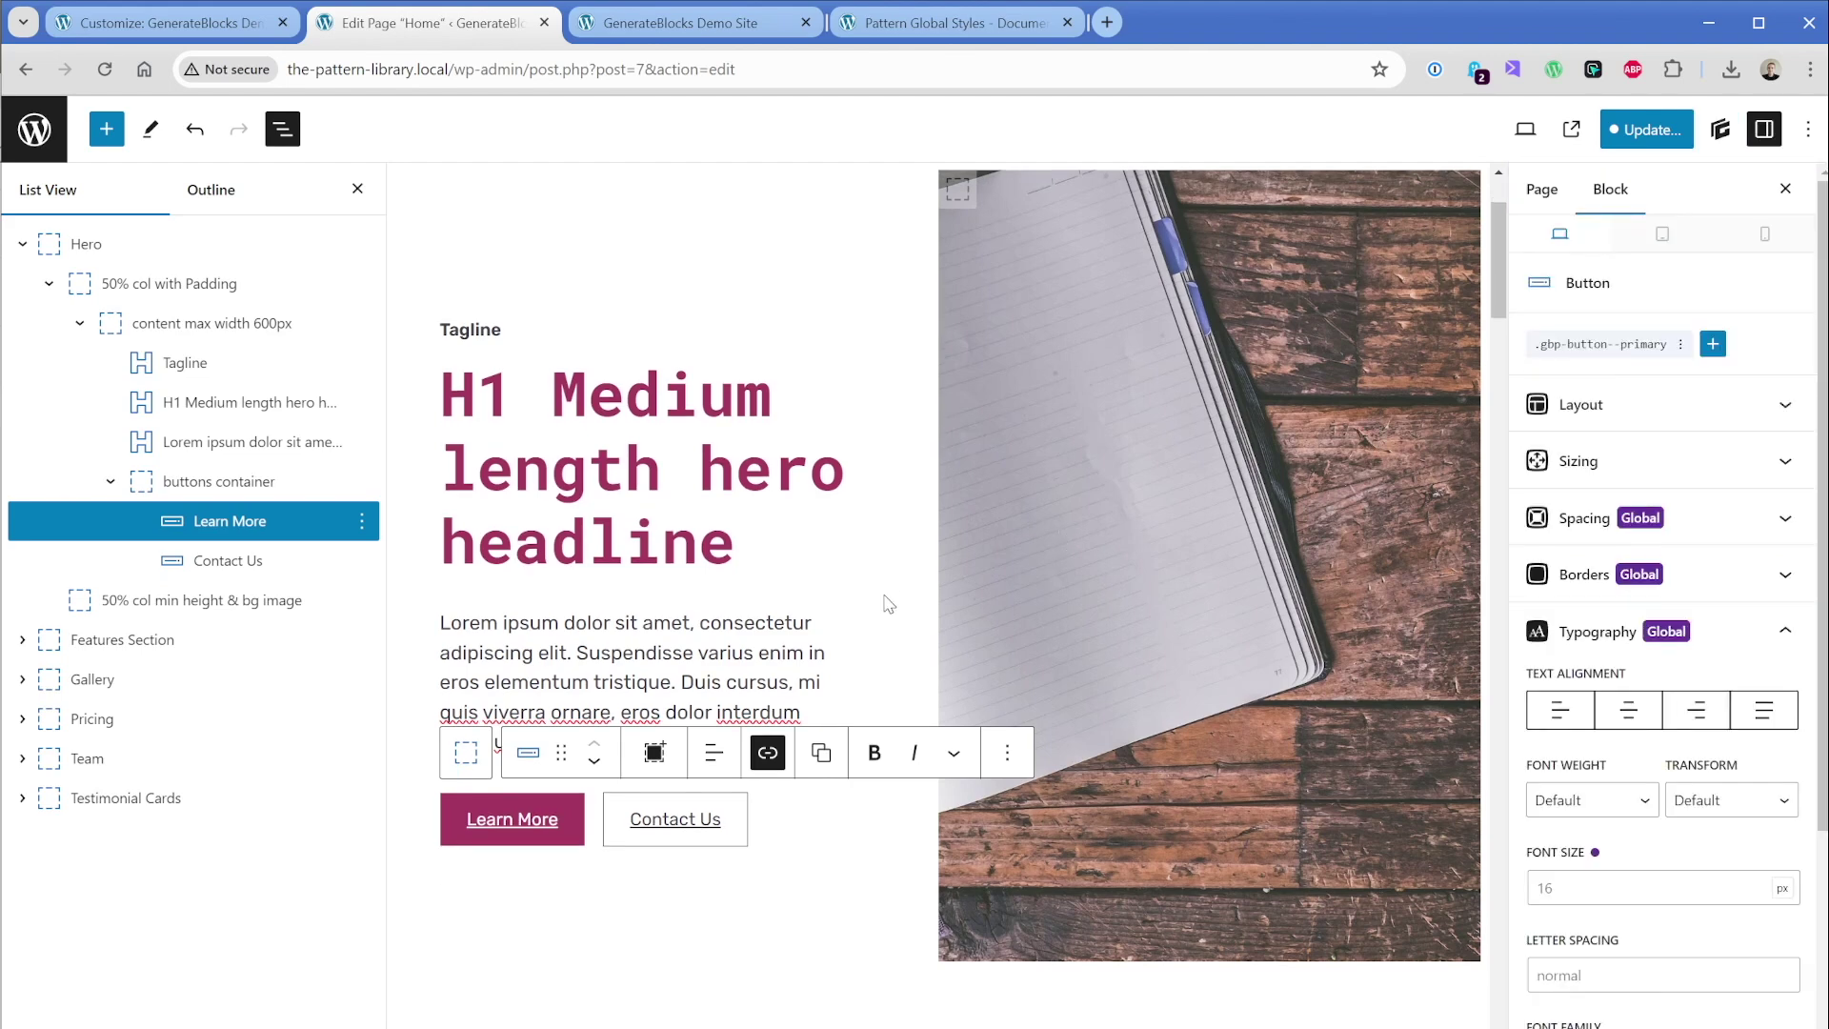
{"action": "scroll", "coordinate": [882, 600], "scroll_direction": "down", "scroll_amount": 7}
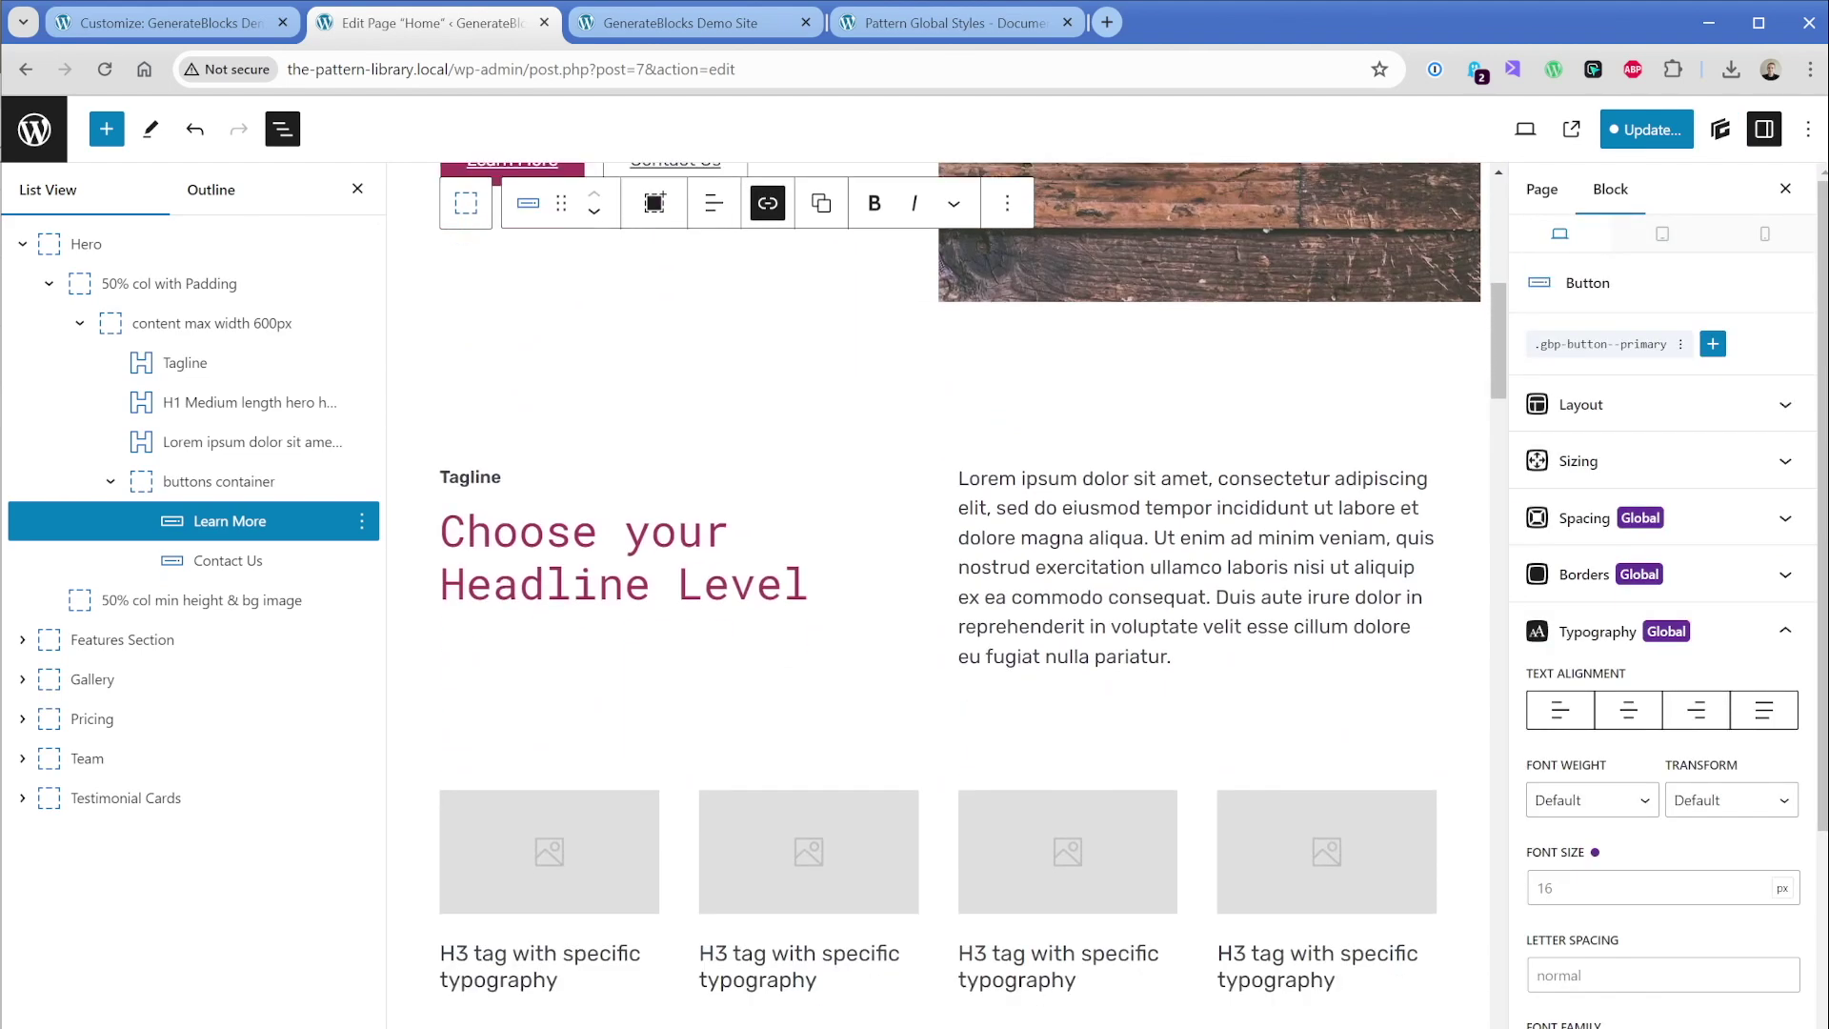
{"action": "left_click", "coordinate": [111, 639]}
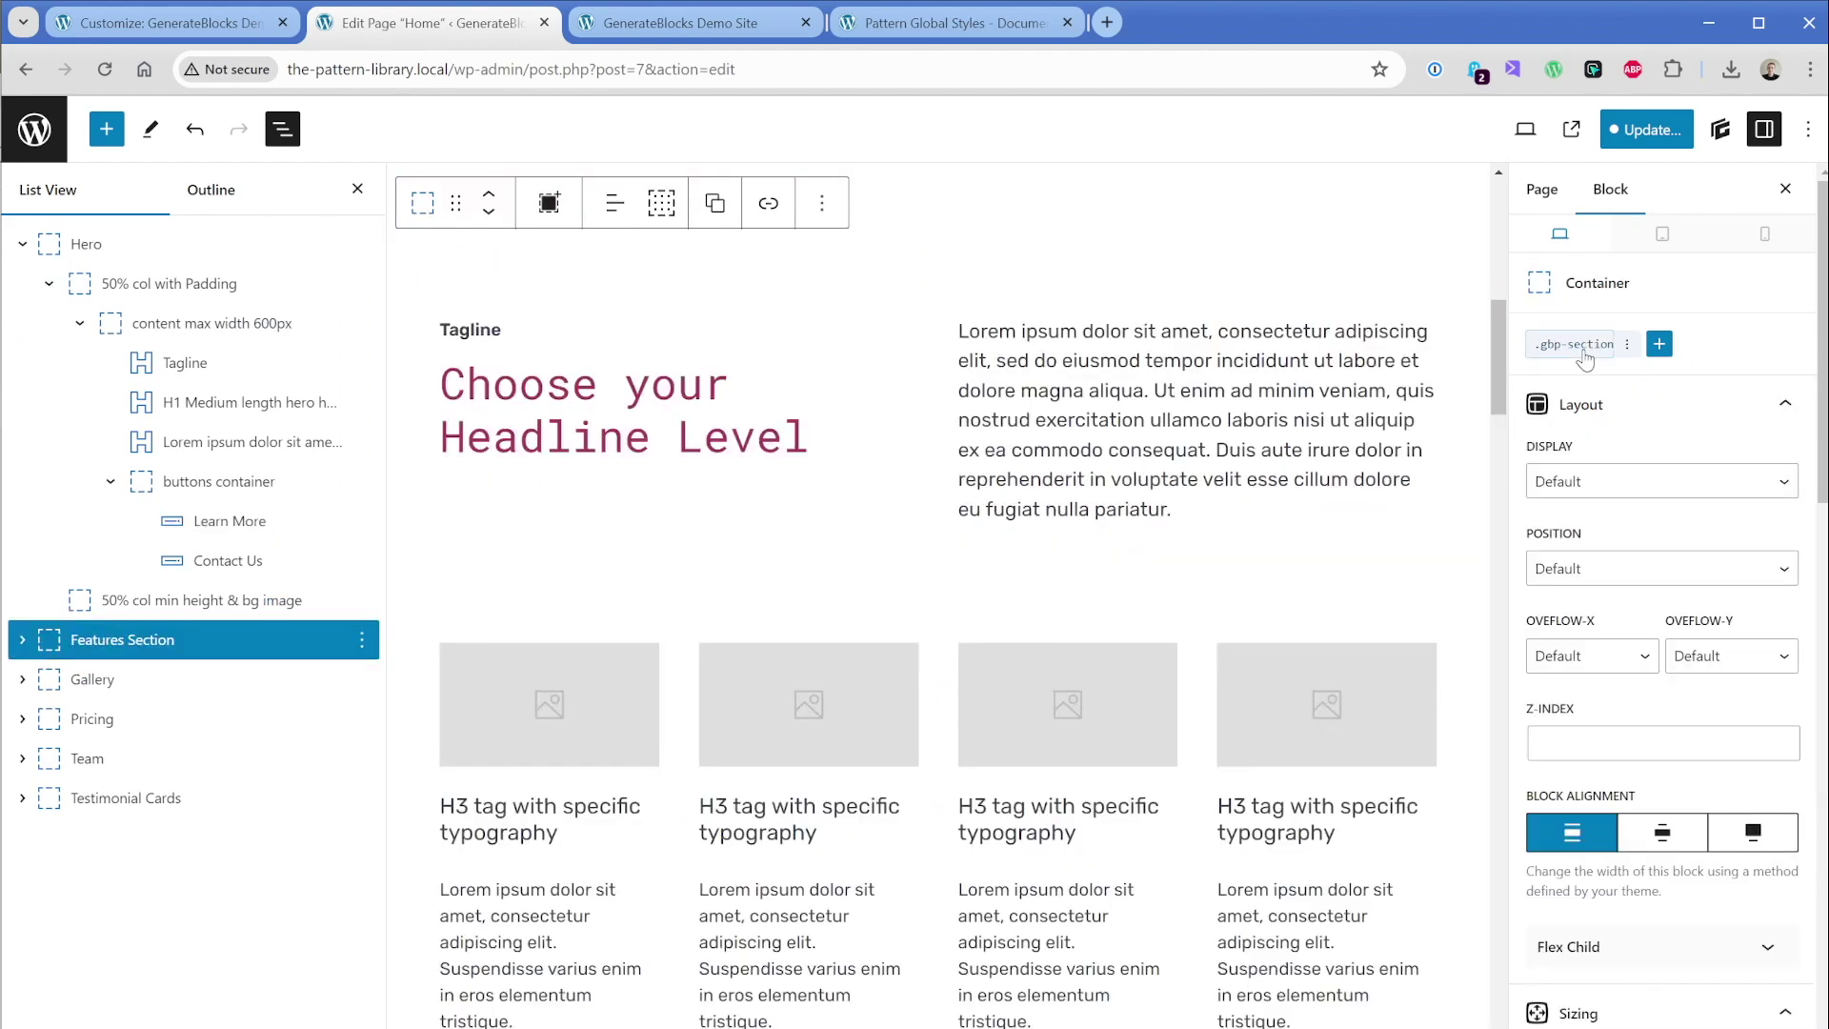
{"action": "left_click", "coordinate": [1581, 347]}
{"action": "left_click", "coordinate": [1613, 505]}
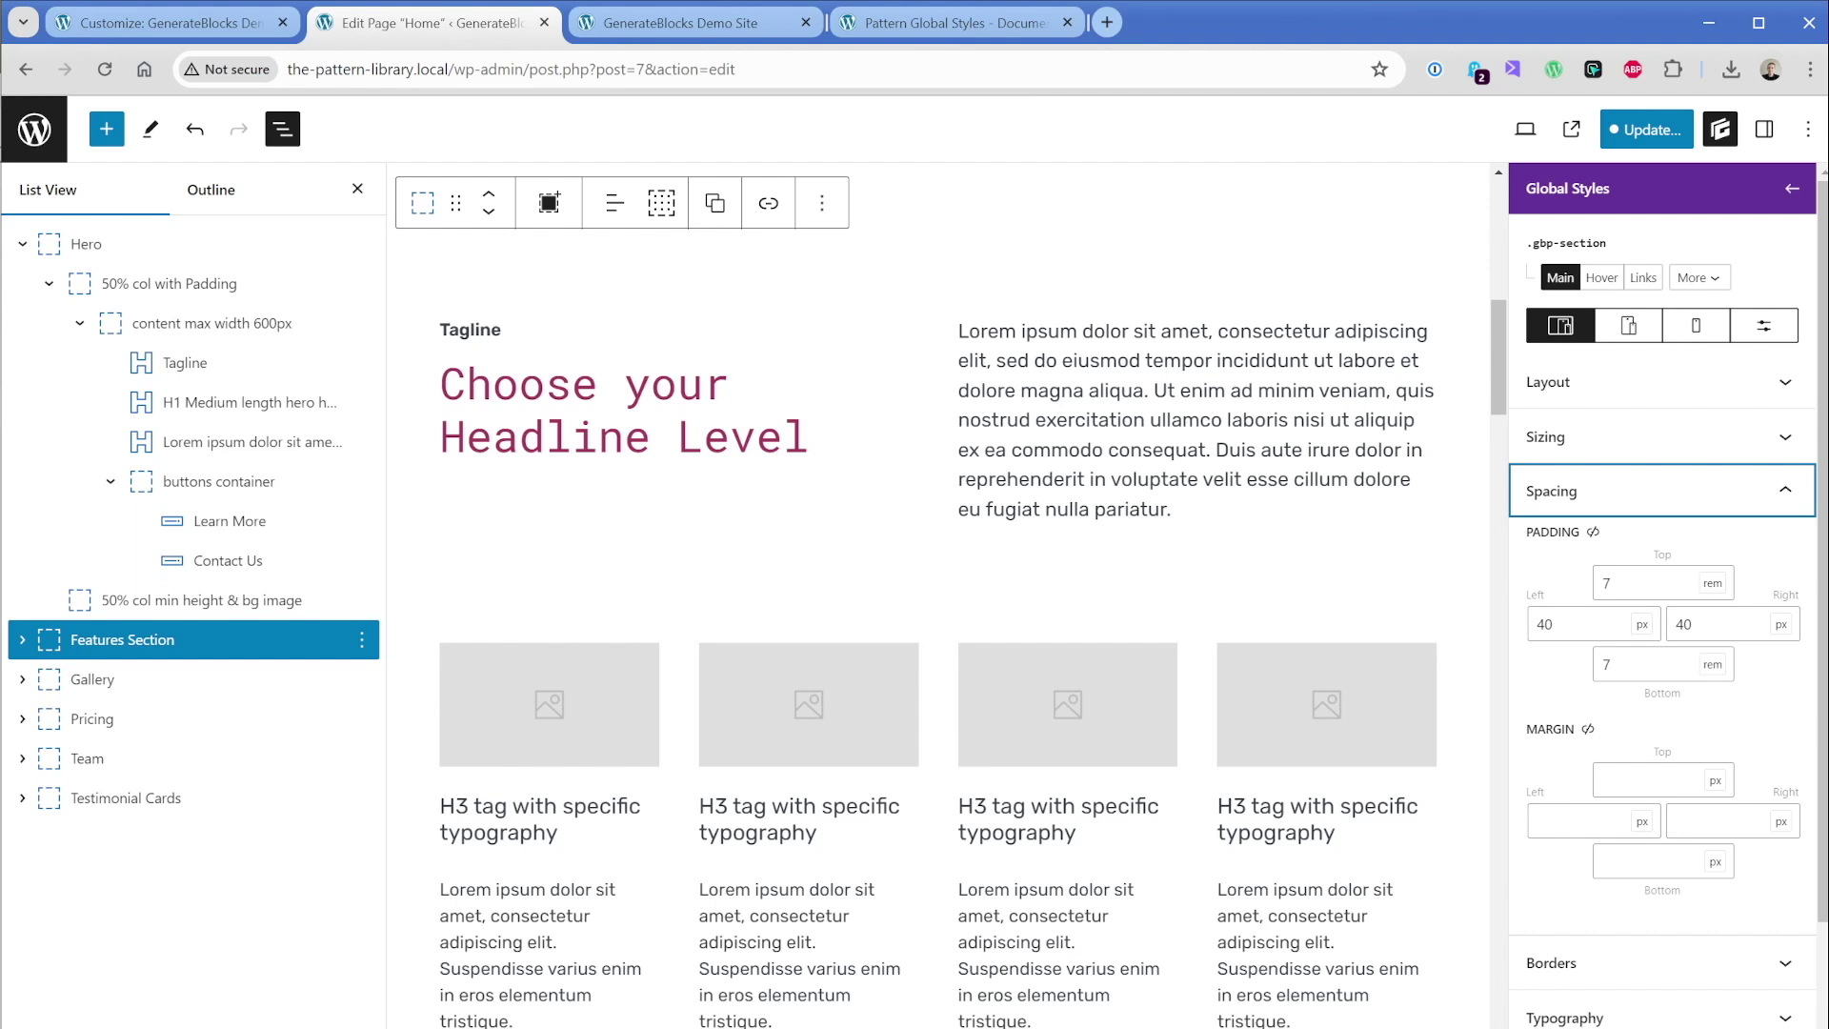
Select Testimonial Cards and set the .gbp-section top and bottom padding to 3 rem
{"action": "left_click", "coordinate": [135, 681]}
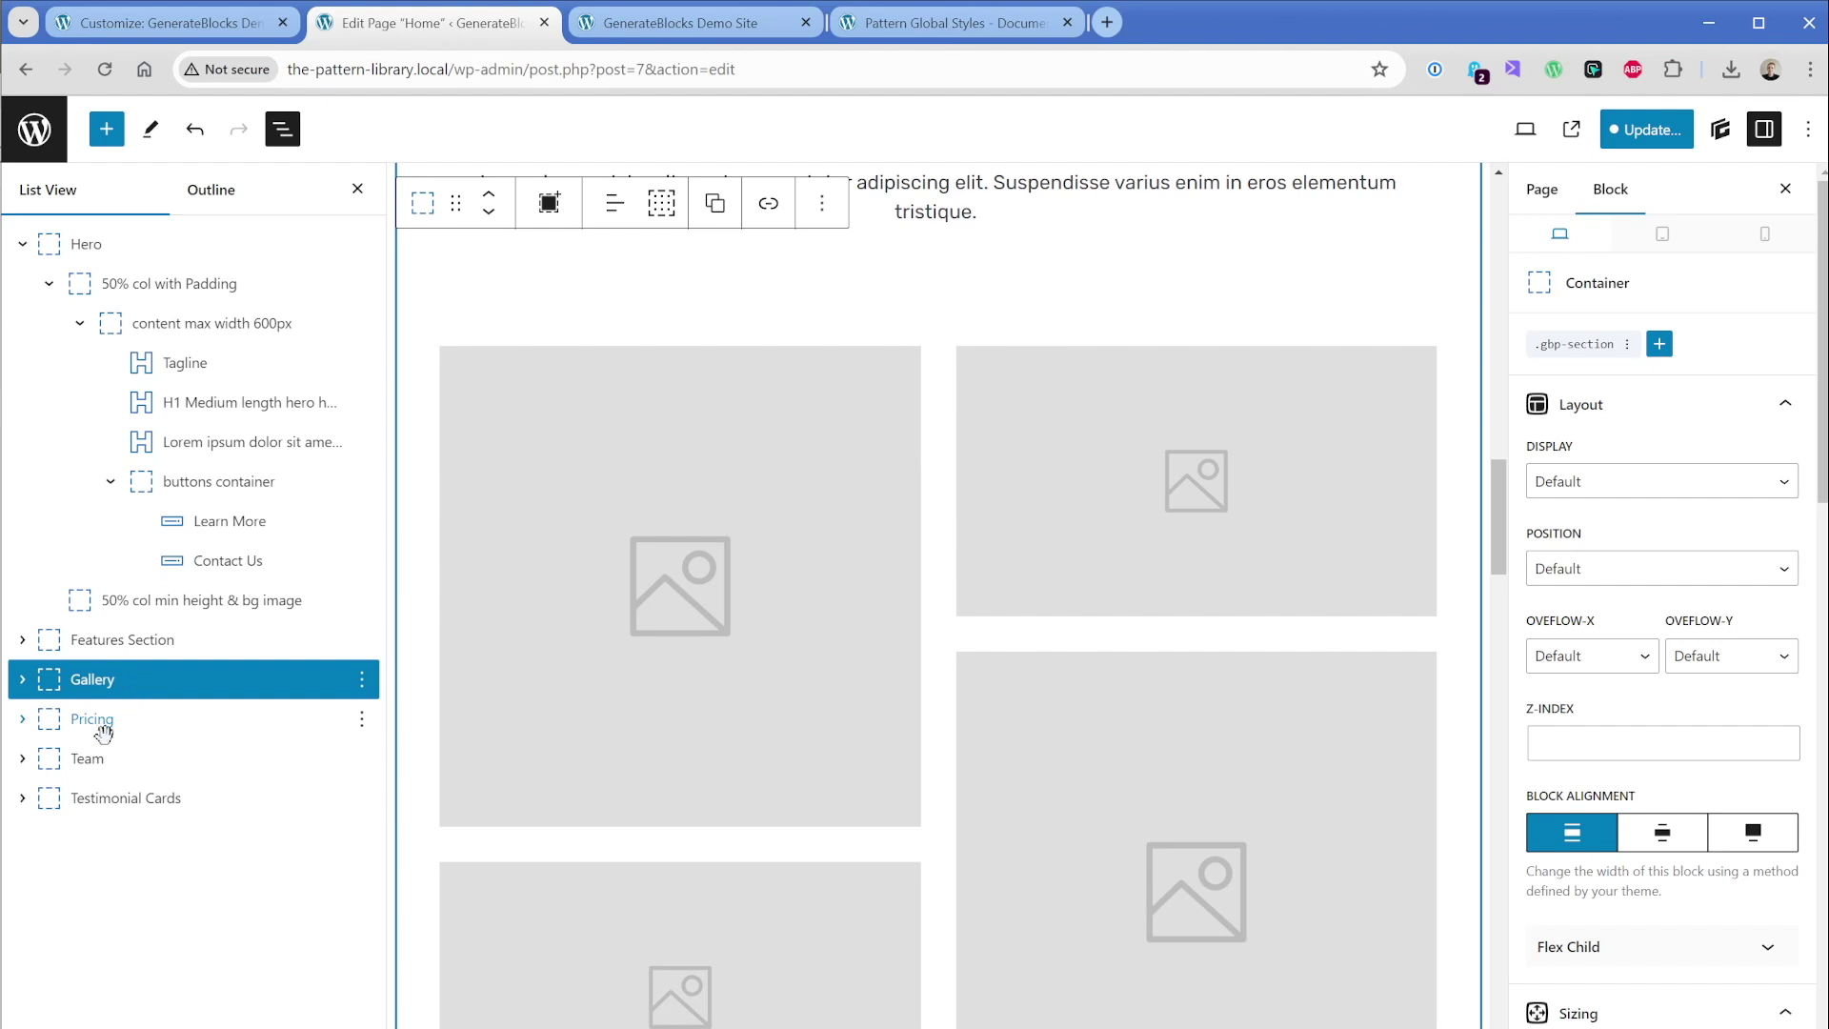
{"action": "left_click", "coordinate": [101, 728]}
{"action": "left_click", "coordinate": [105, 757]}
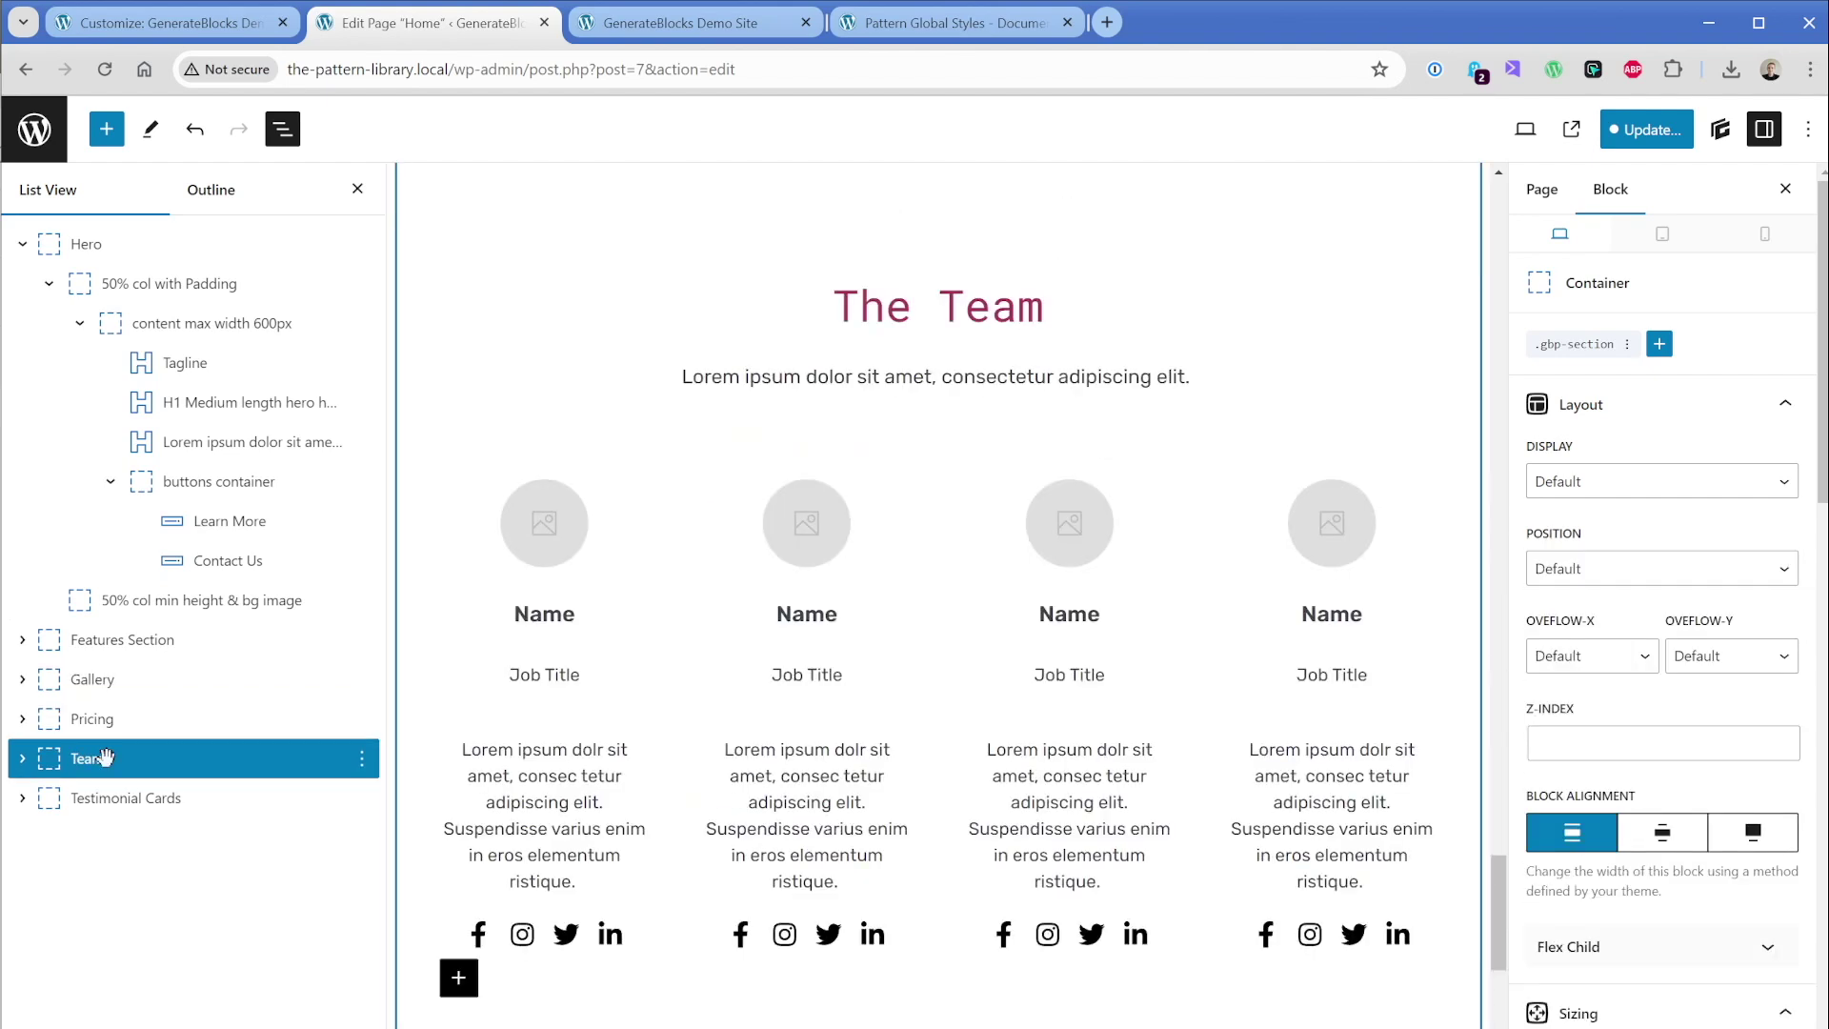
{"action": "left_click", "coordinate": [144, 796]}
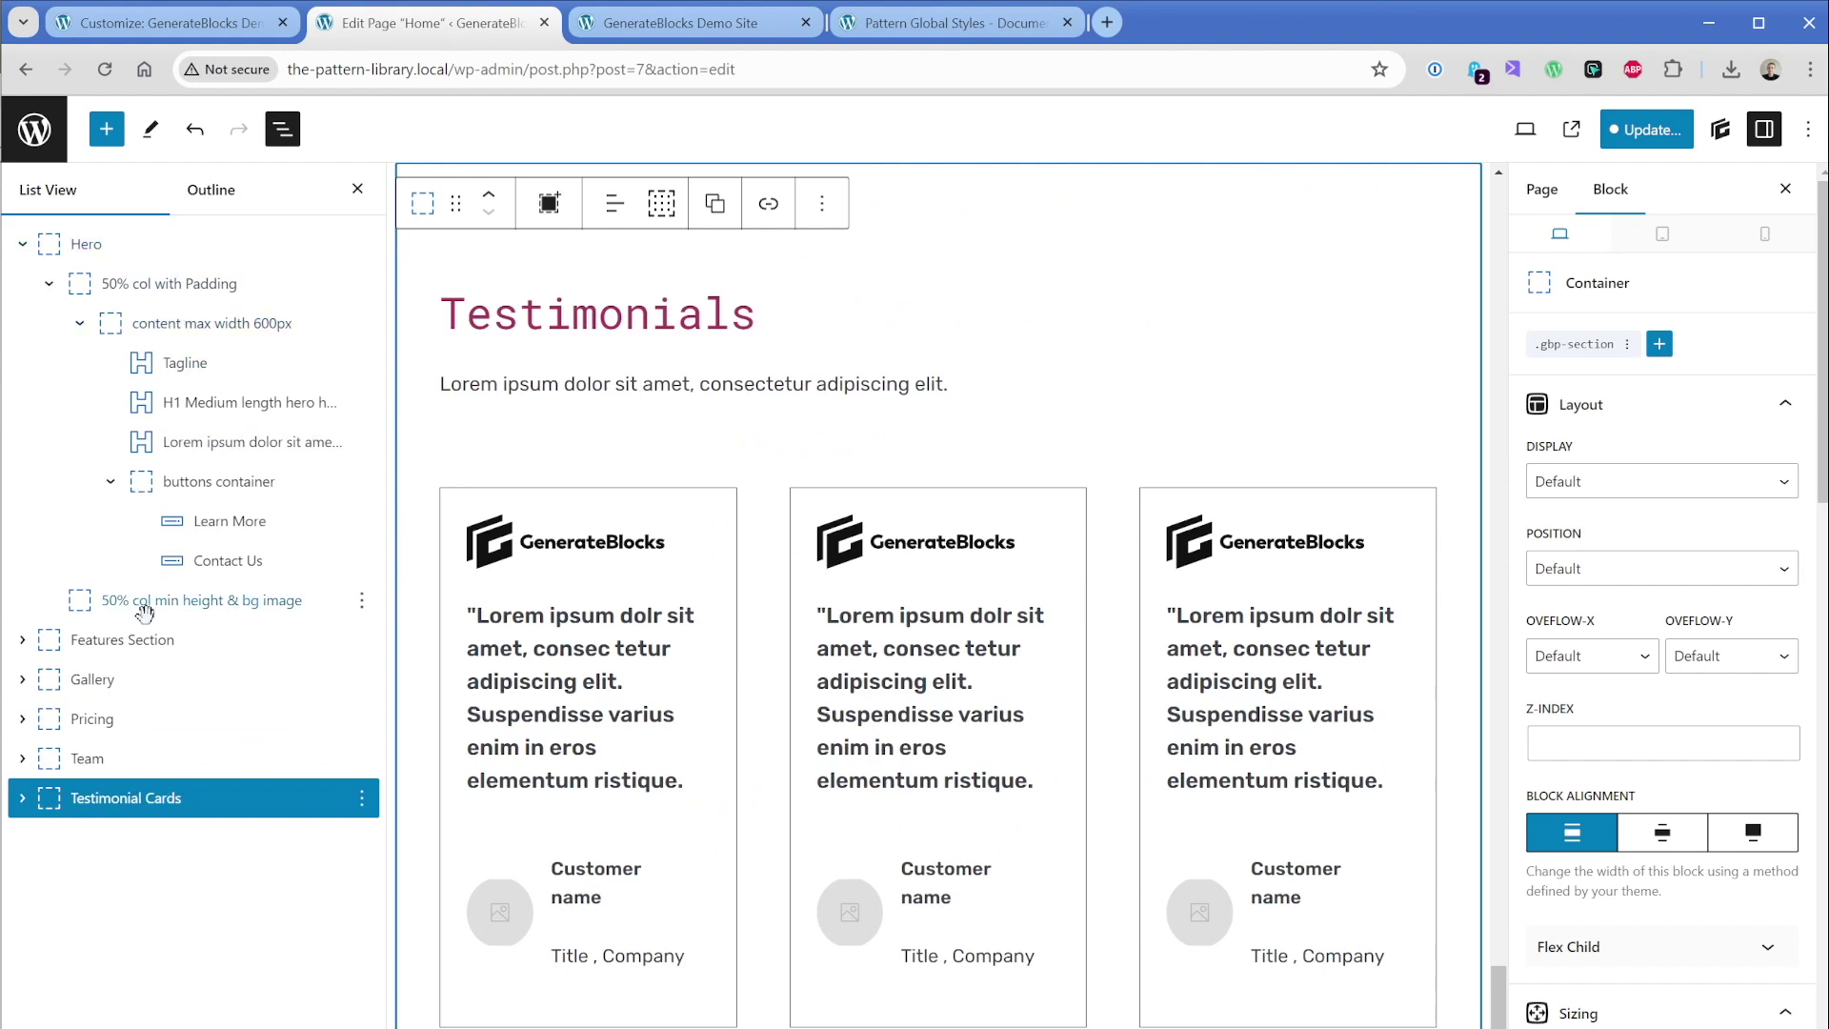
{"action": "left_click", "coordinate": [1580, 344]}
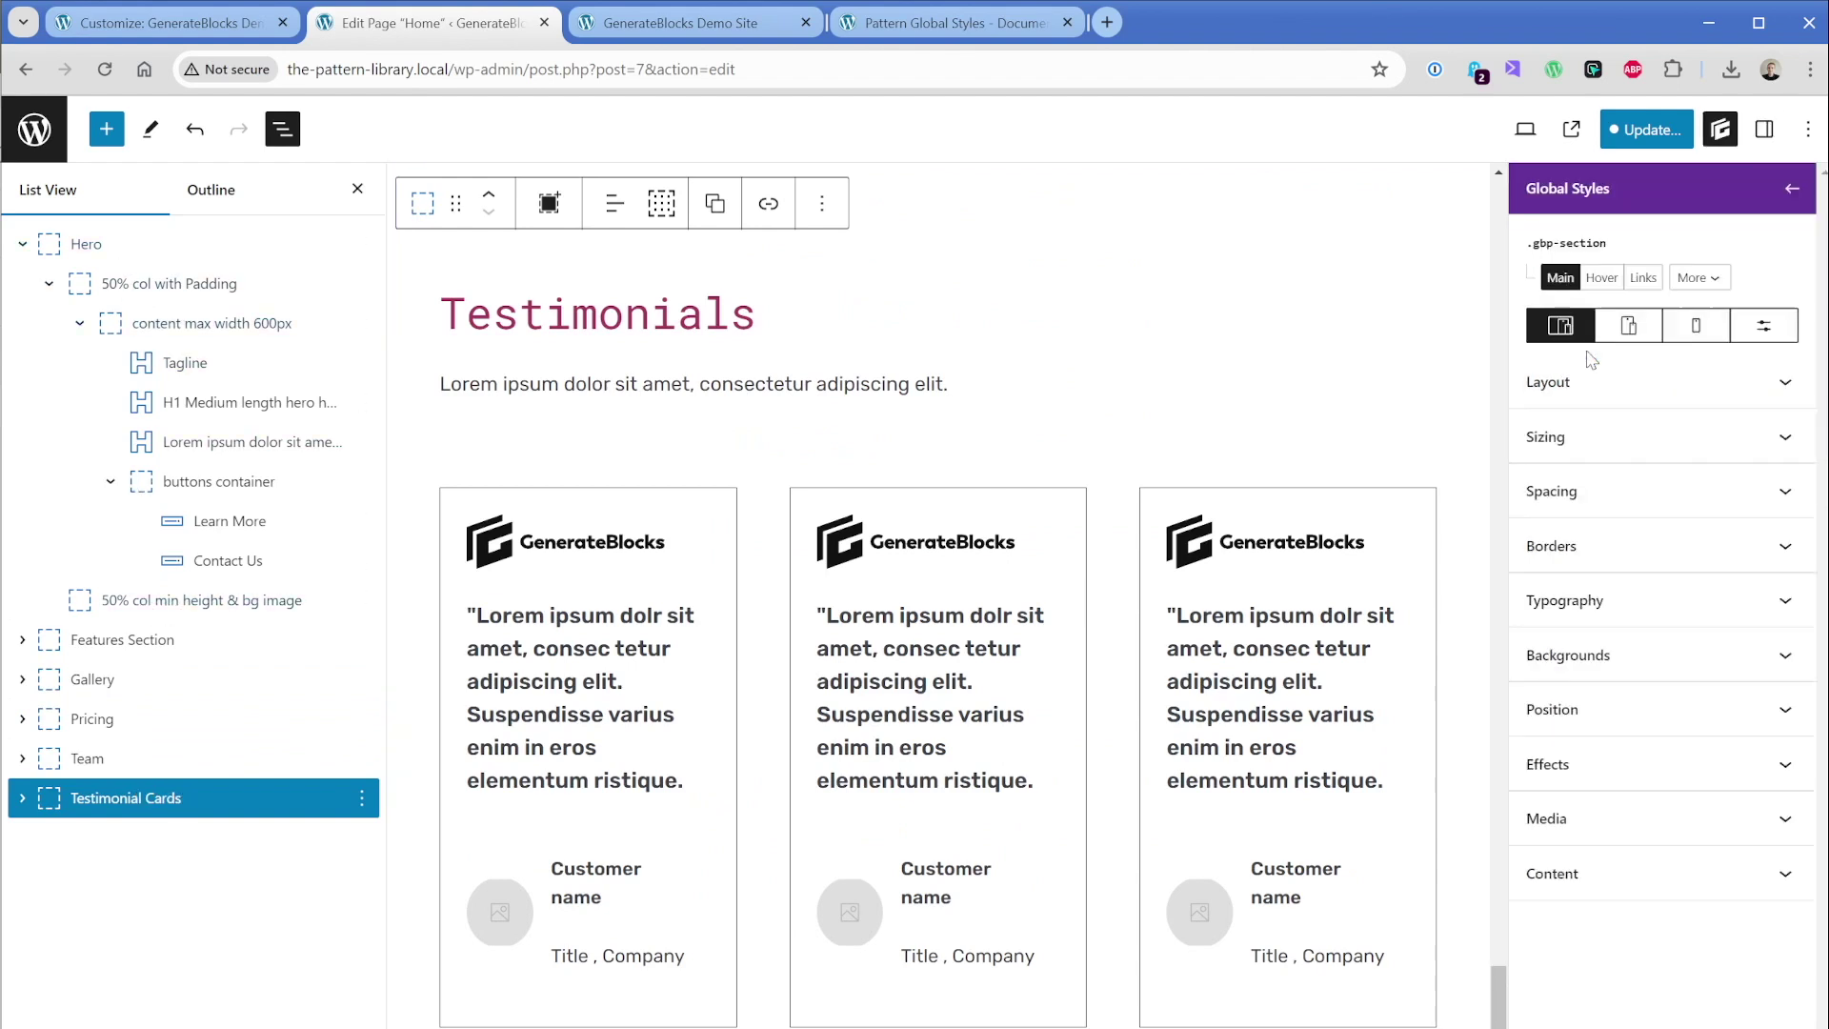
{"action": "left_click", "coordinate": [1596, 498]}
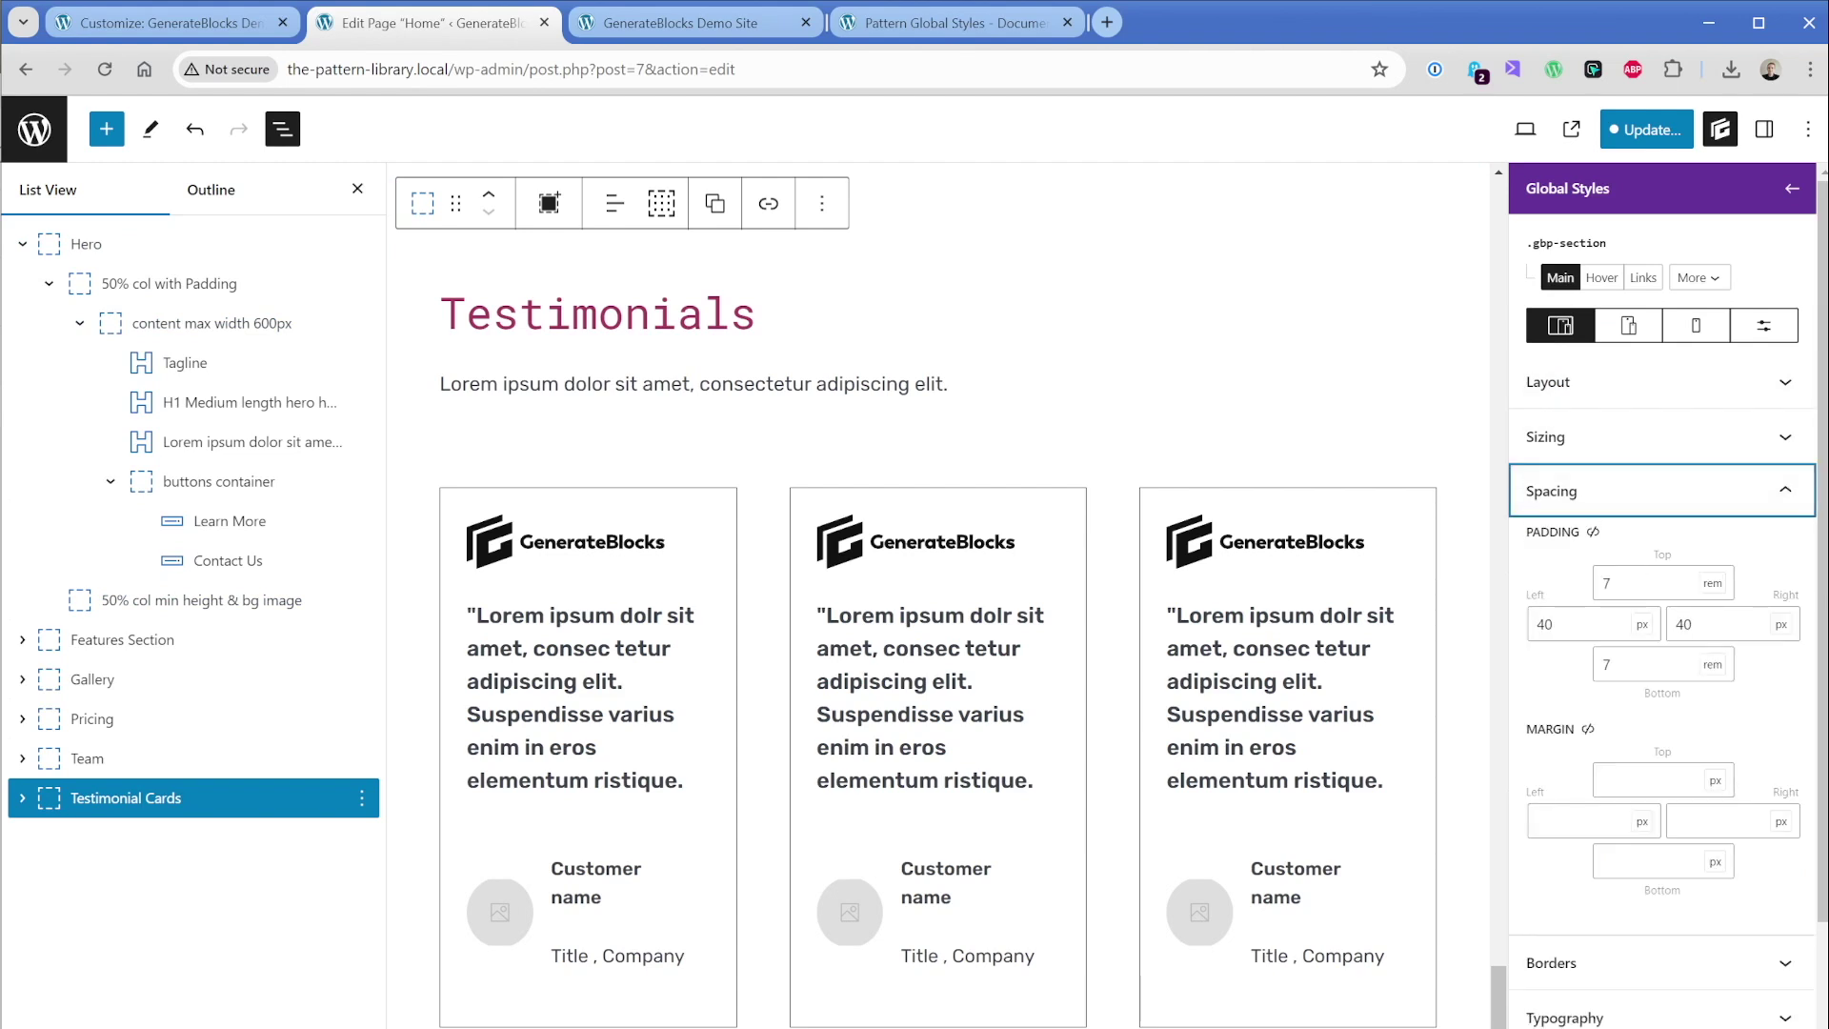
{"action": "double_click", "coordinate": [1620, 583]}
{"action": "type", "text": "3"}
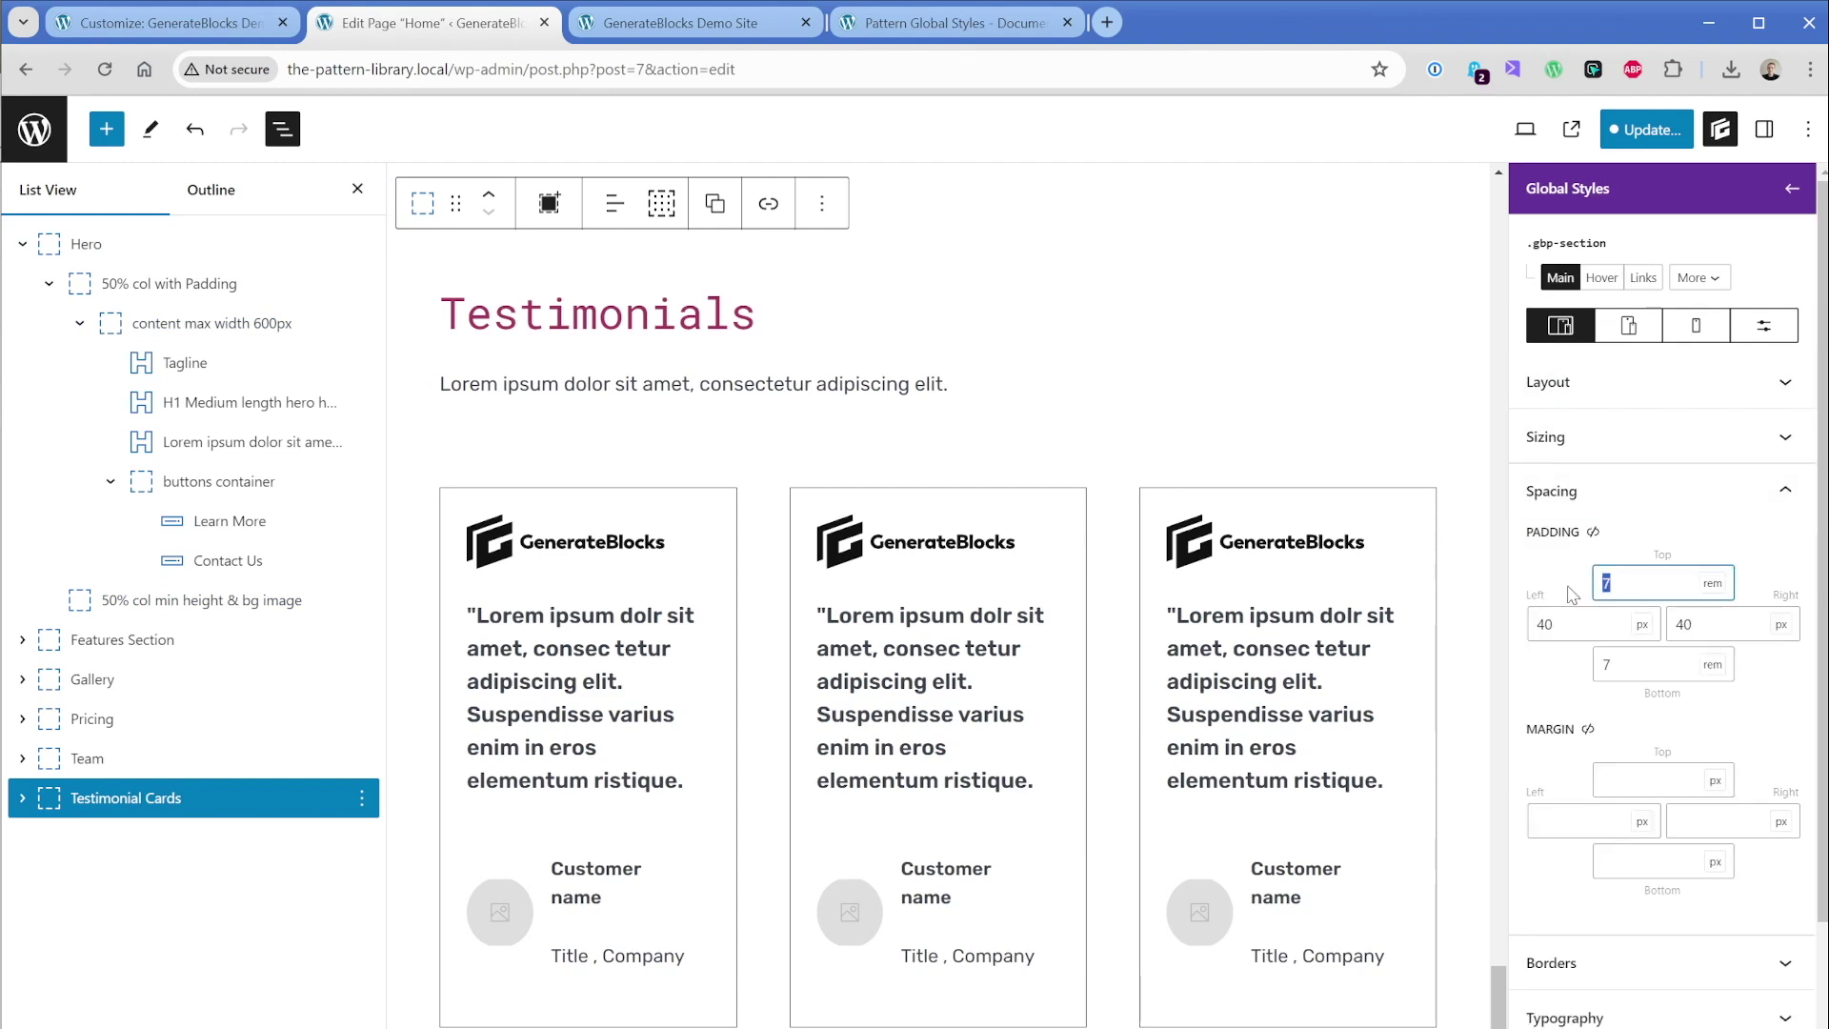
{"action": "double_click", "coordinate": [1619, 664]}
{"action": "type", "text": "3"}
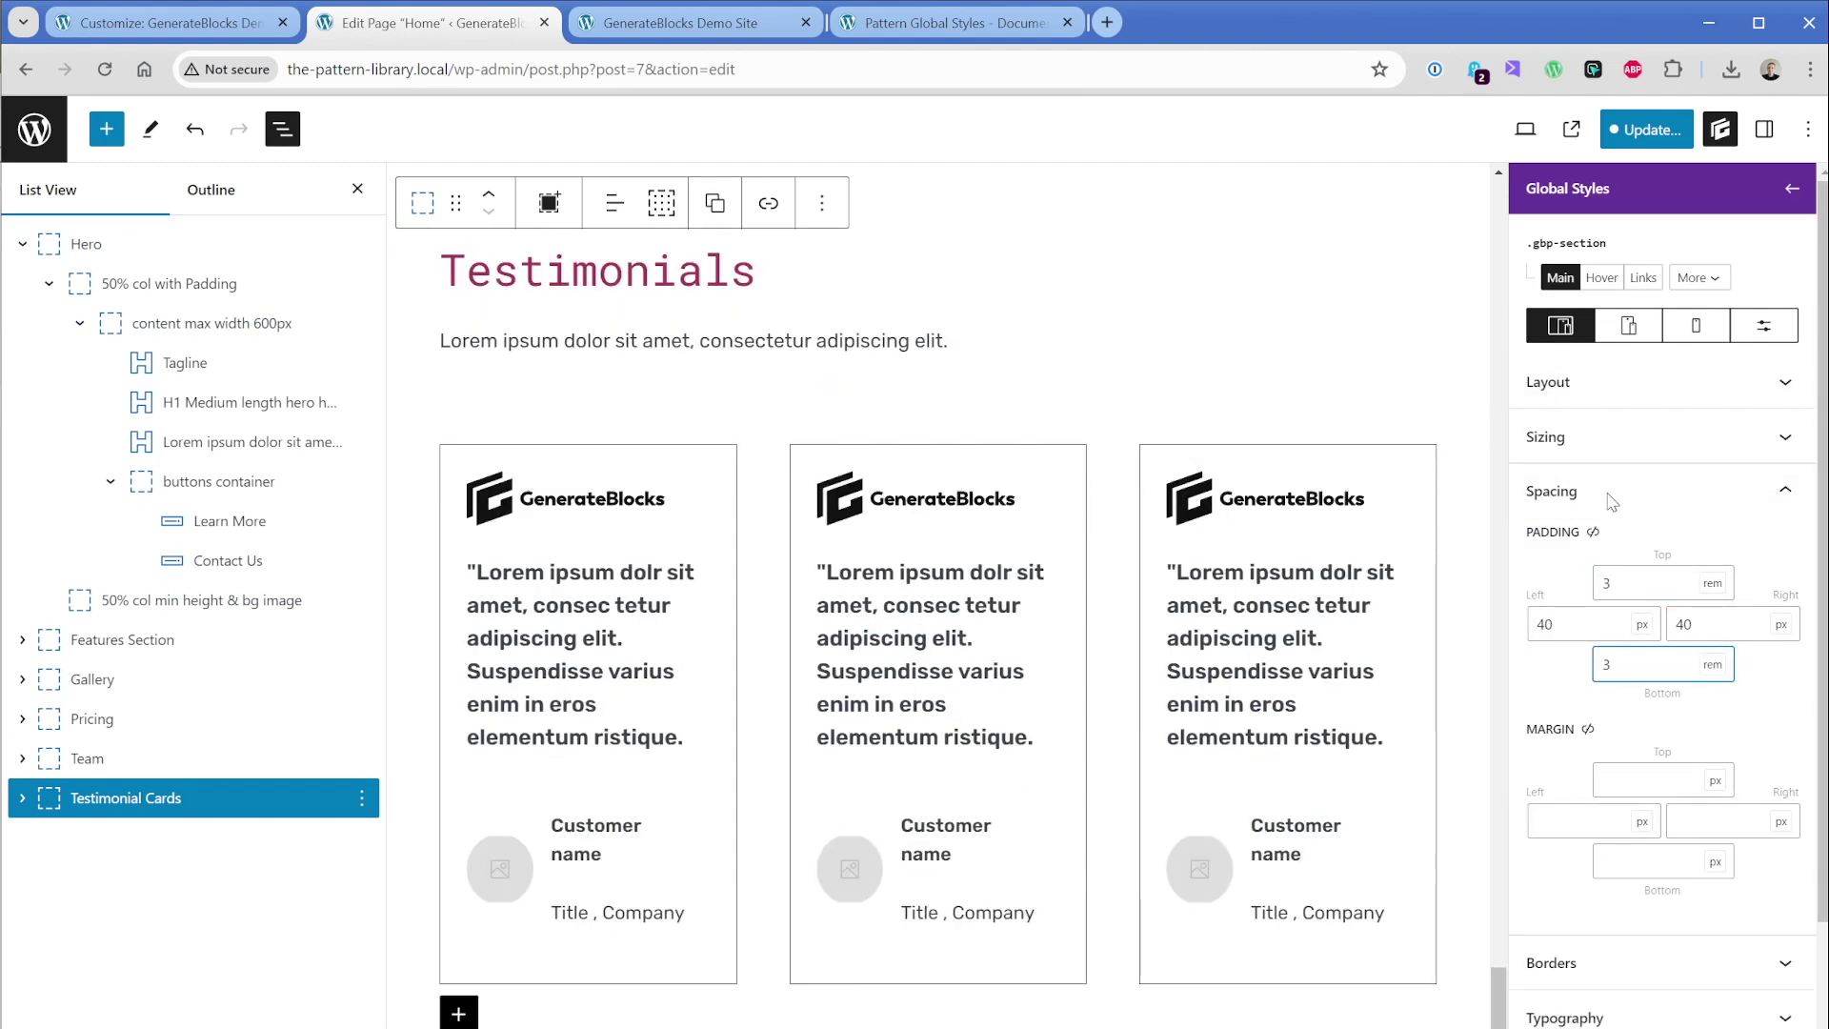
Save the changes and reload the live demo site to view the tighter sections
{"action": "left_click", "coordinate": [1646, 129]}
{"action": "left_click", "coordinate": [1577, 130]}
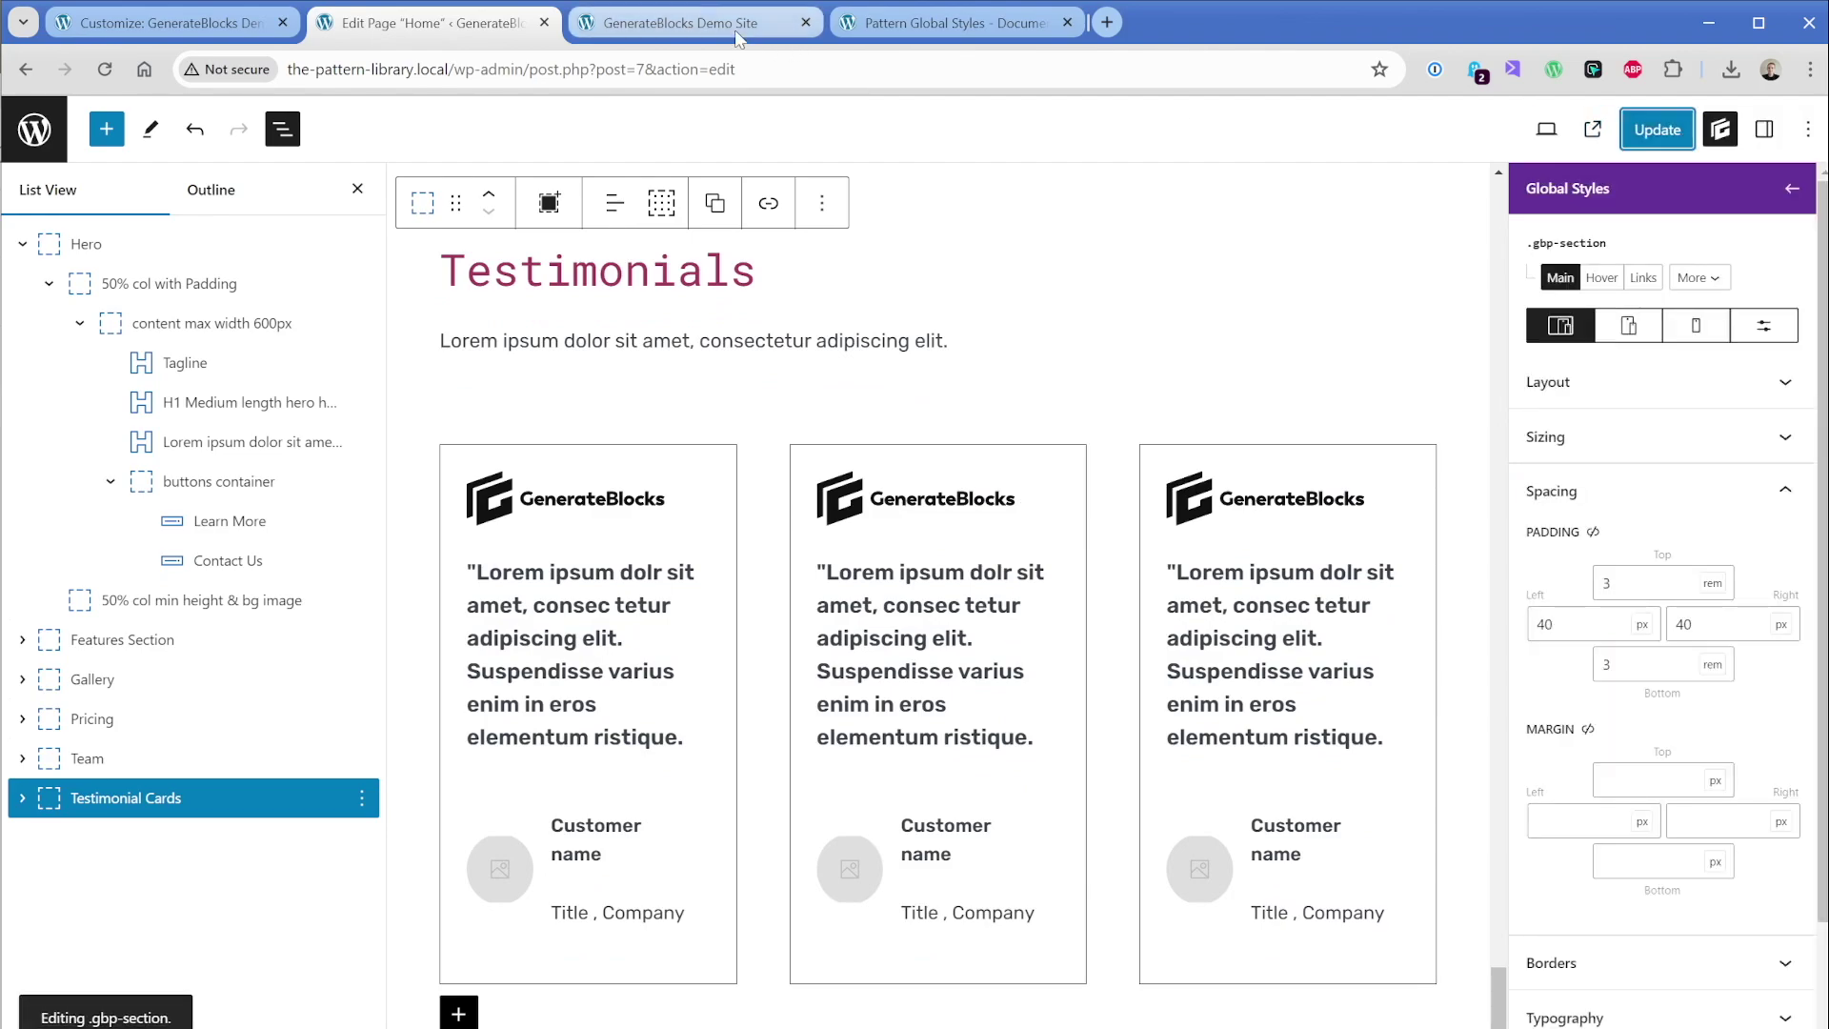
{"action": "left_click", "coordinate": [686, 23]}
{"action": "key", "text": "ctrl+r"}
{"action": "scroll", "coordinate": [809, 603], "scroll_direction": "down", "scroll_amount": 13}
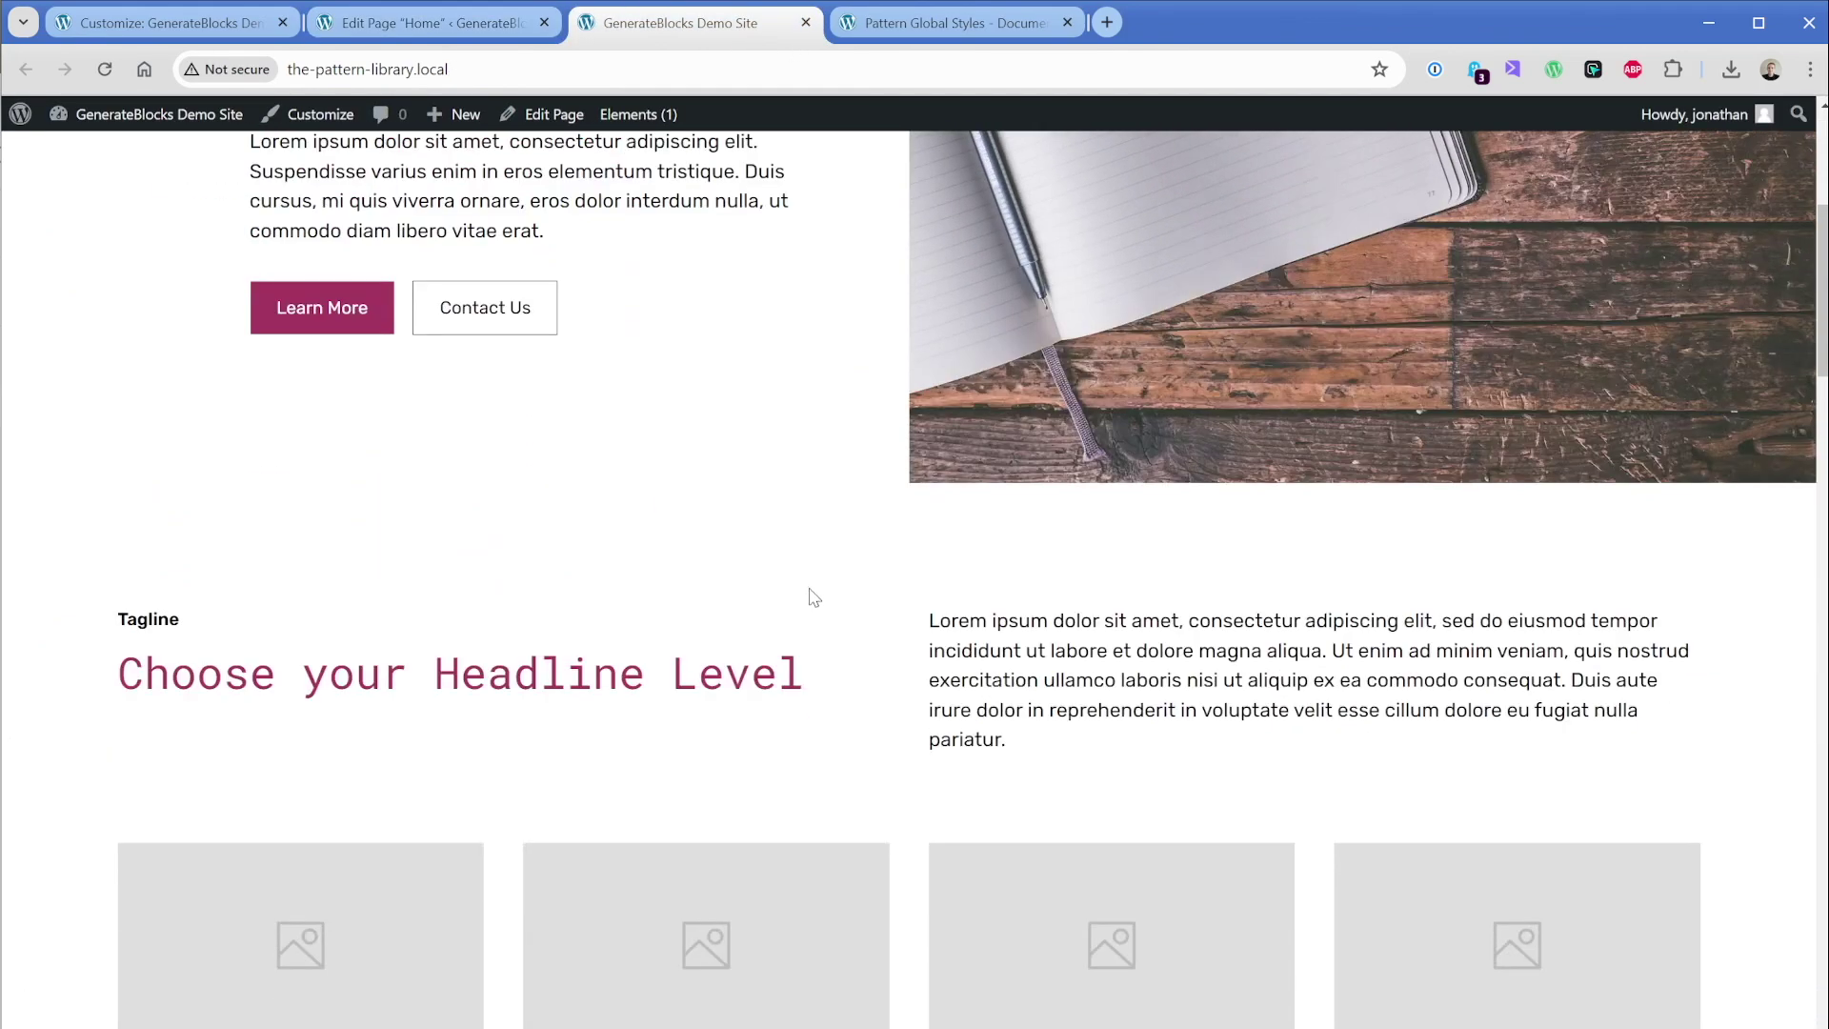
{"action": "scroll", "coordinate": [855, 566], "scroll_direction": "down", "scroll_amount": 15}
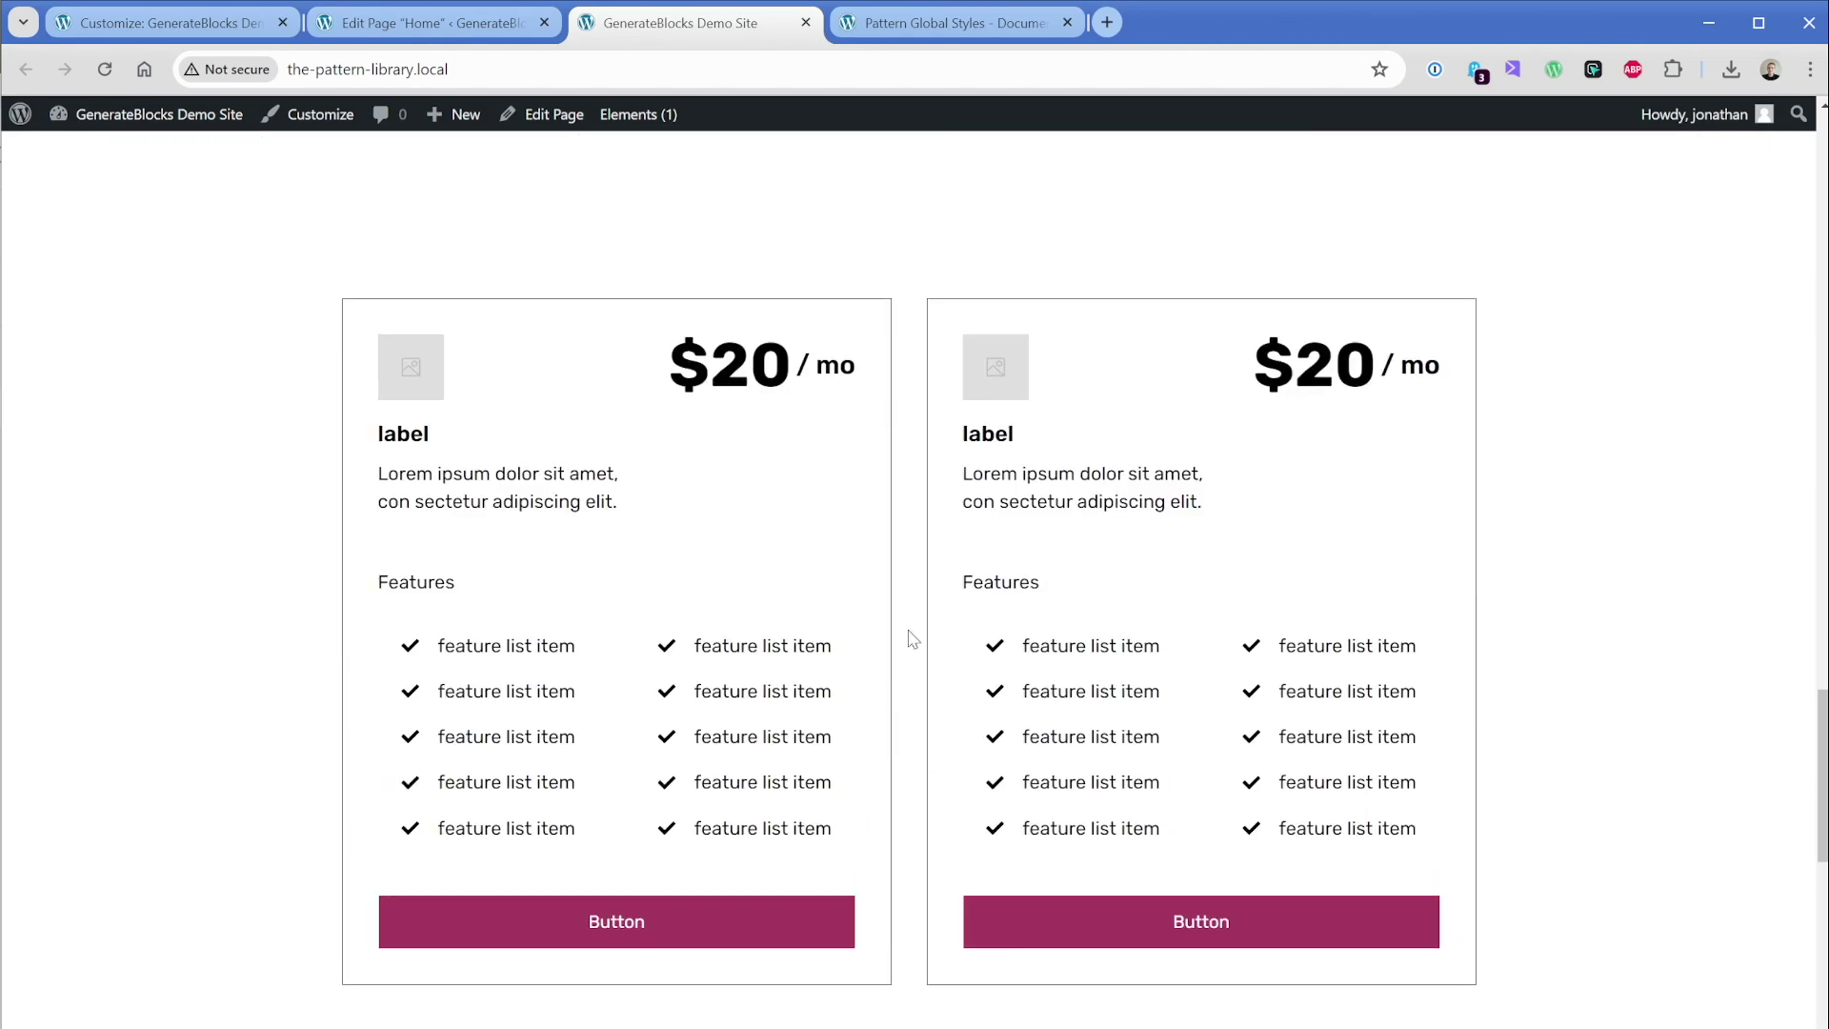
View the Customizer's Layout › Container settings showing the 1440 px container width
{"action": "left_click", "coordinate": [202, 22]}
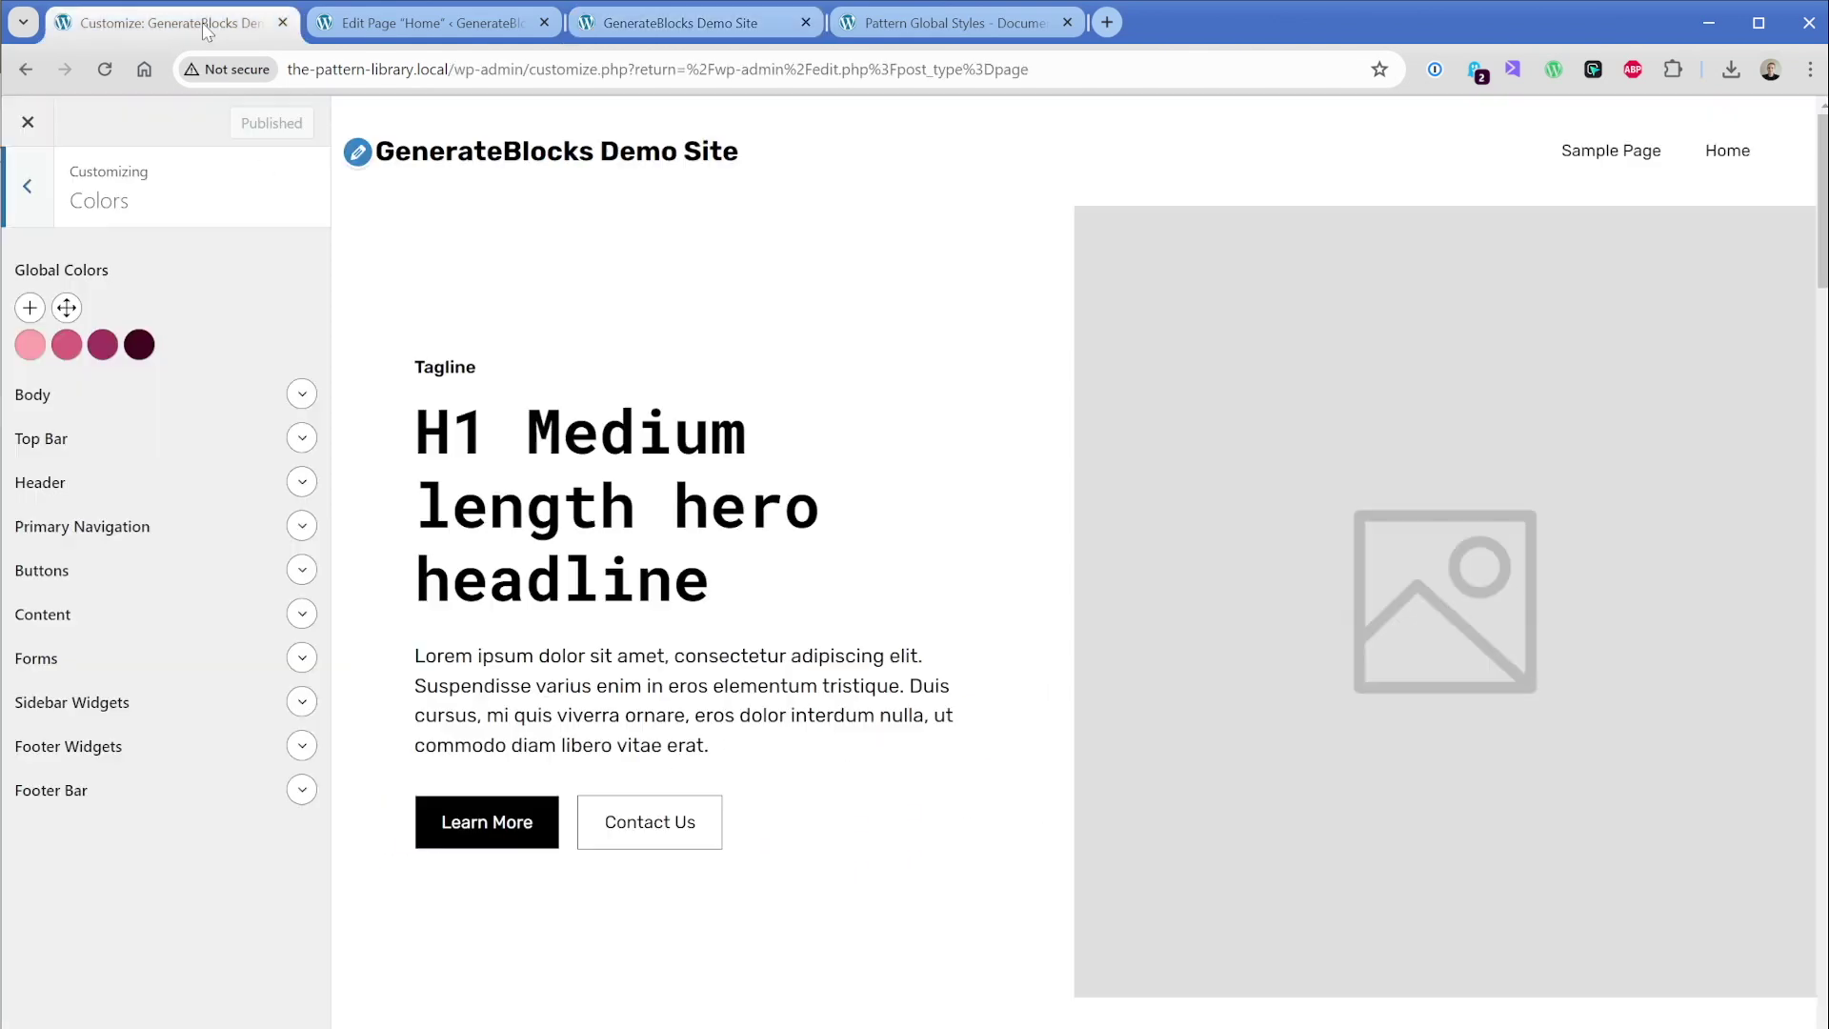
{"action": "left_click", "coordinate": [27, 217]}
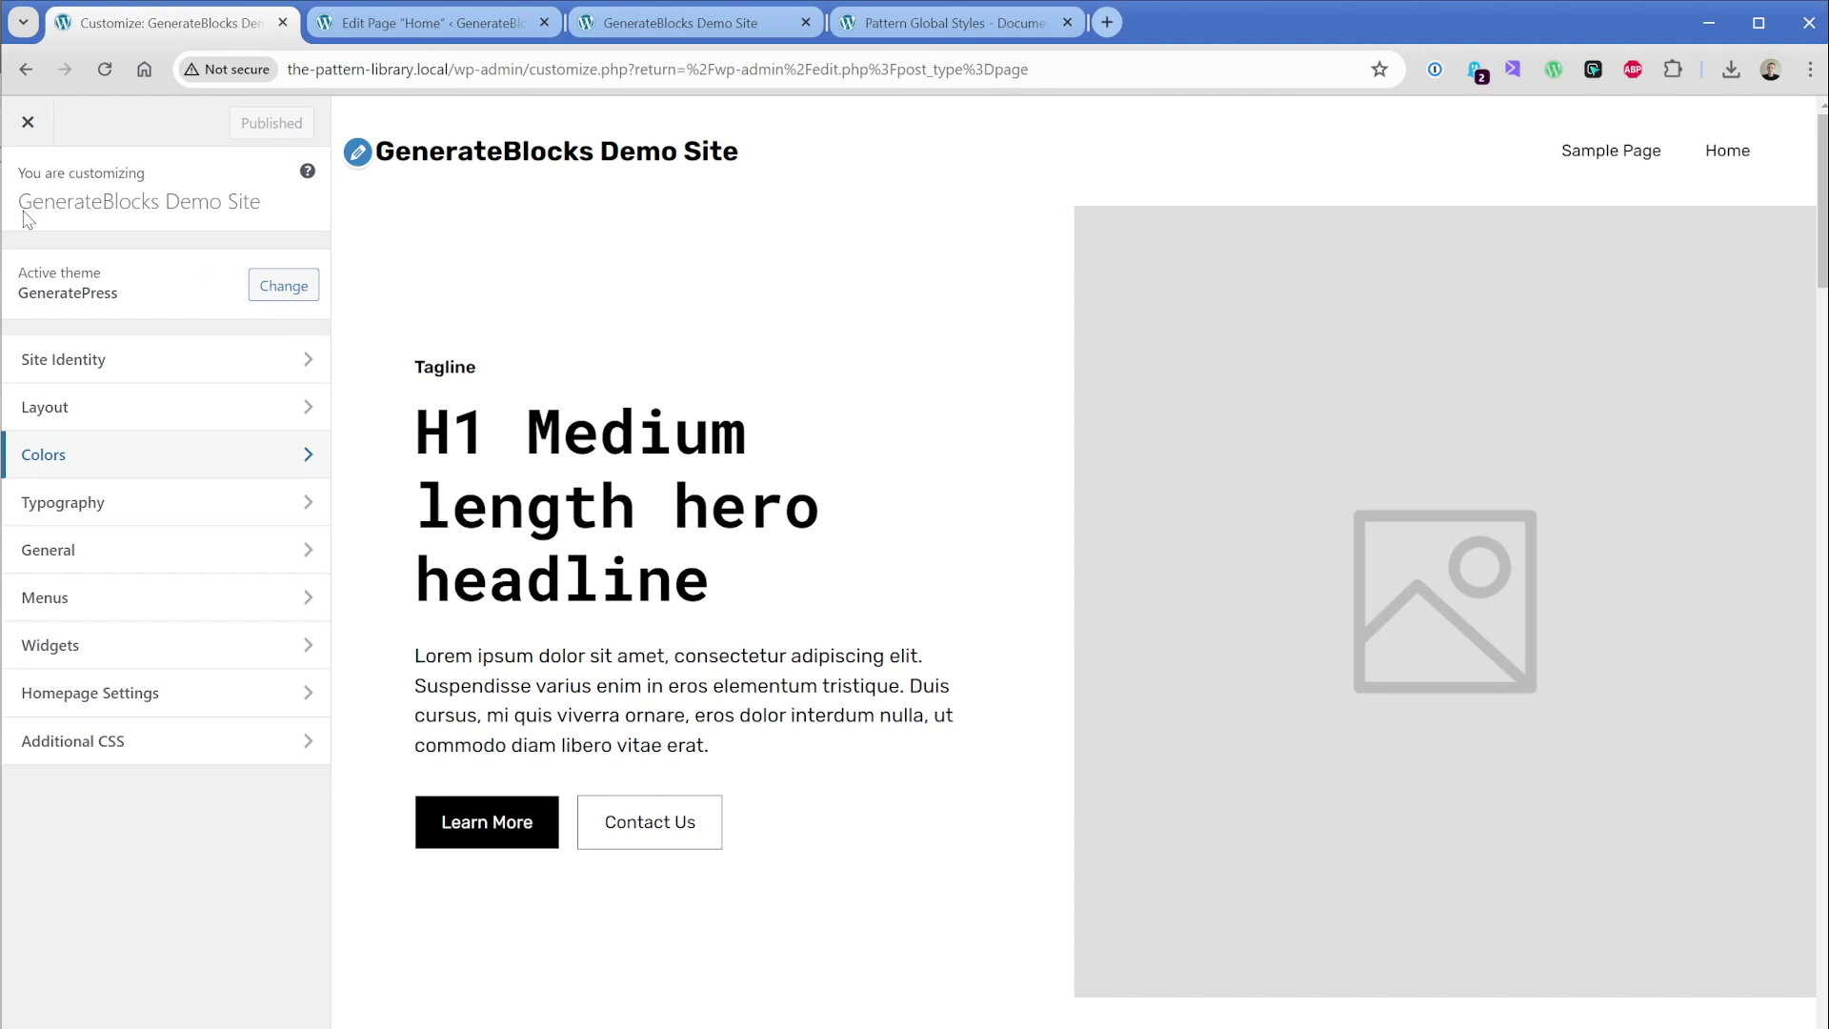
{"action": "left_click", "coordinate": [90, 416]}
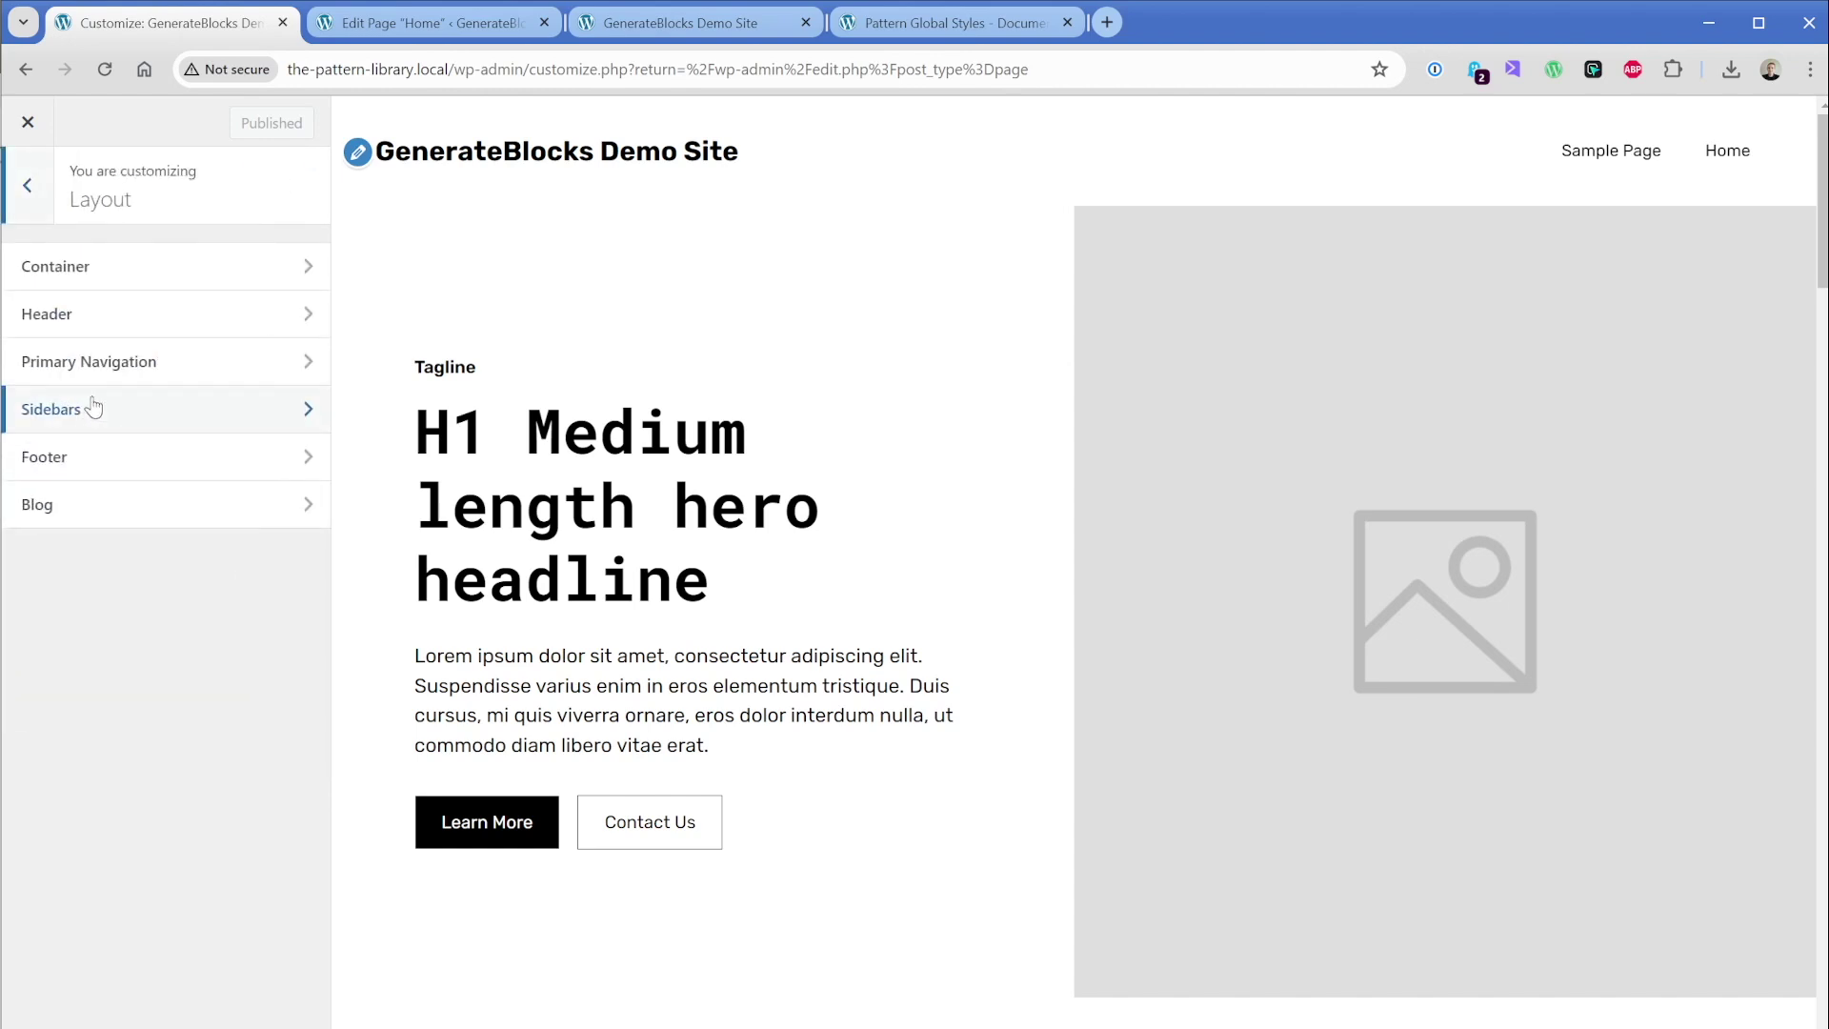
{"action": "left_click", "coordinate": [114, 274]}
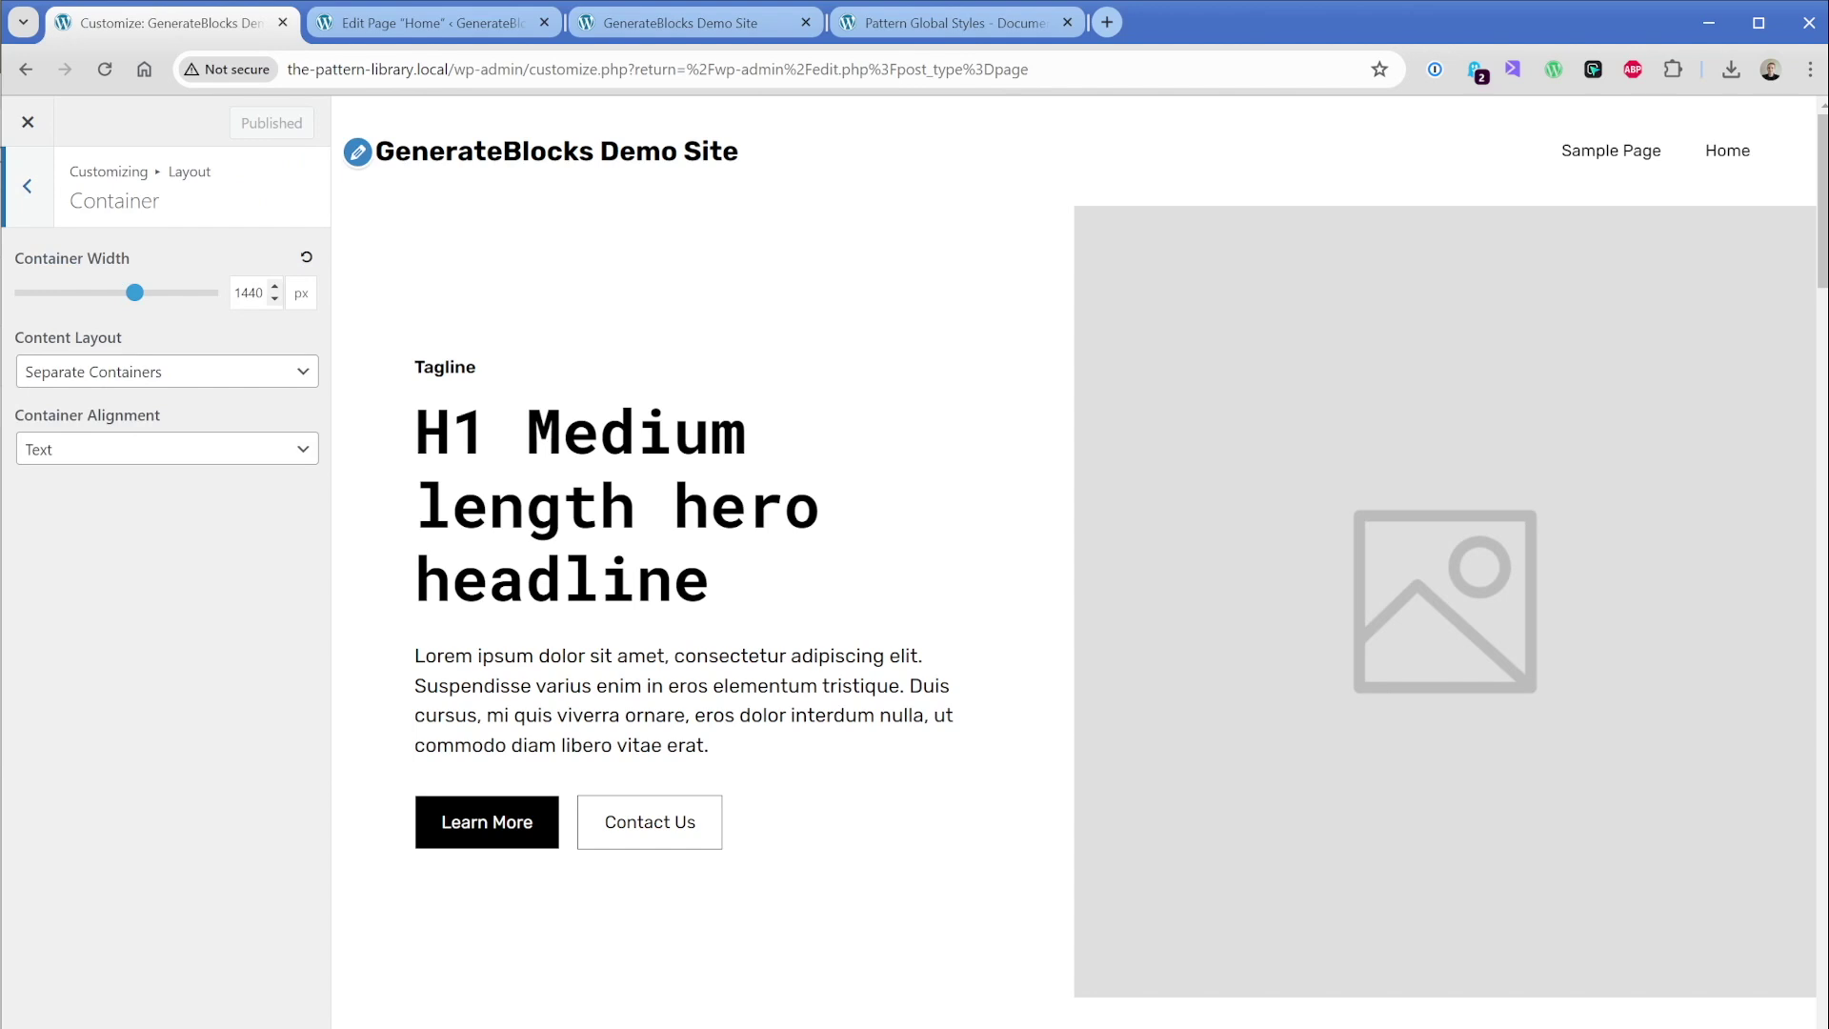
Make the Team section's Max Width use the global 1440 max-width, then exit to the Pages list
{"action": "left_click", "coordinate": [429, 23]}
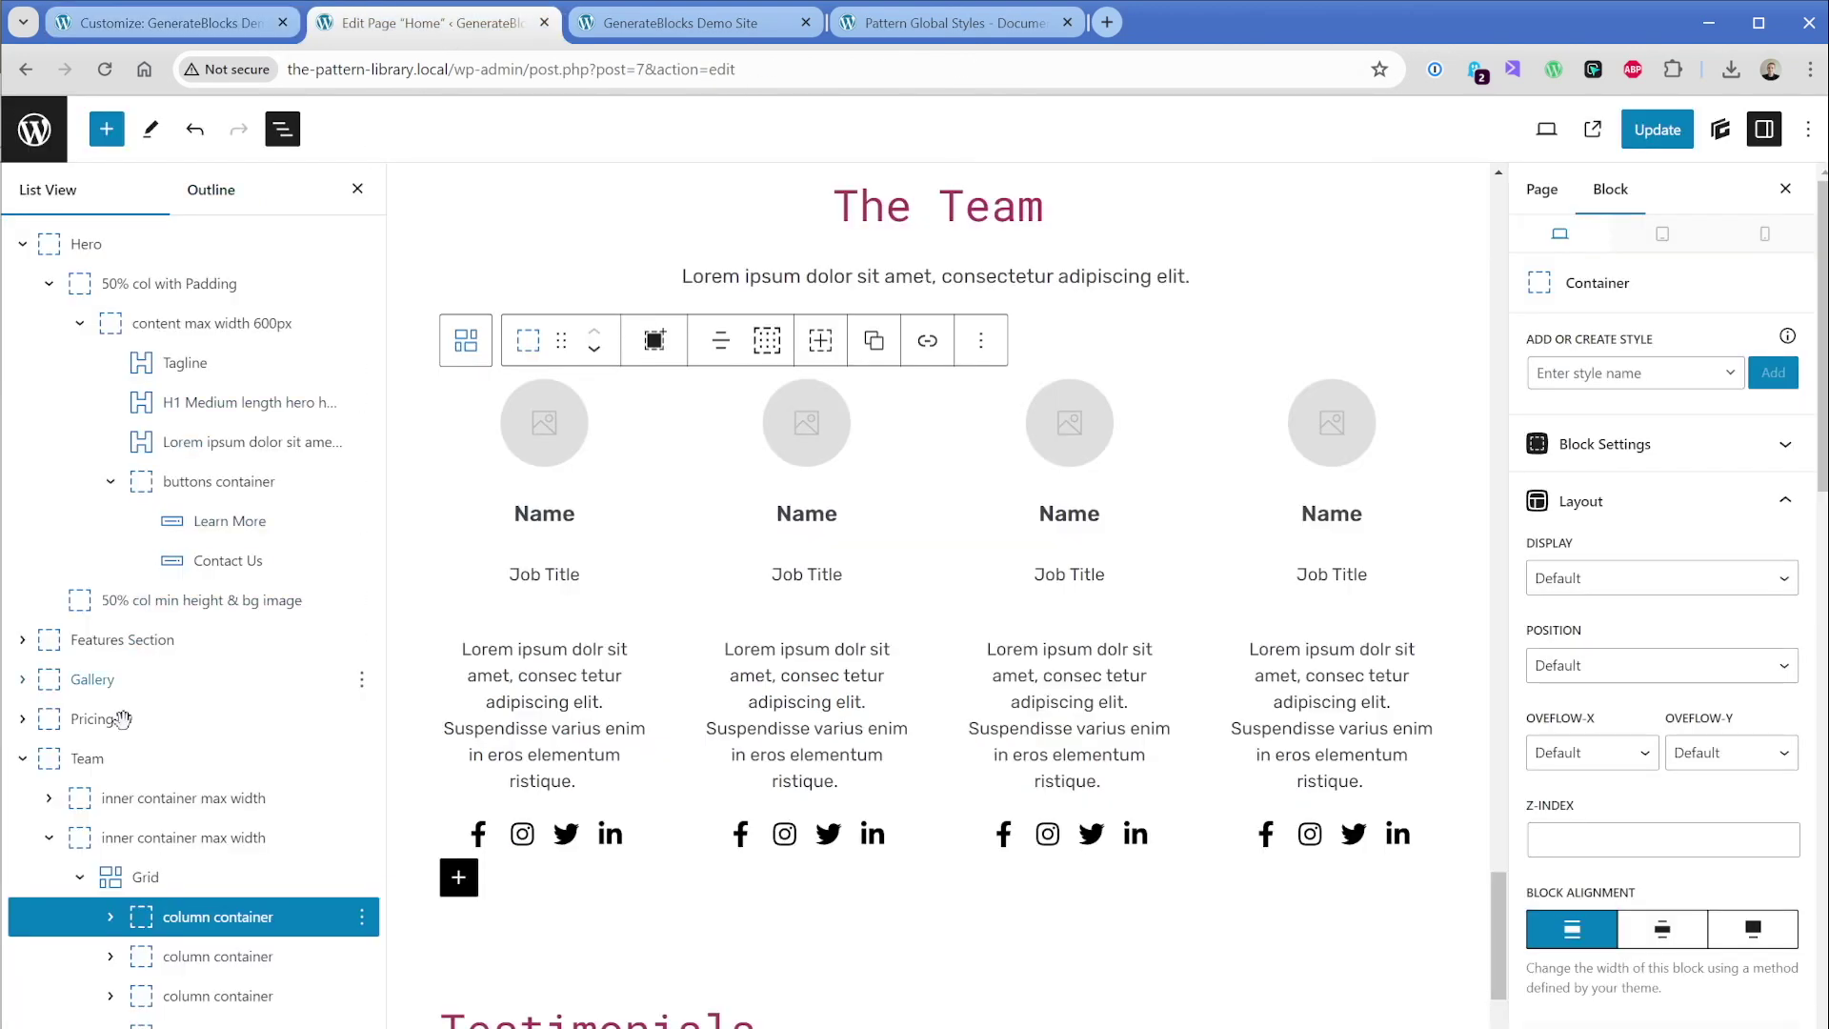
{"action": "left_click", "coordinate": [118, 757]}
{"action": "left_click", "coordinate": [24, 761]}
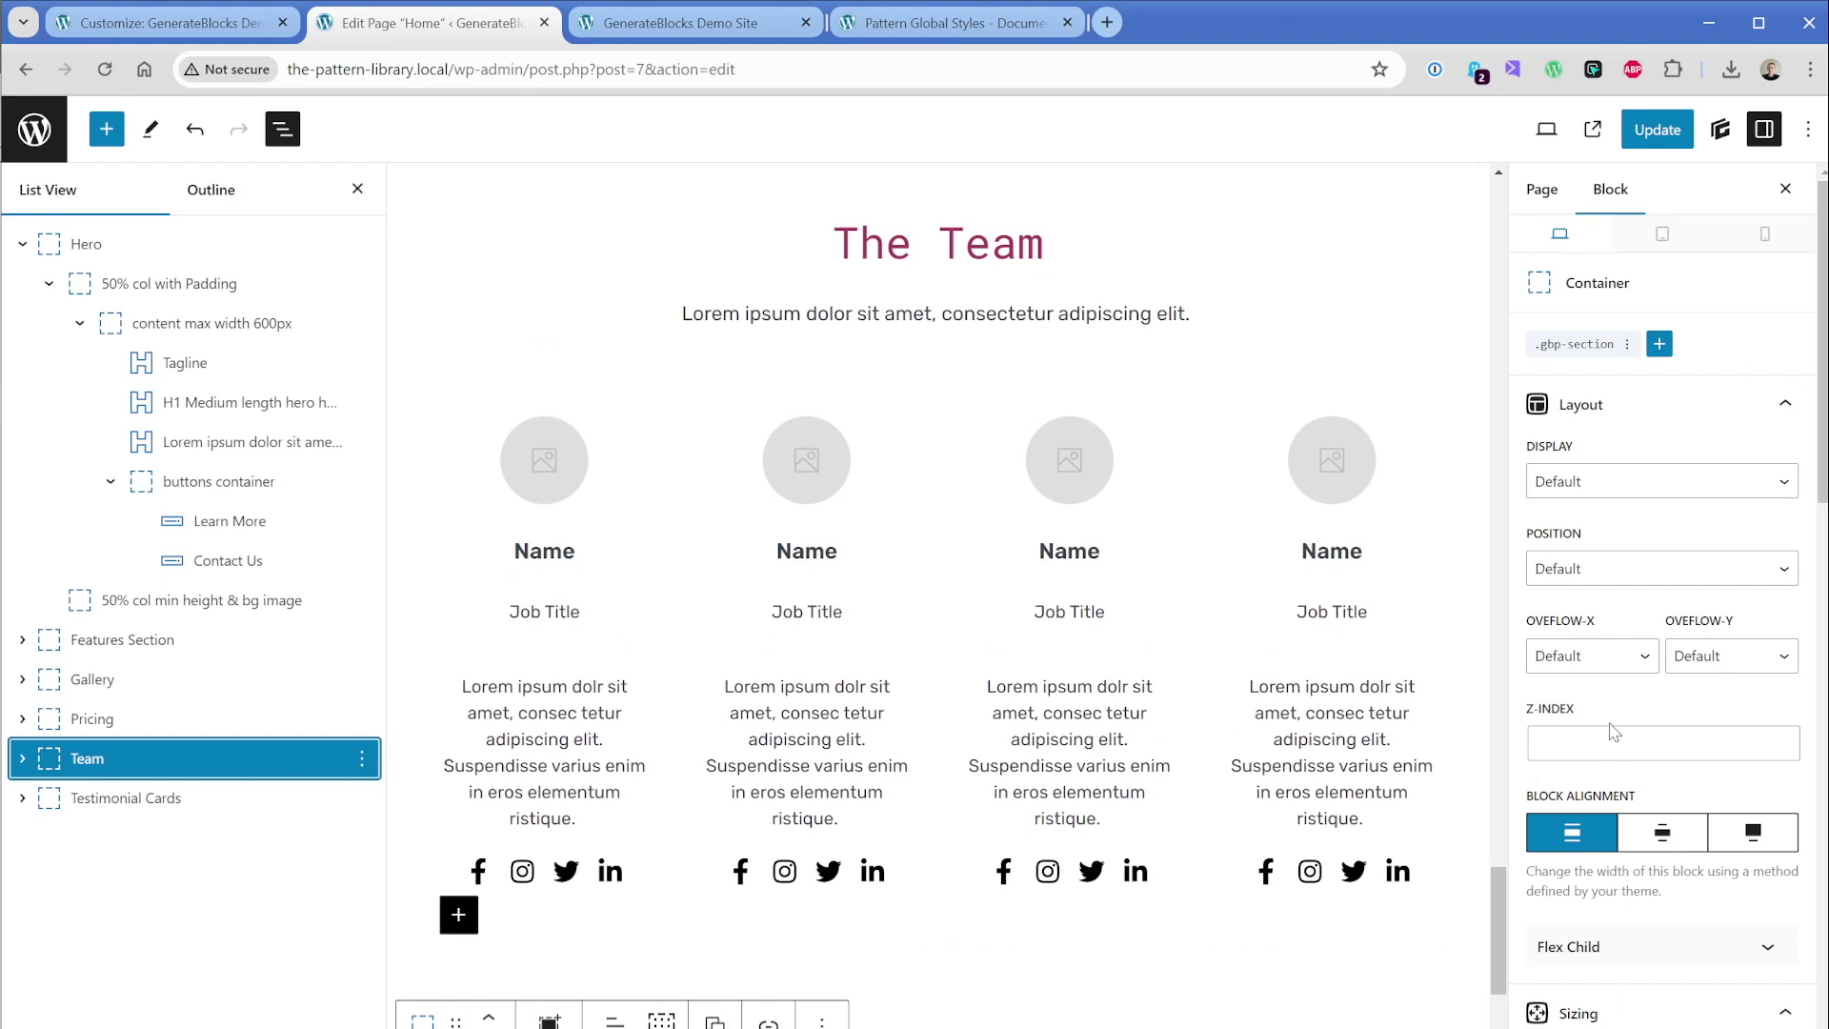
{"action": "scroll", "coordinate": [1620, 730], "scroll_direction": "down", "scroll_amount": 5}
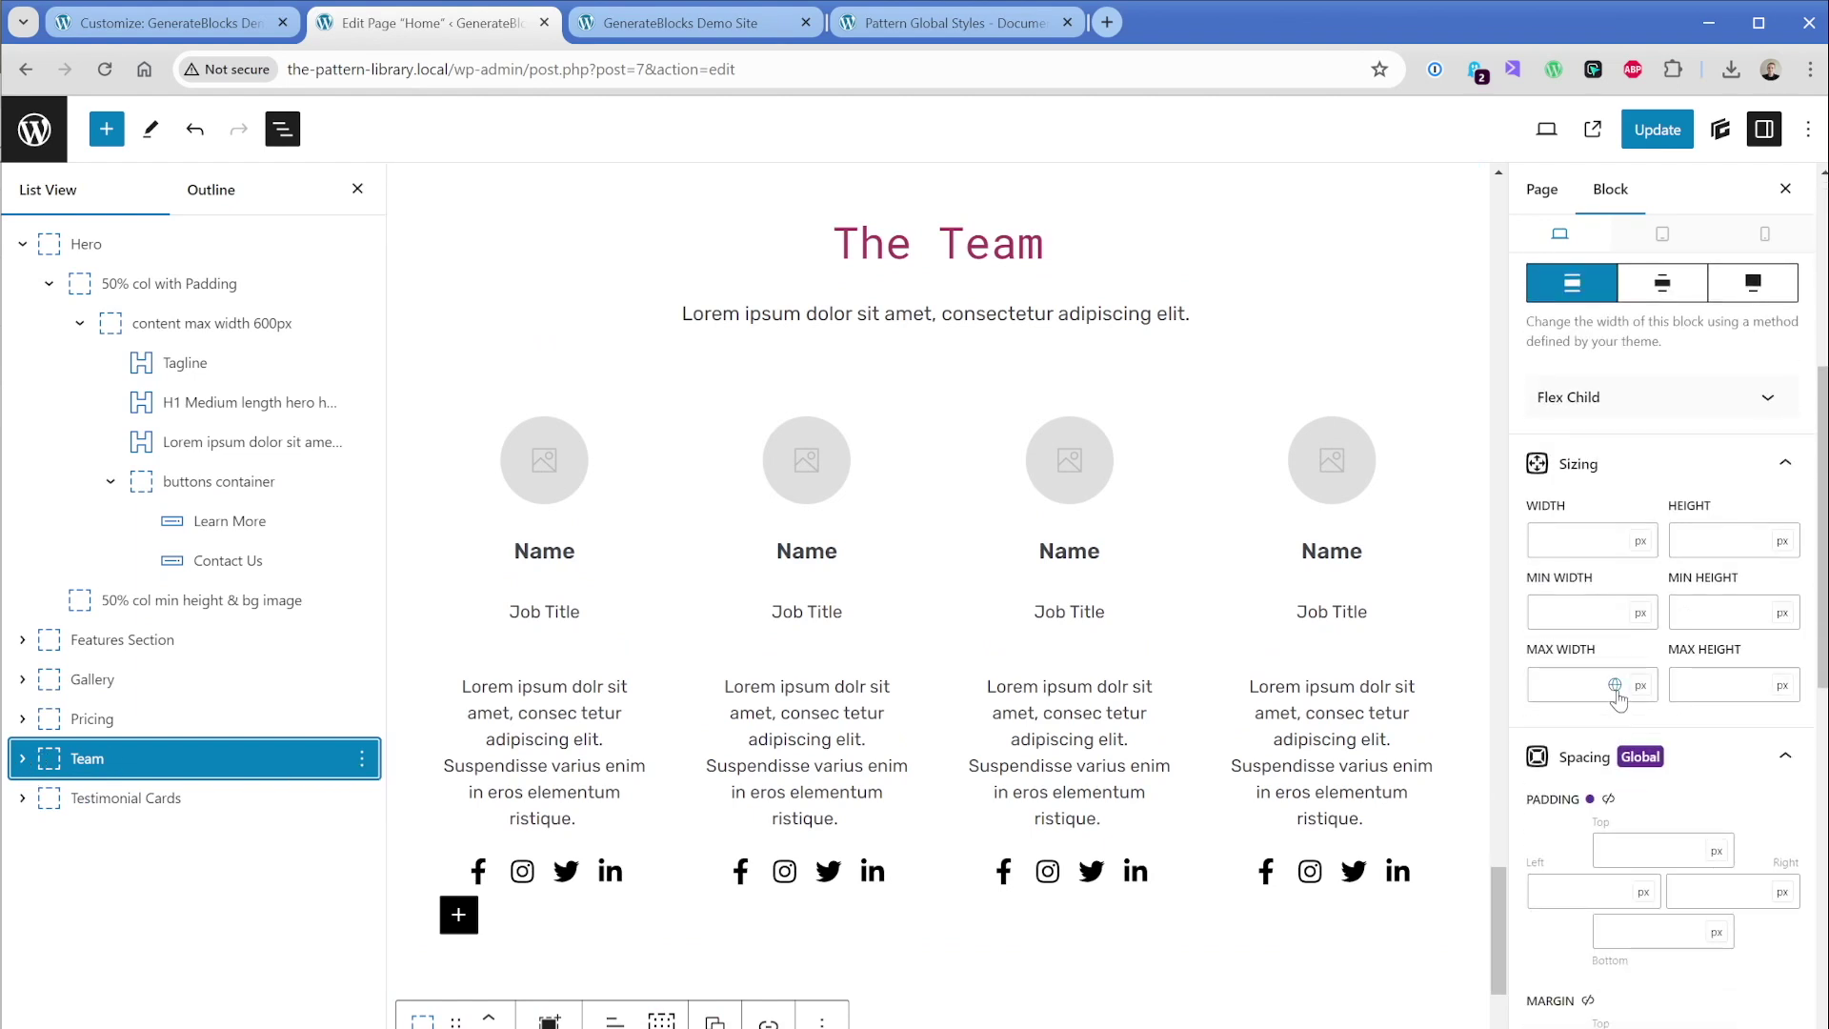
{"action": "left_click", "coordinate": [1616, 688]}
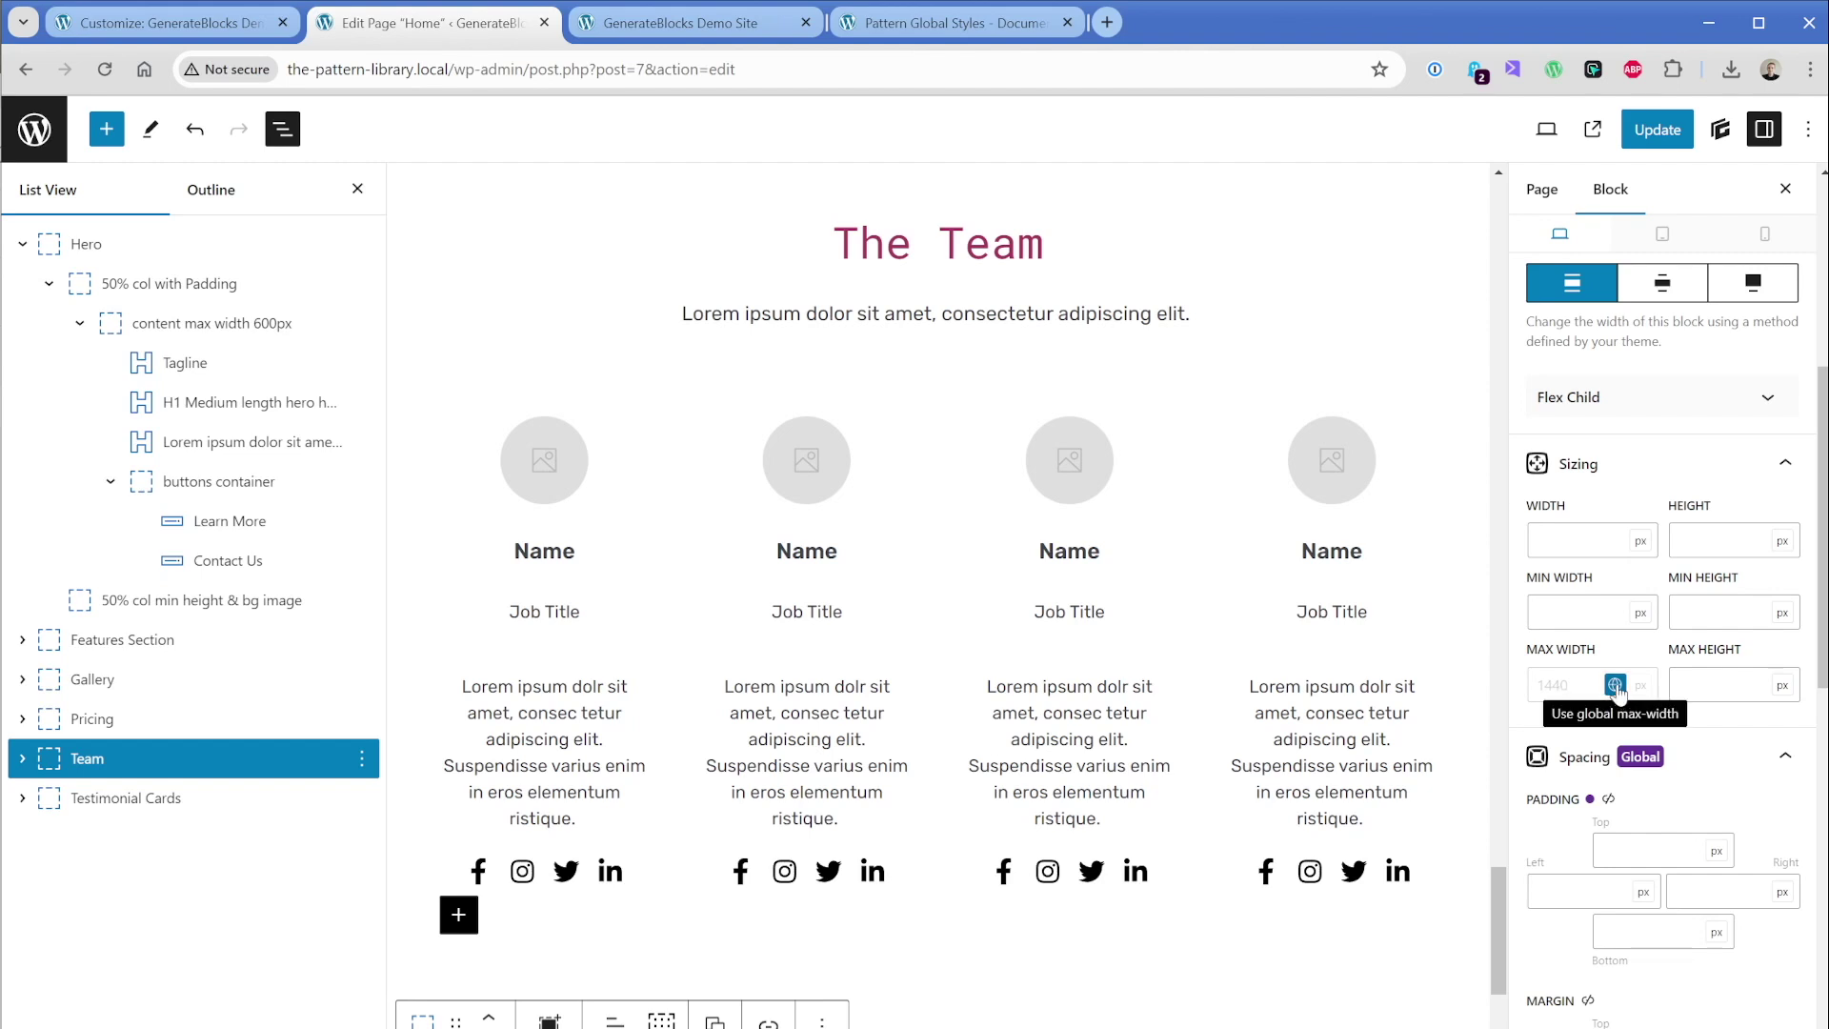
{"action": "left_click", "coordinate": [35, 128]}
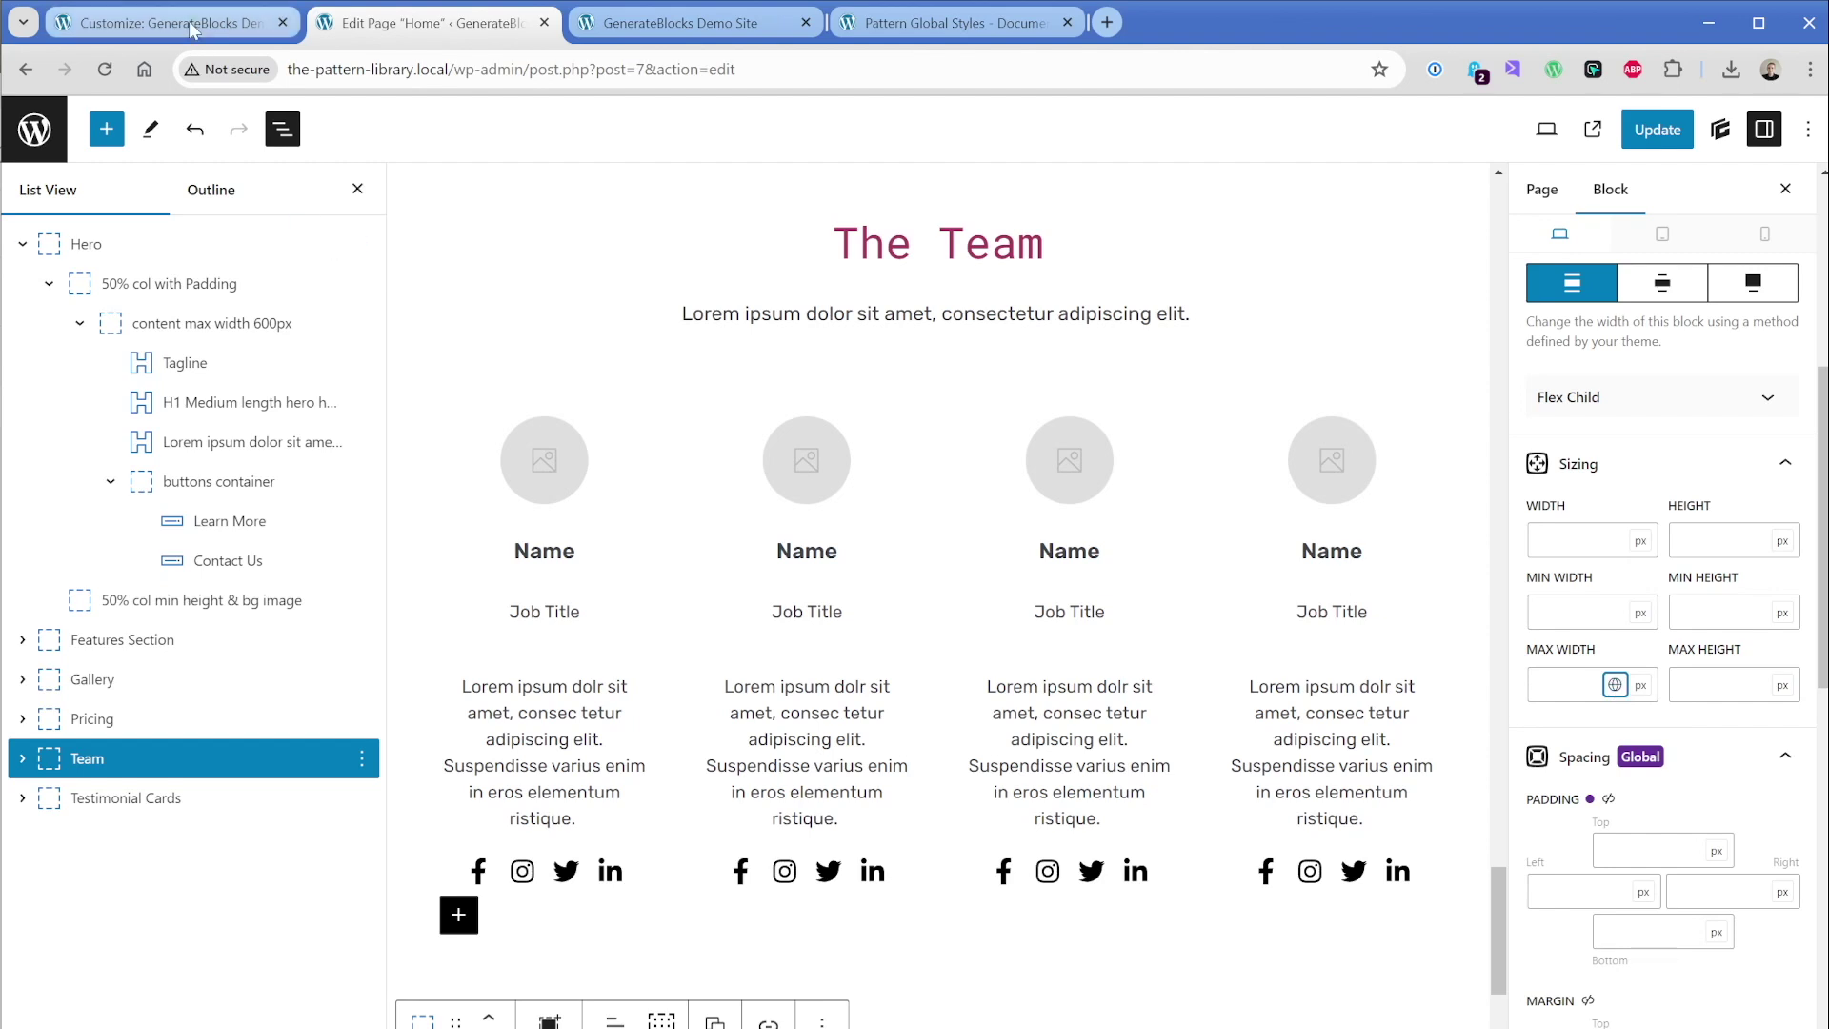
Review the 1440 px Global Max-Width in GenerateBlocks Settings, then switch to the Pattern Global Styles docs
{"action": "mouse_move", "coordinate": [109, 666]}
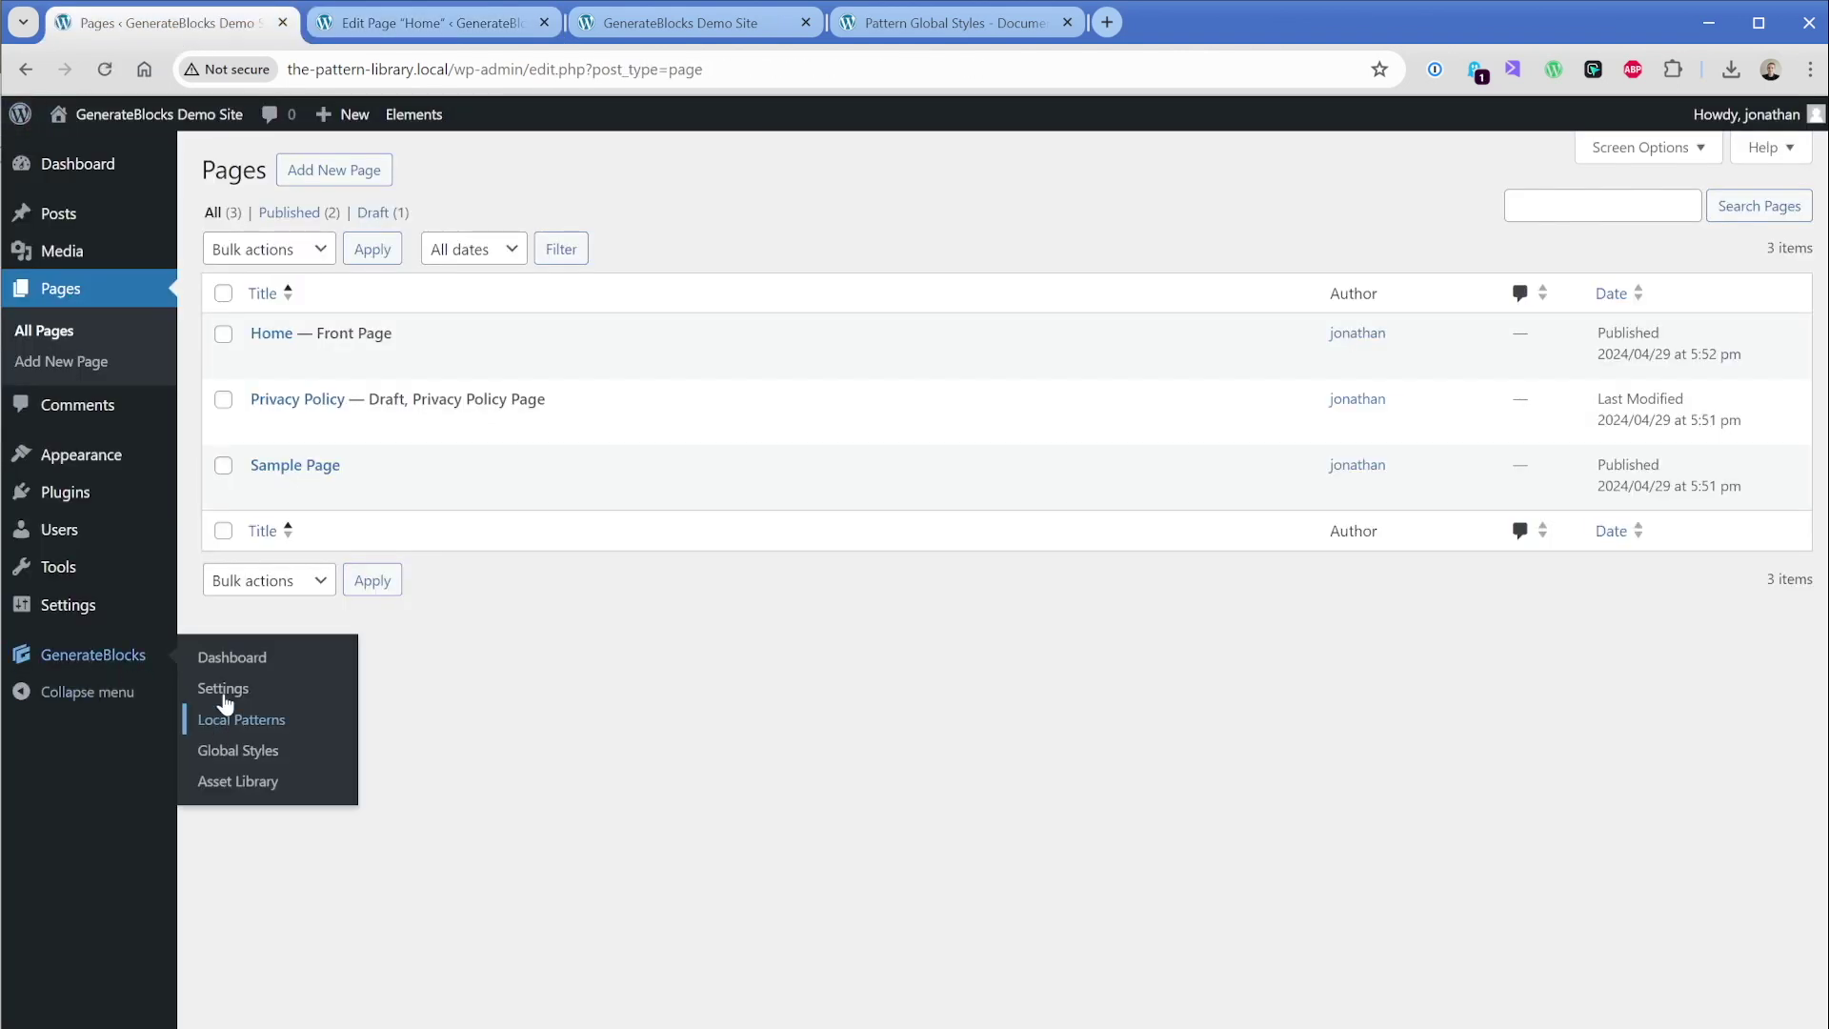
{"action": "left_click", "coordinate": [225, 693]}
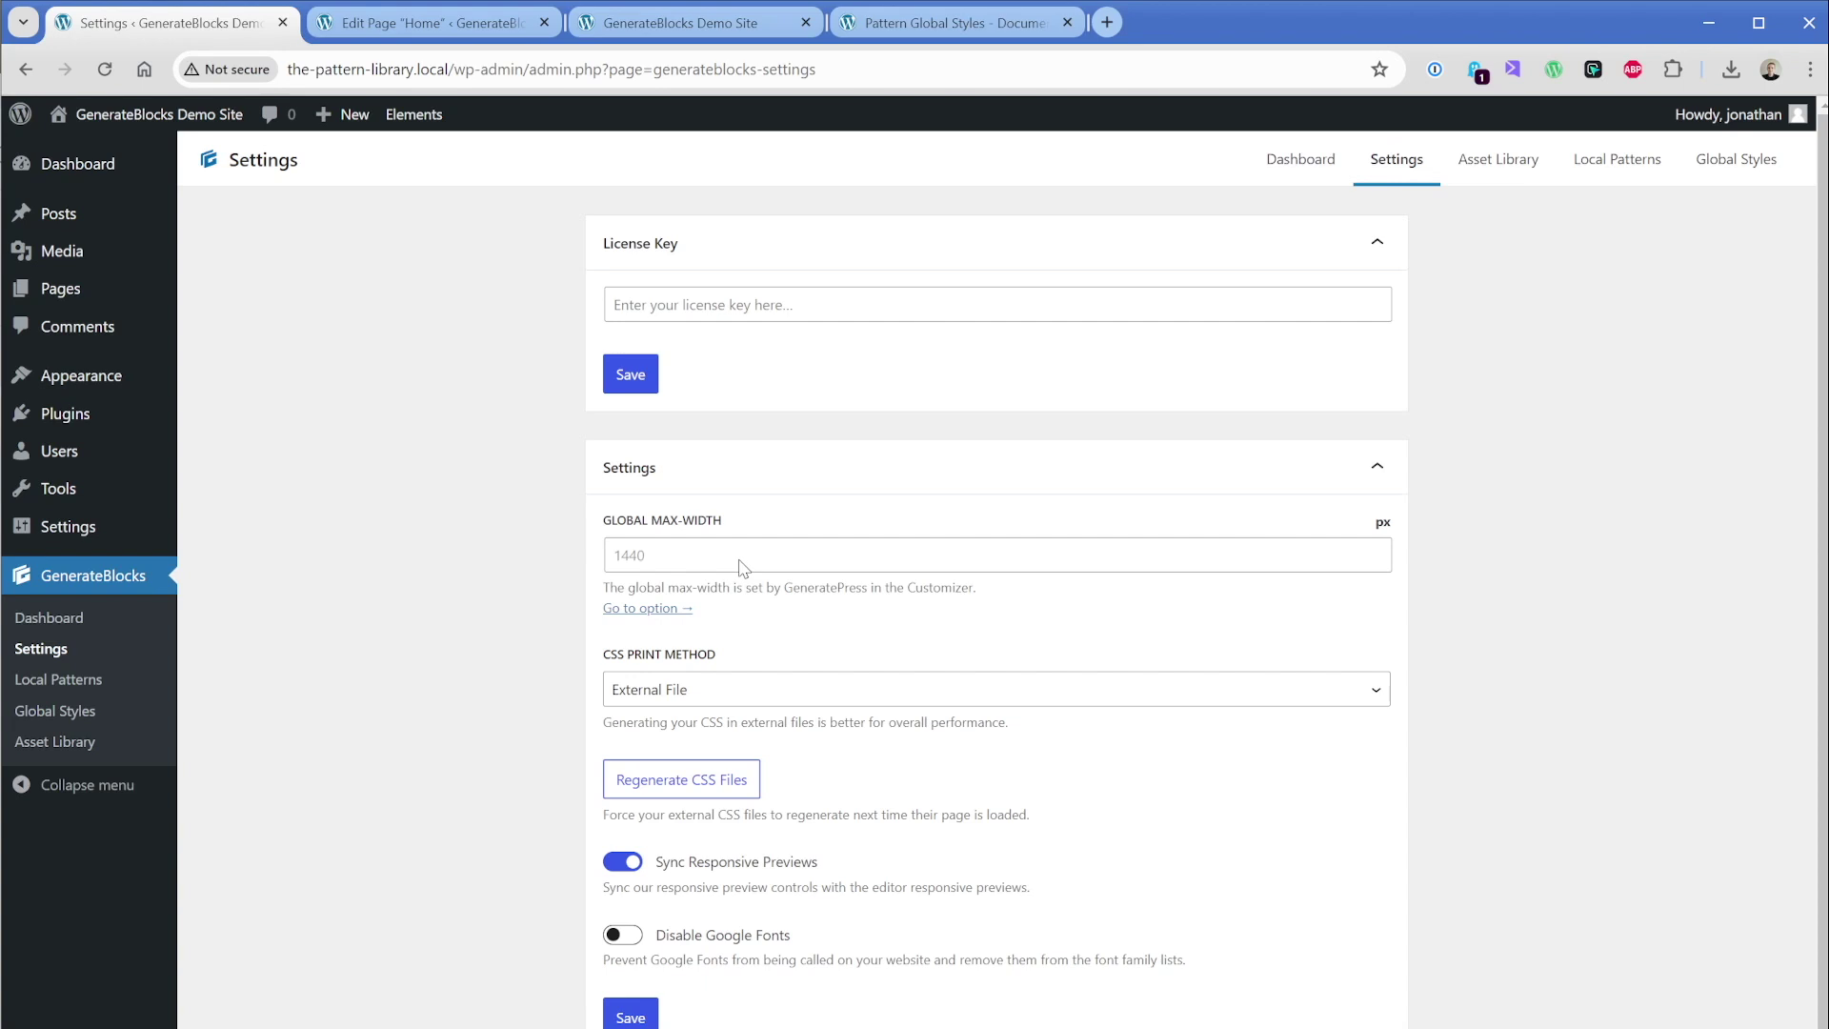
{"action": "left_click", "coordinate": [873, 21]}
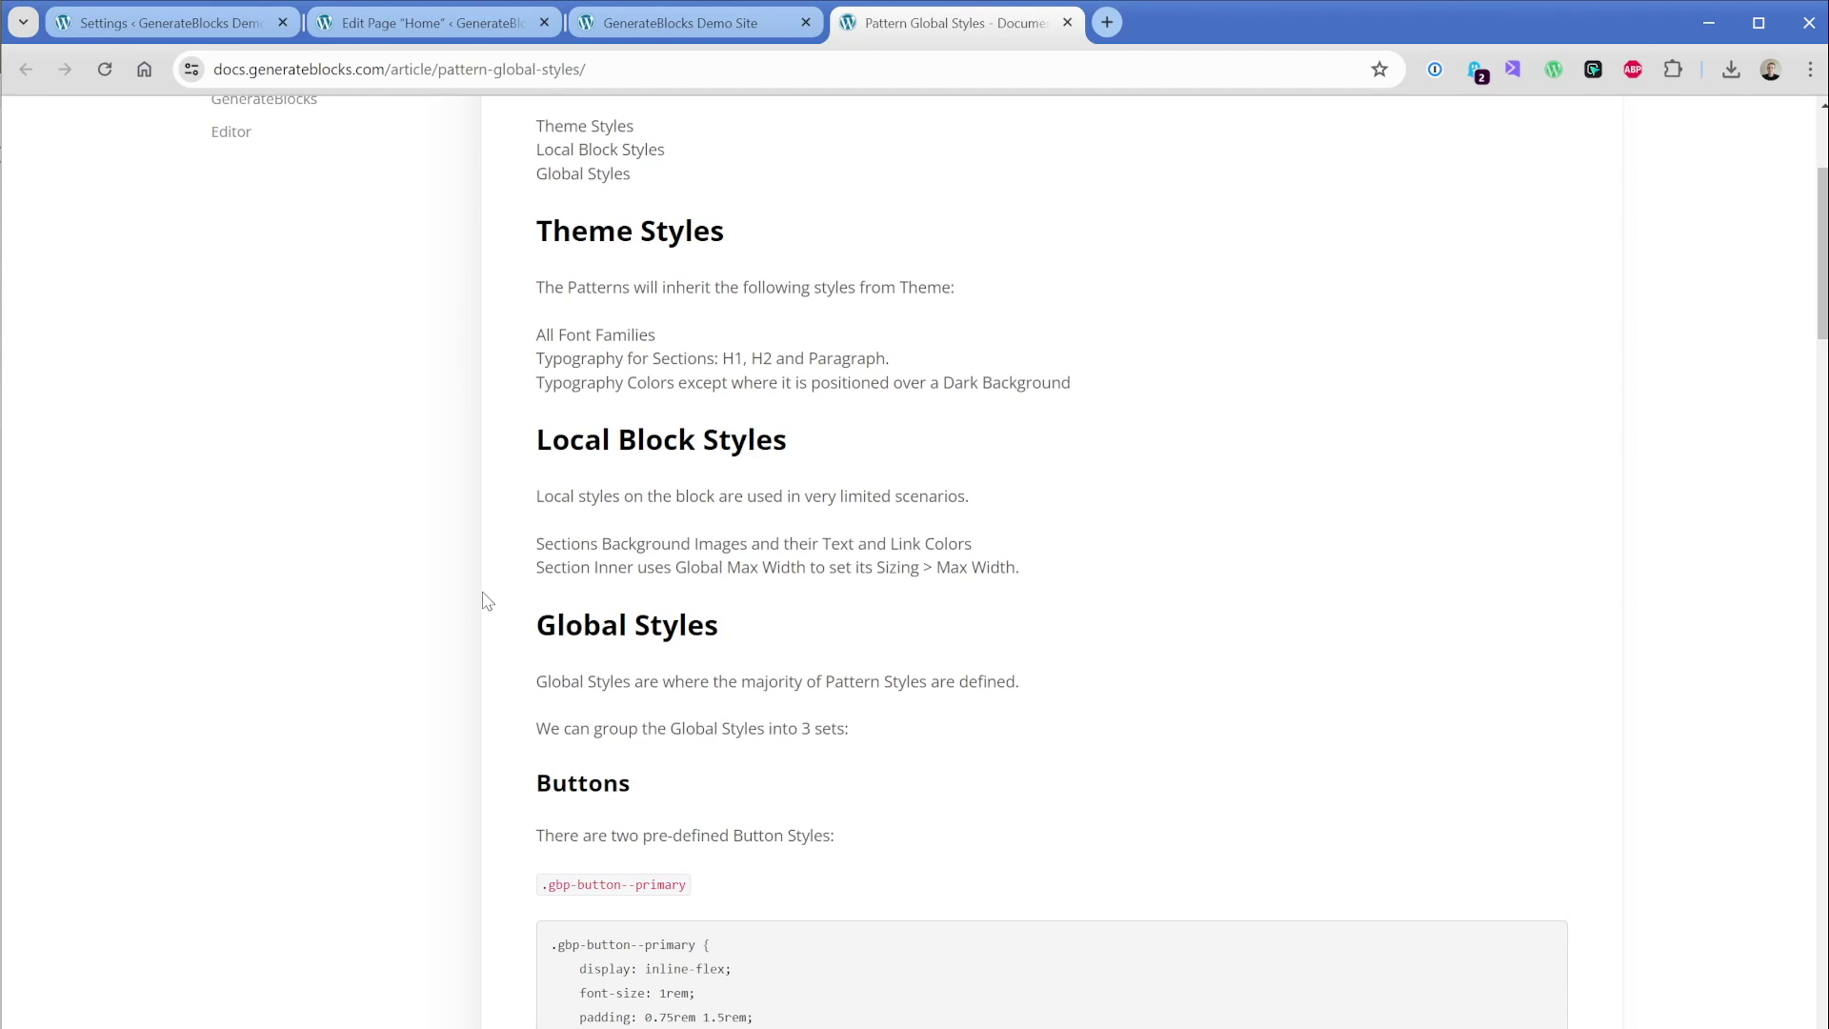
{"action": "scroll", "coordinate": [486, 600], "scroll_direction": "down", "scroll_amount": 20}
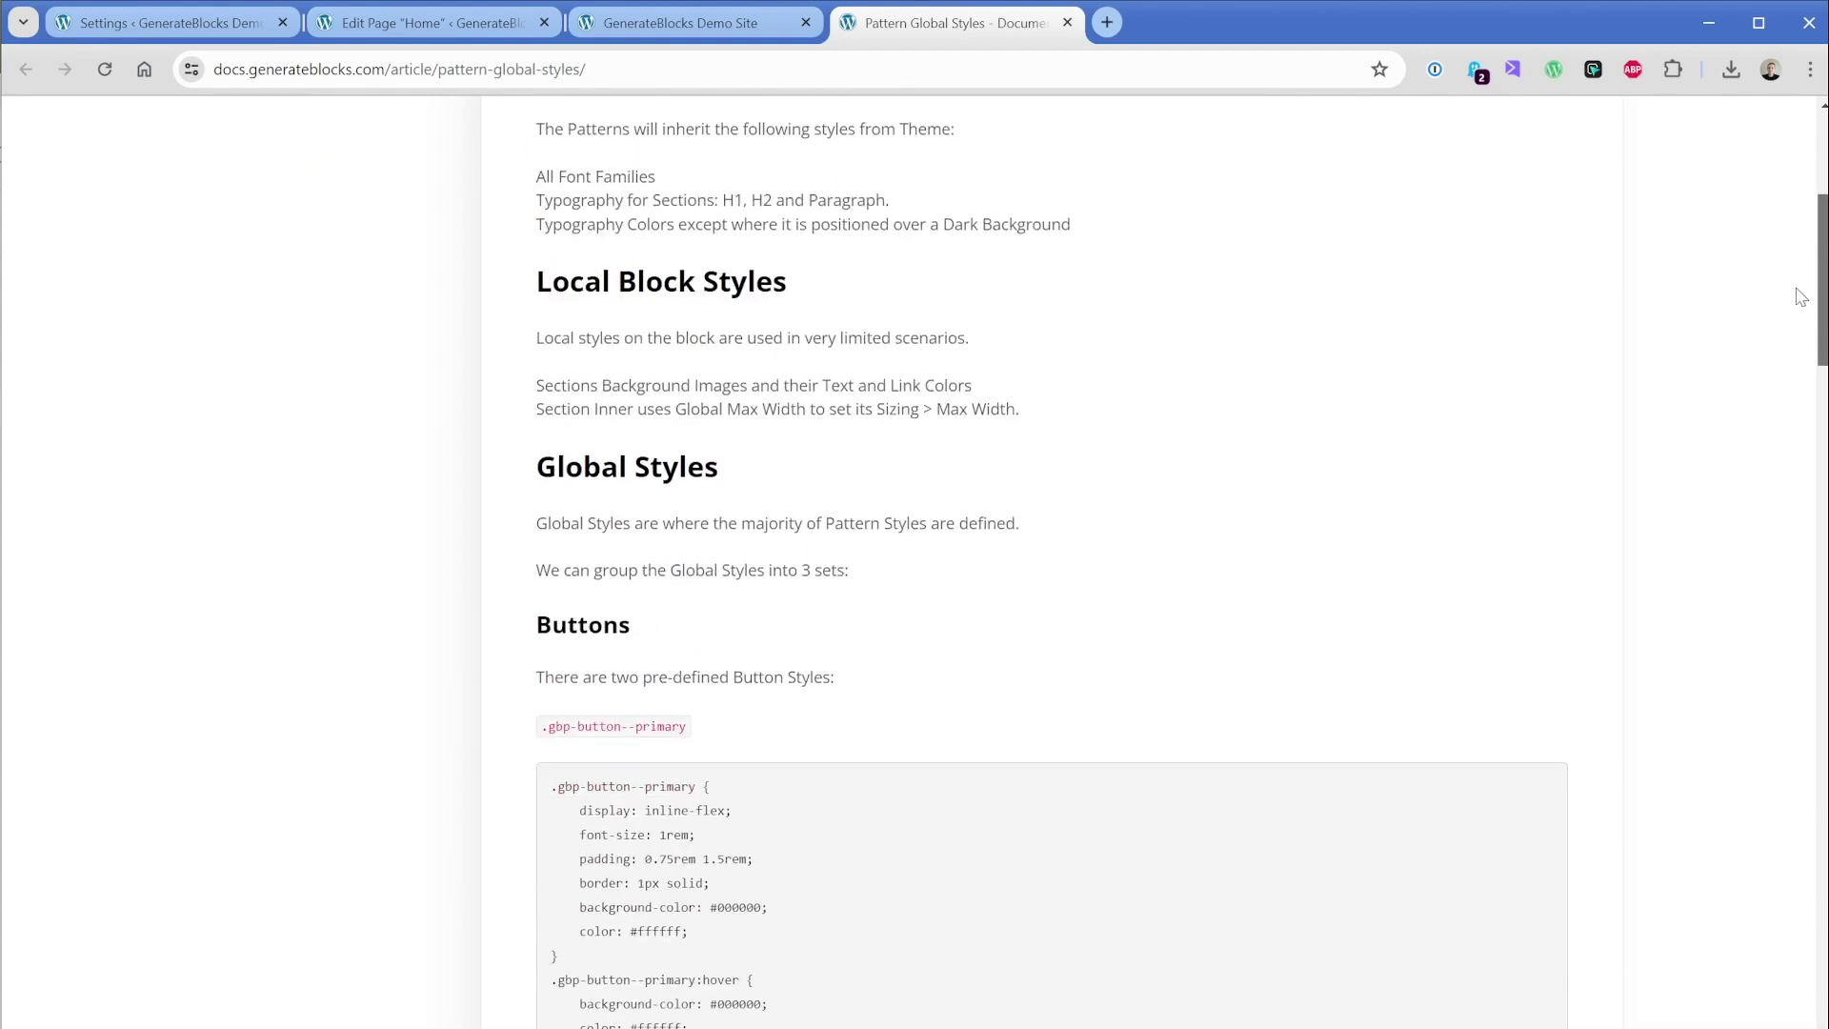
{"action": "left_click_drag", "start_coordinate": [1817, 781], "coordinate": [1818, 878]}
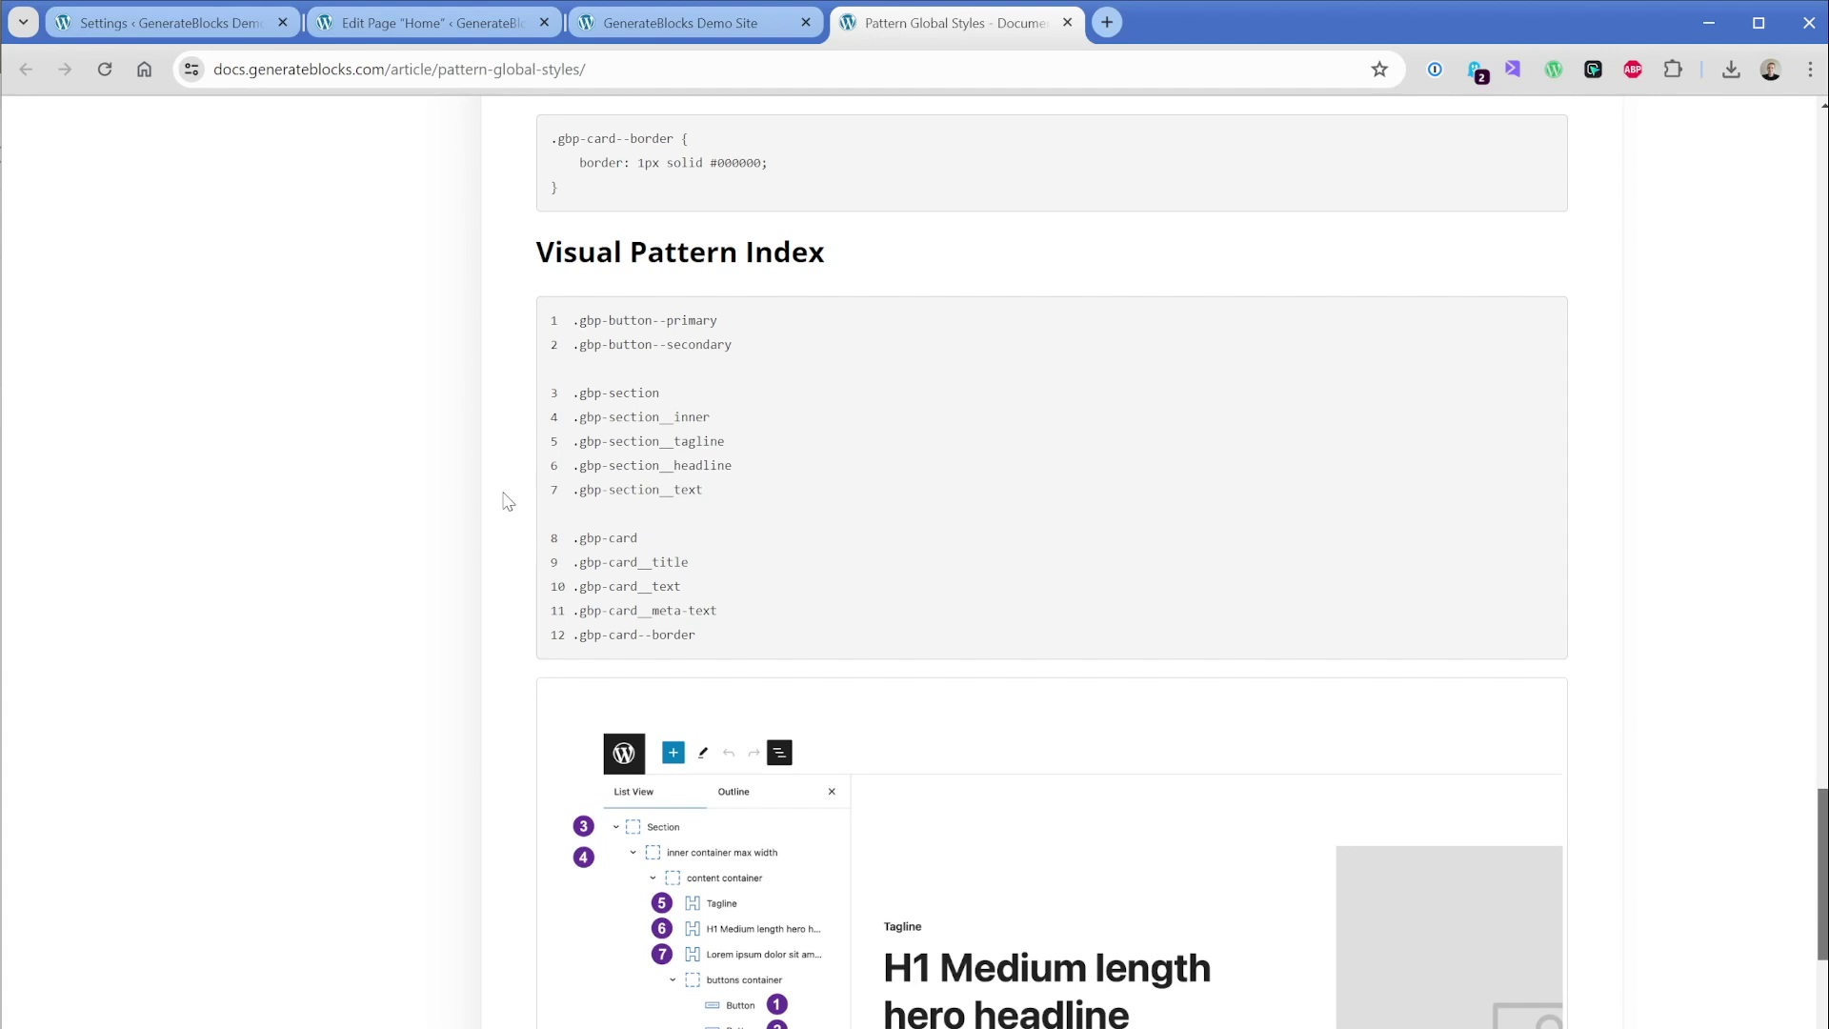
{"action": "scroll", "coordinate": [507, 502], "scroll_direction": "down", "scroll_amount": 3}
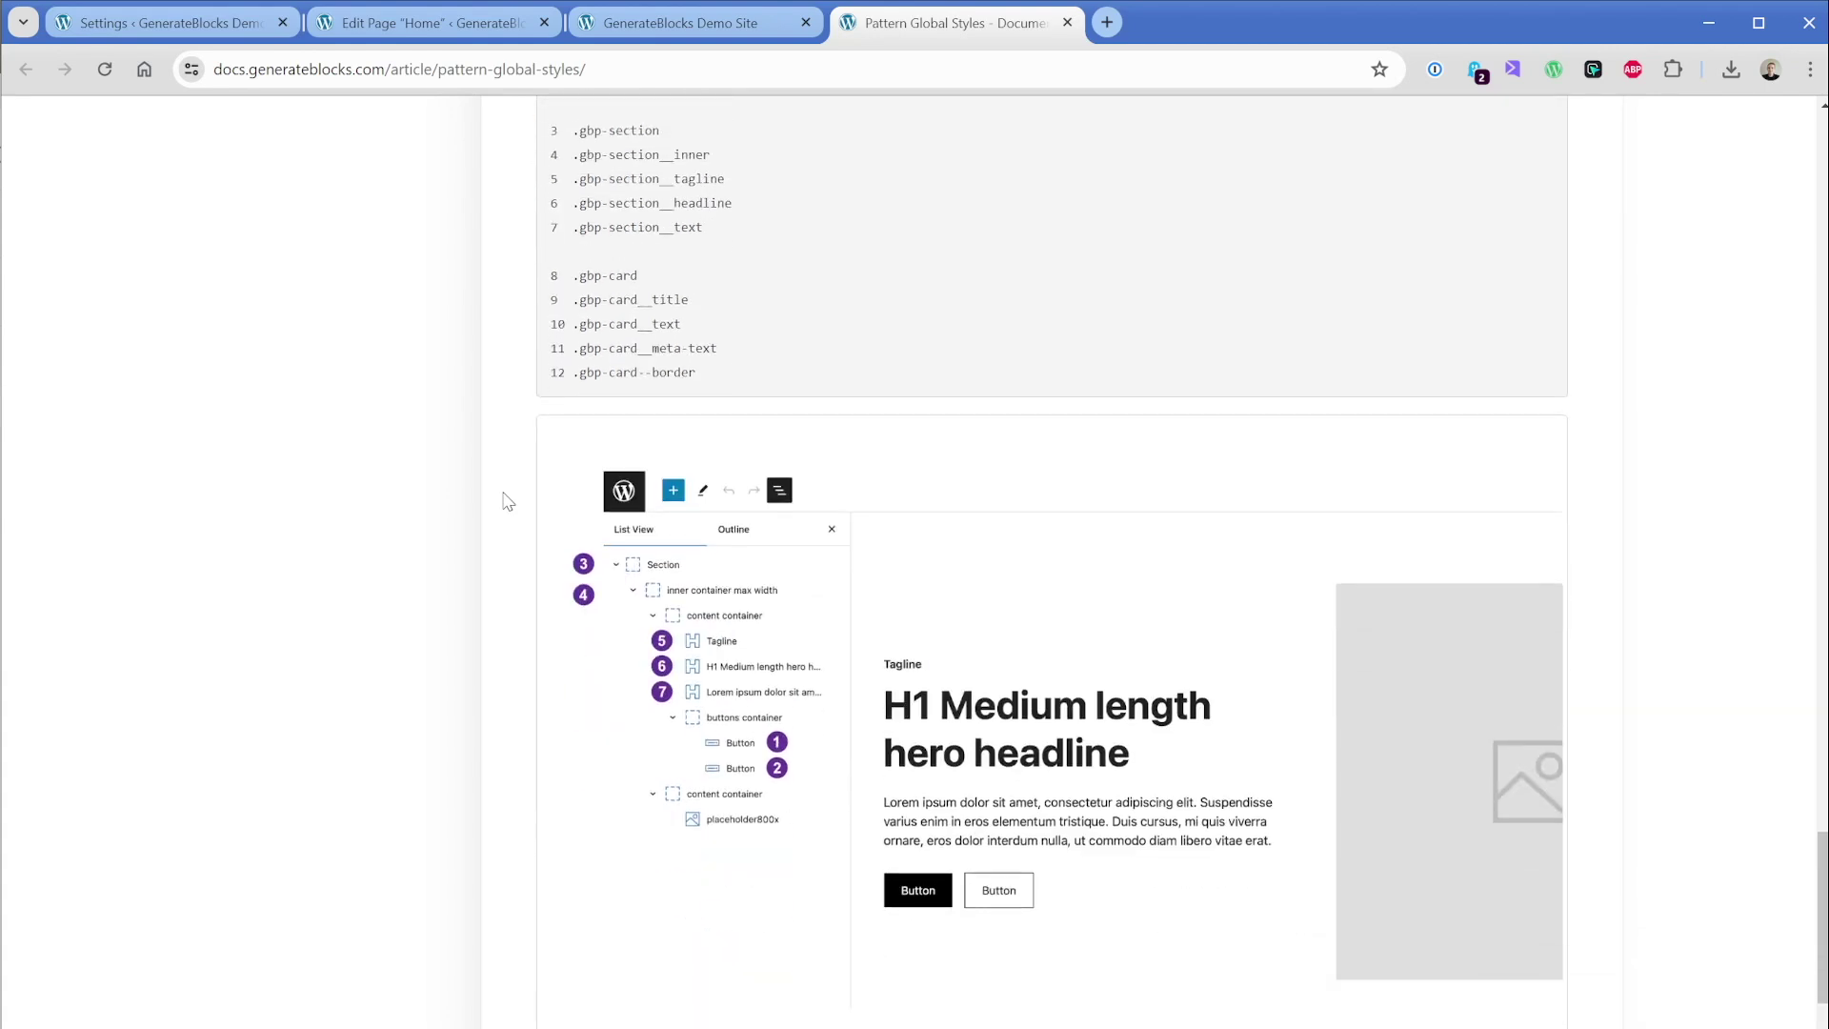
{"action": "scroll", "coordinate": [508, 502], "scroll_direction": "up", "scroll_amount": 1}
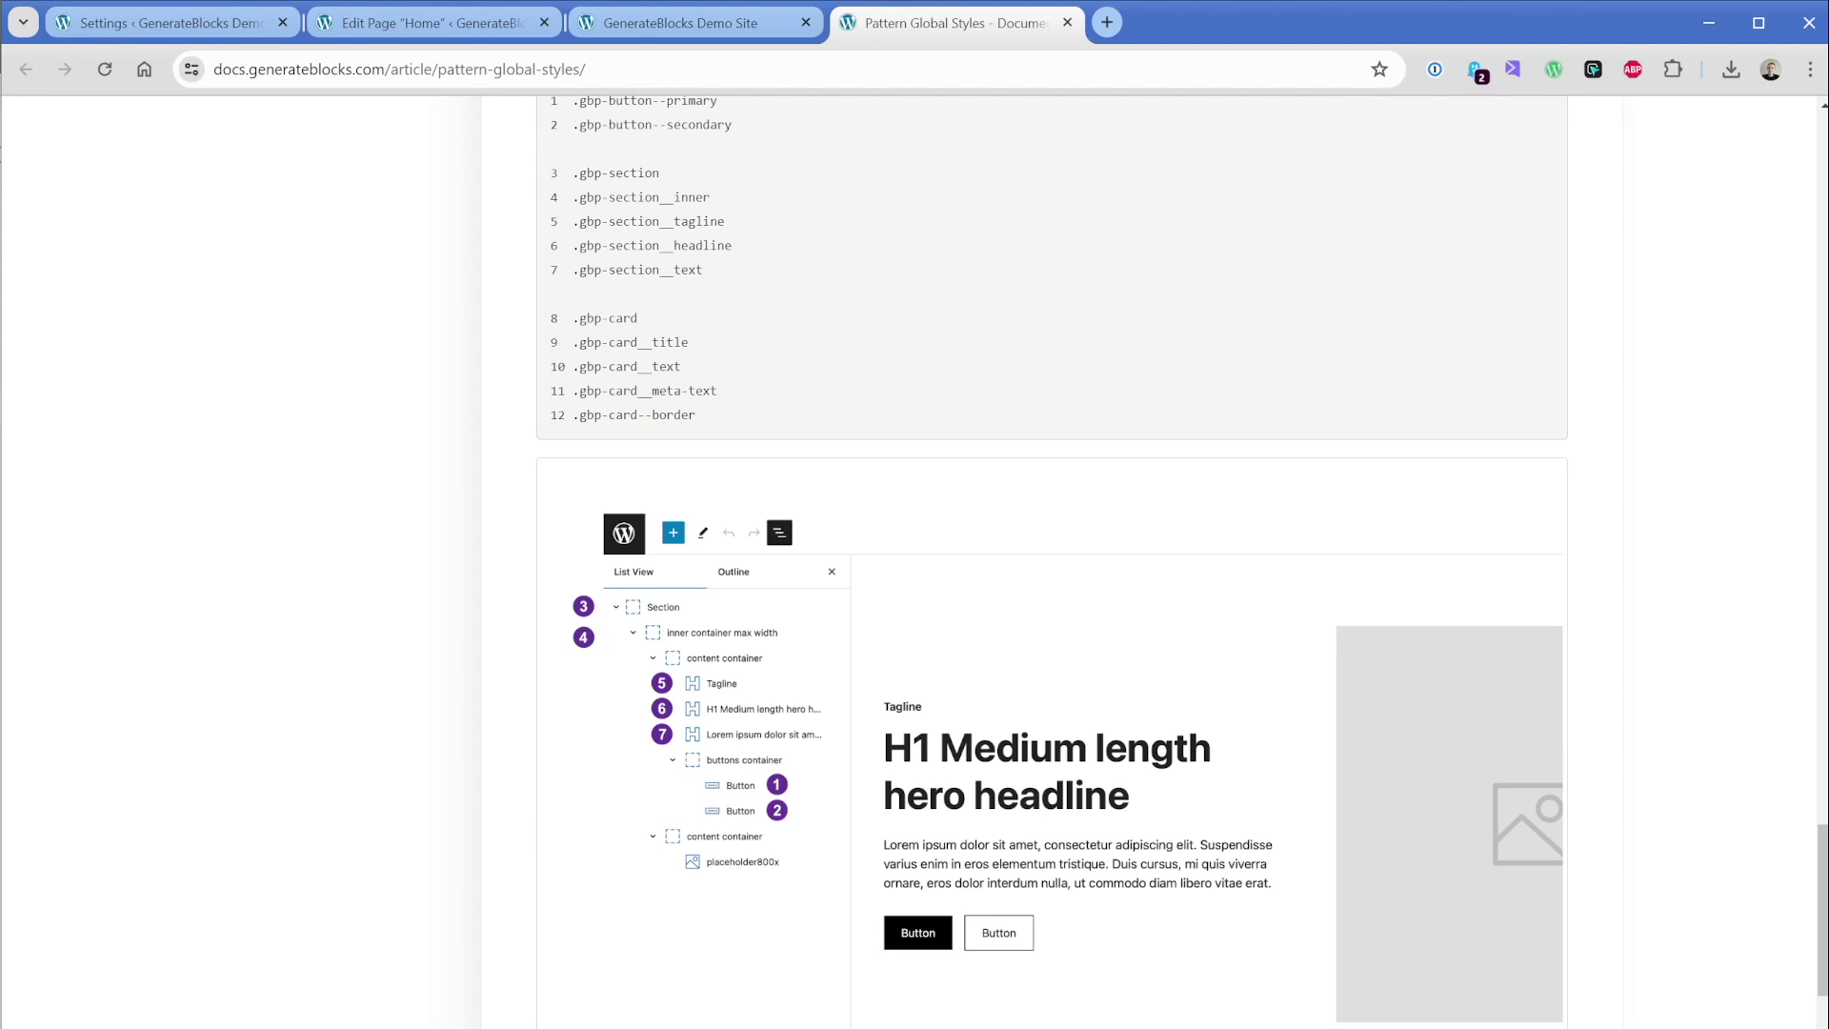
{"action": "left_click_drag", "start_coordinate": [576, 173], "coordinate": [661, 176]}
{"action": "left_click", "coordinate": [498, 341]}
Return to the Home page editor and select the first column container of the Team grid
{"action": "left_click", "coordinate": [451, 25]}
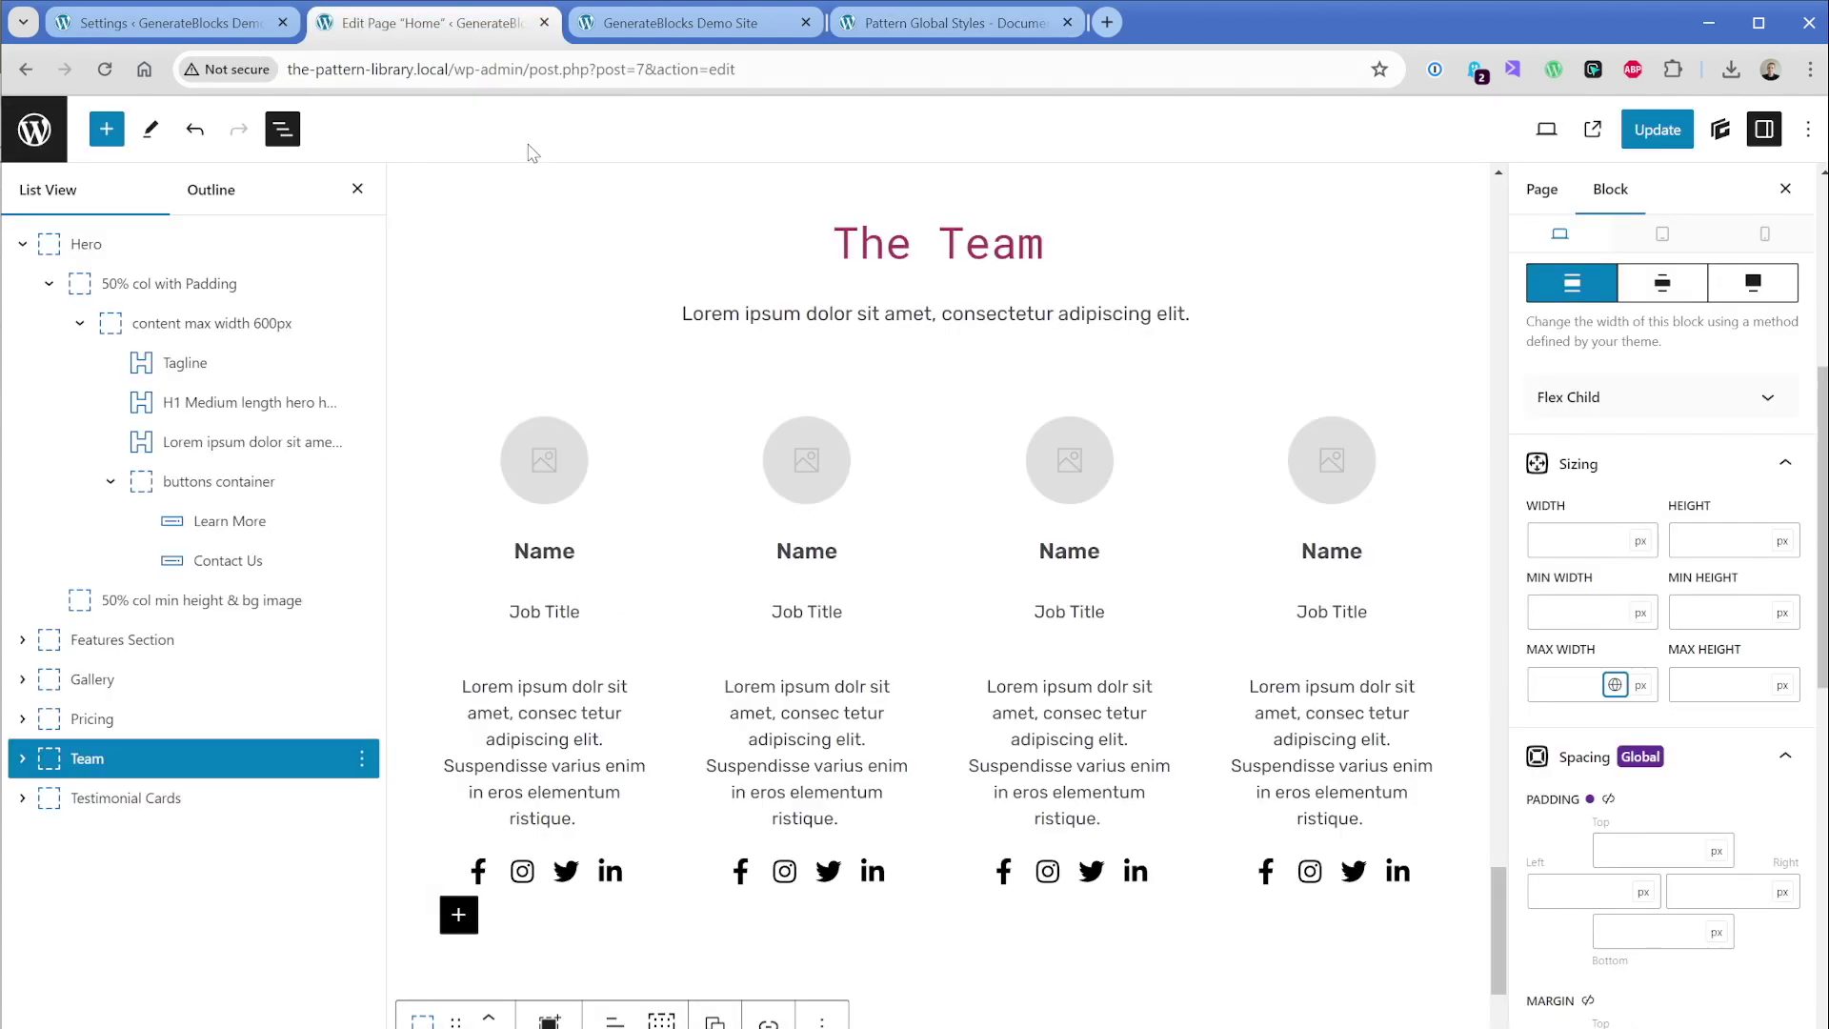
{"action": "mouse_move", "coordinate": [593, 534]}
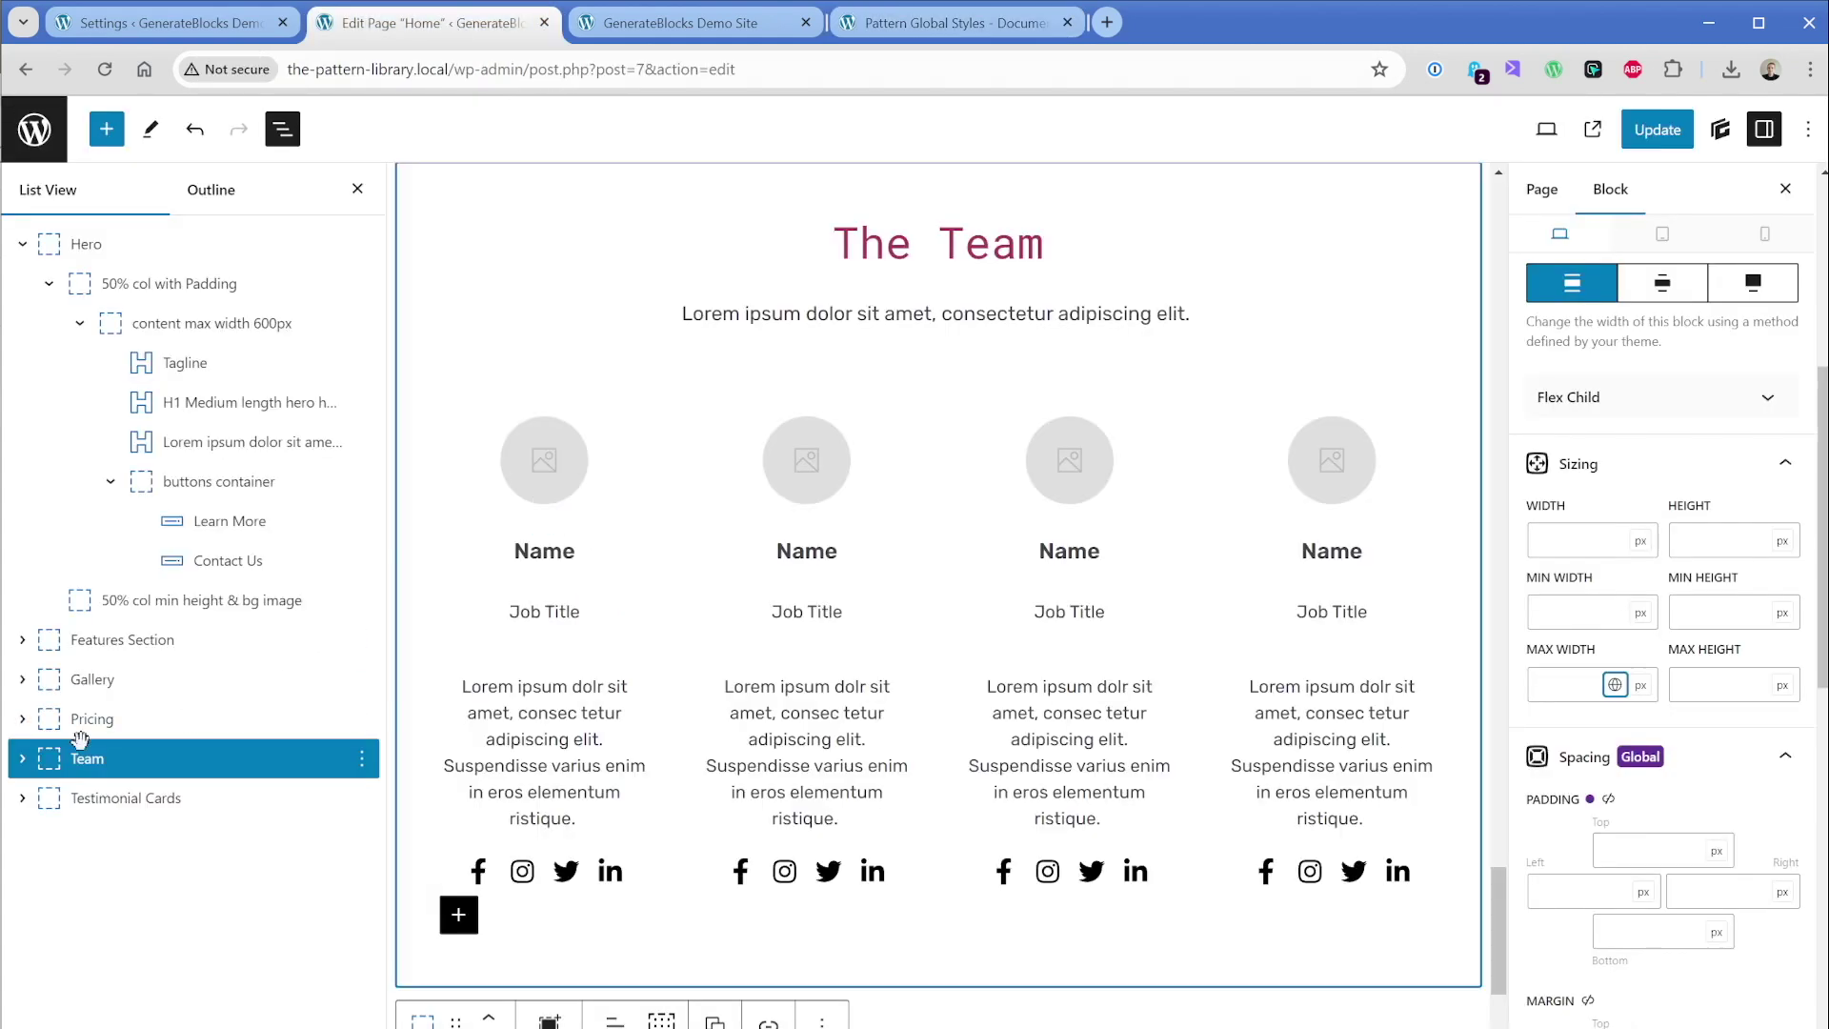
{"action": "left_click", "coordinate": [21, 759]}
{"action": "left_click", "coordinate": [182, 920]}
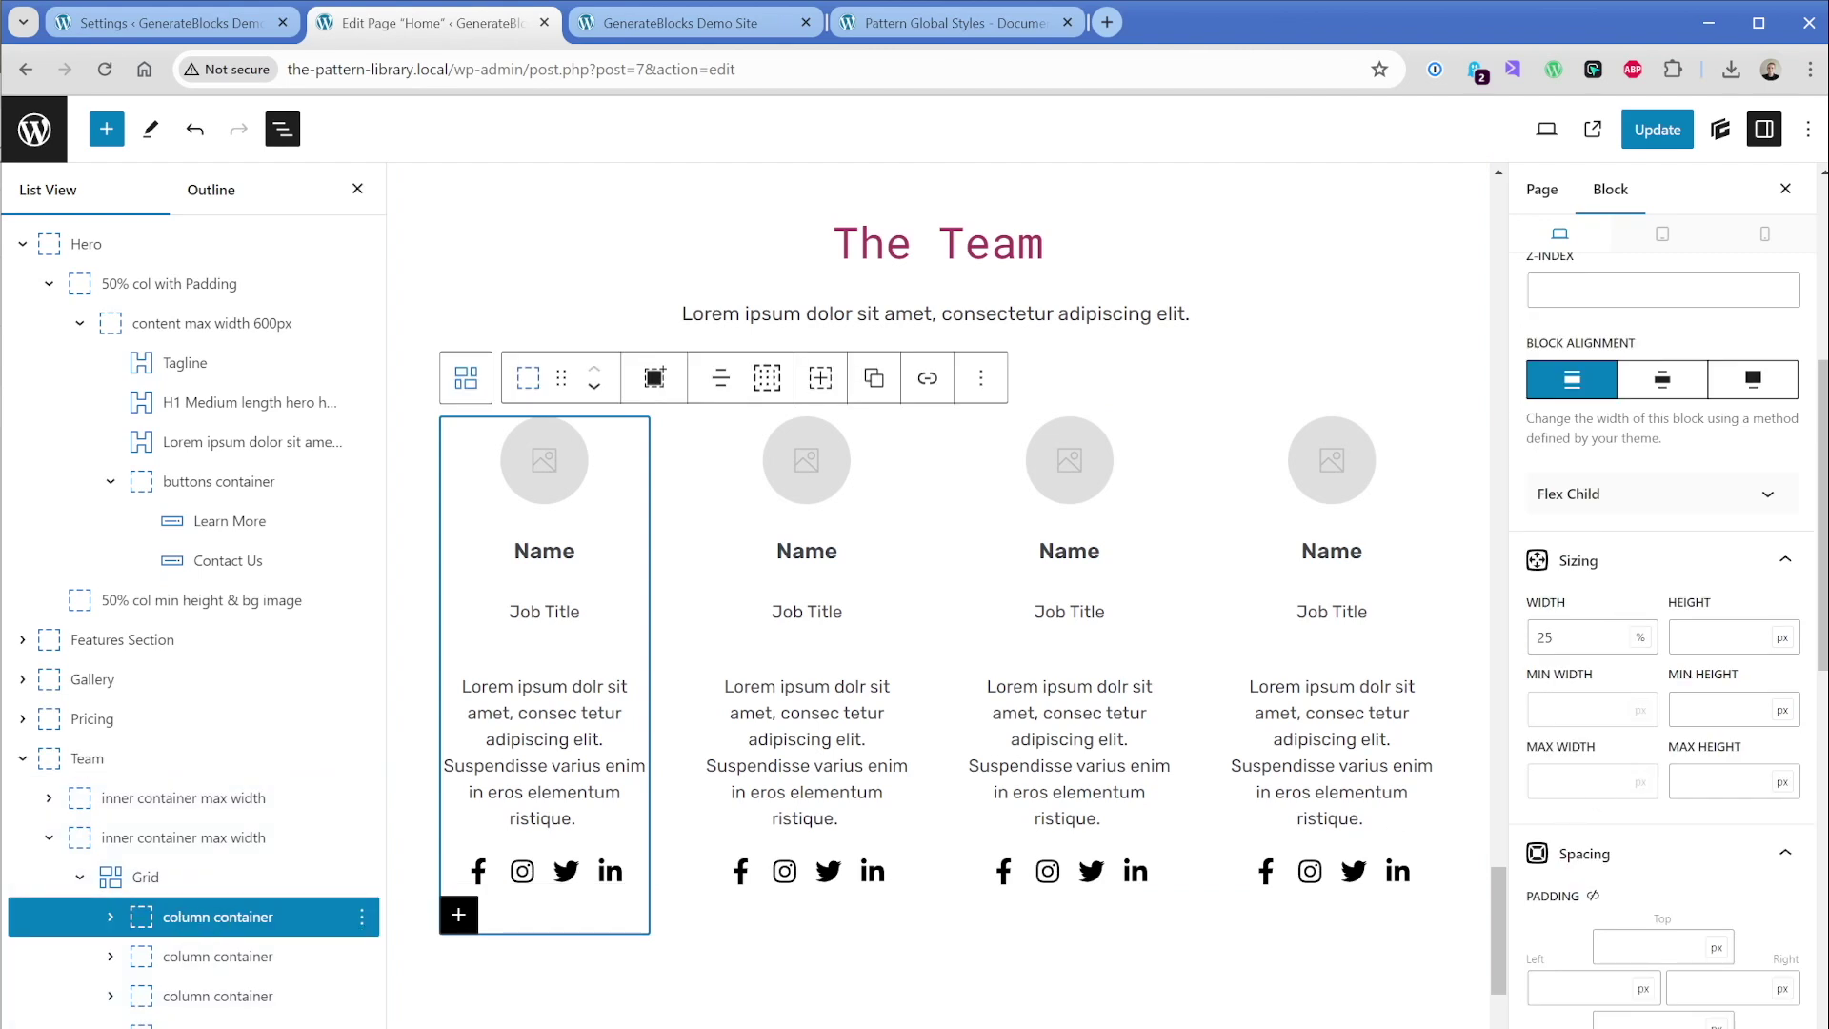
{"action": "scroll", "coordinate": [1640, 637], "scroll_direction": "up", "scroll_amount": 5}
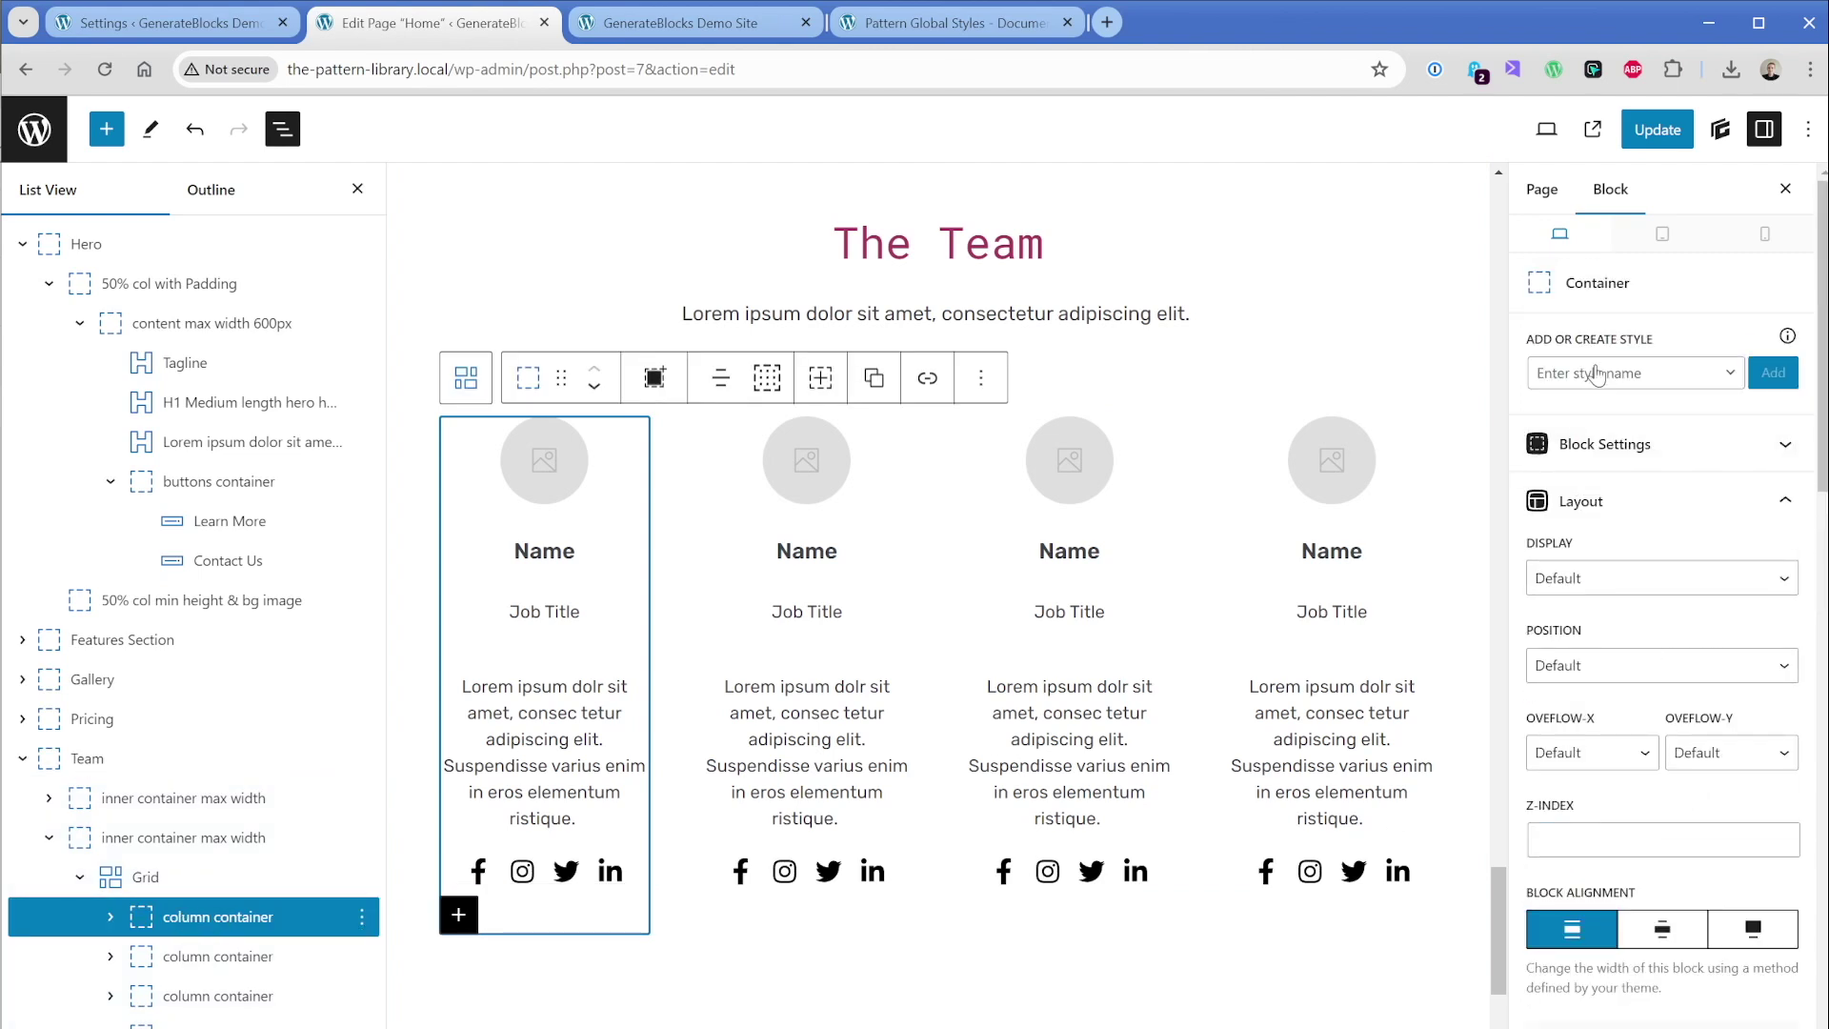